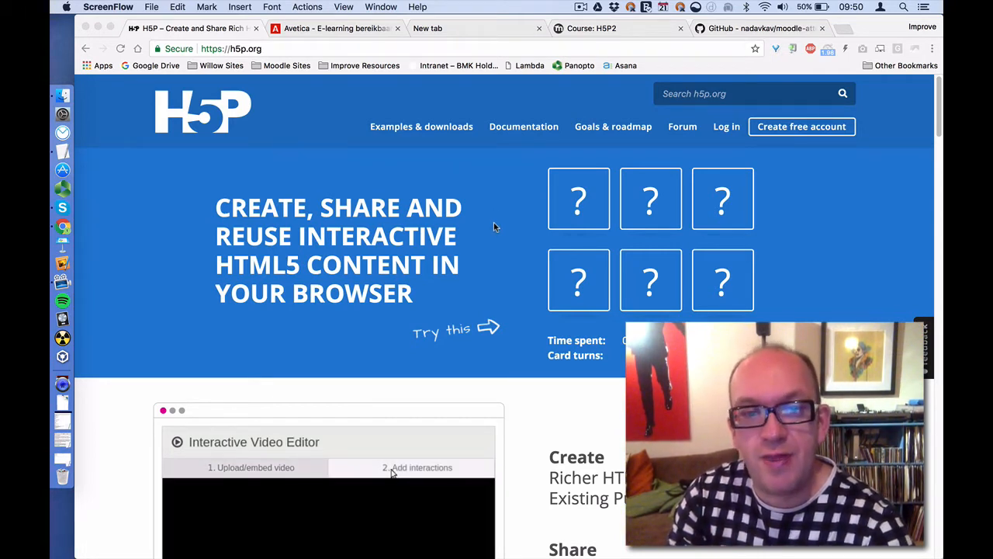
Step: View the Avetica website, the H5P home page and the moodle-atto_hvp repository on GitHub
{"action": "left_click", "coordinate": [340, 29]}
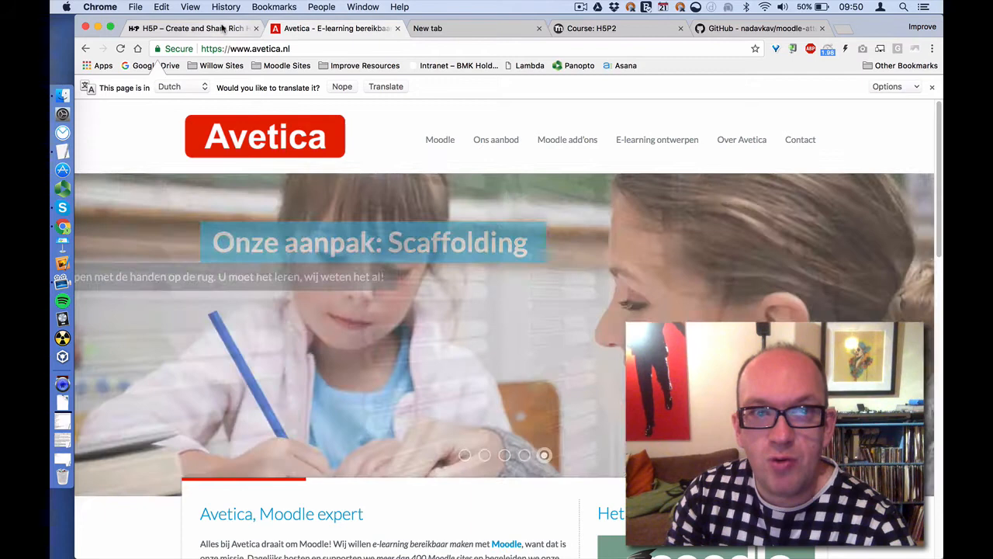
{"action": "left_click", "coordinate": [223, 28]}
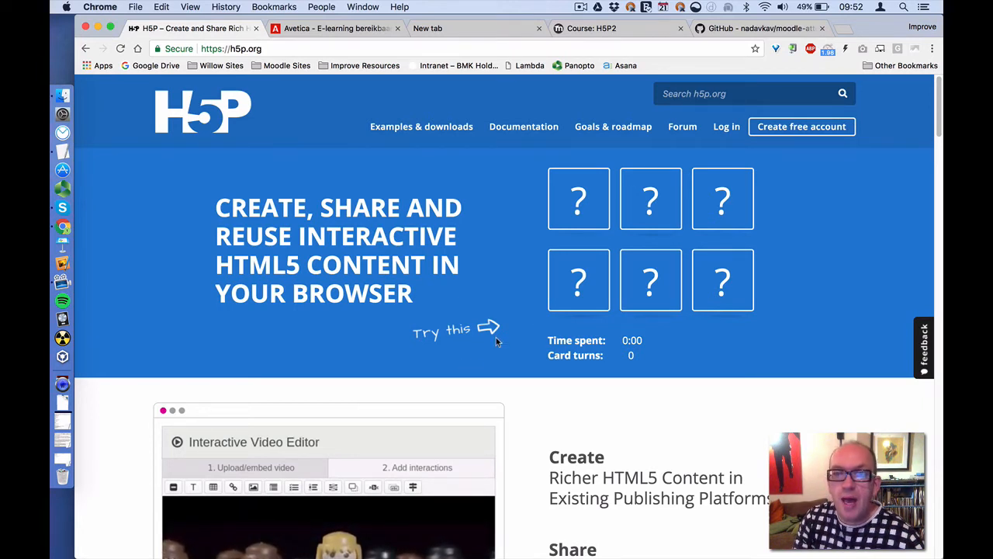
{"action": "left_click", "coordinate": [751, 30]}
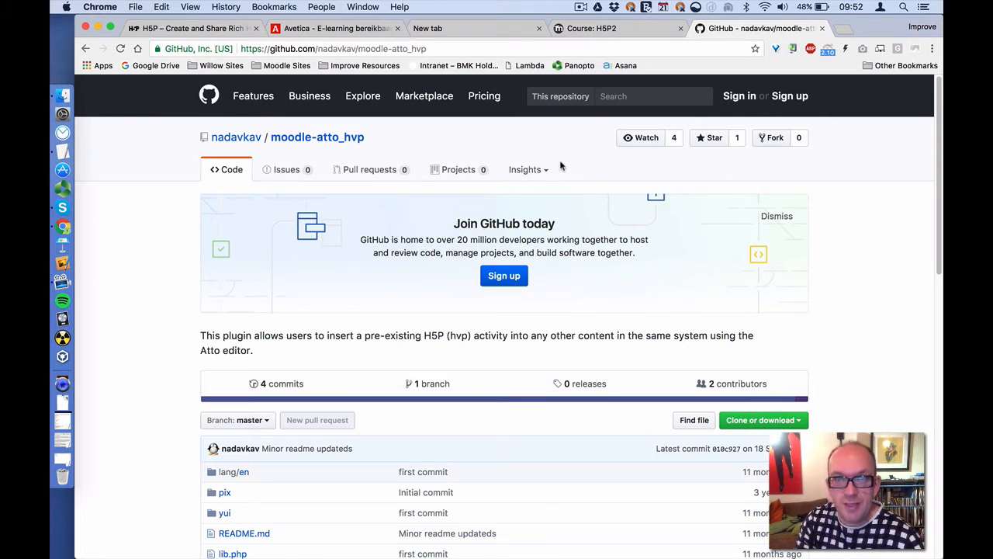
Step: Open the H5P2 course, check the True answer to the embedded "2 + 2 is 4?" question and look over the course topics
{"action": "left_click", "coordinate": [589, 29]}
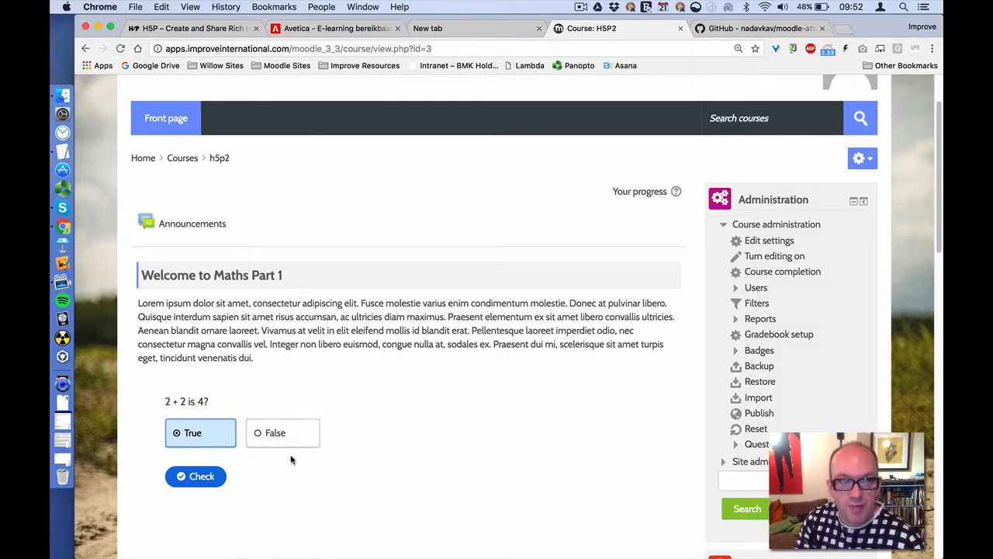
{"action": "left_click", "coordinate": [205, 478]}
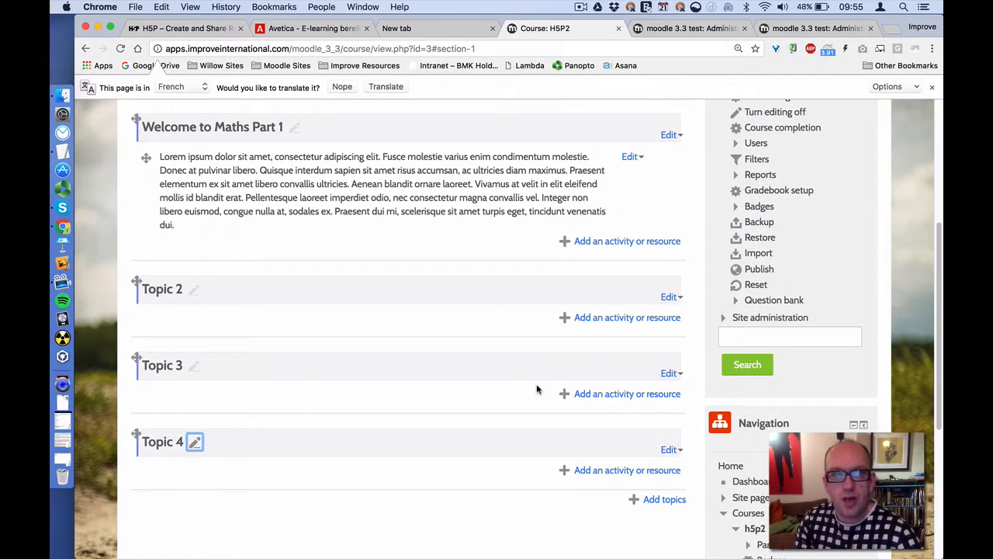
{"action": "scroll", "coordinate": [536, 388], "scroll_direction": "up", "scroll_amount": 2}
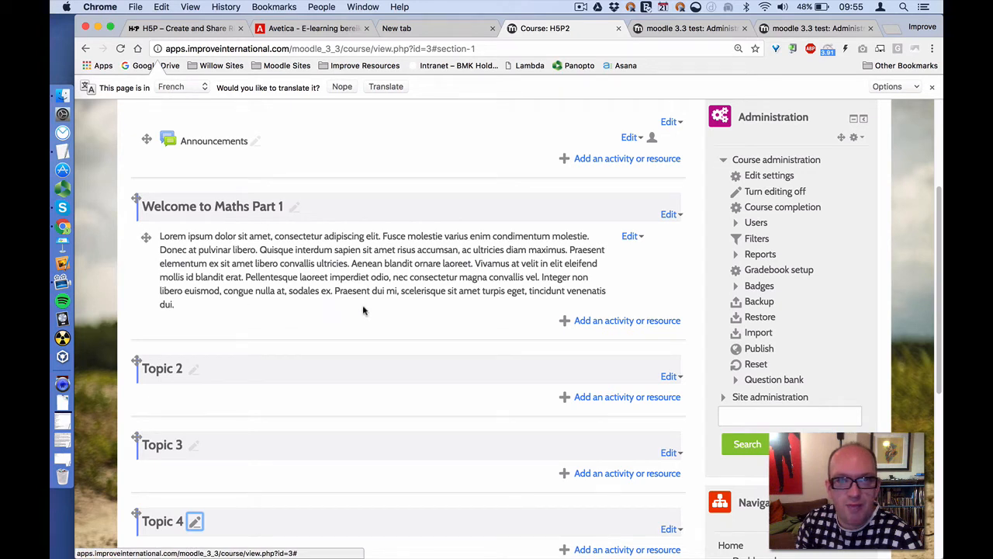
{"action": "scroll", "coordinate": [373, 313], "scroll_direction": "up", "scroll_amount": 1}
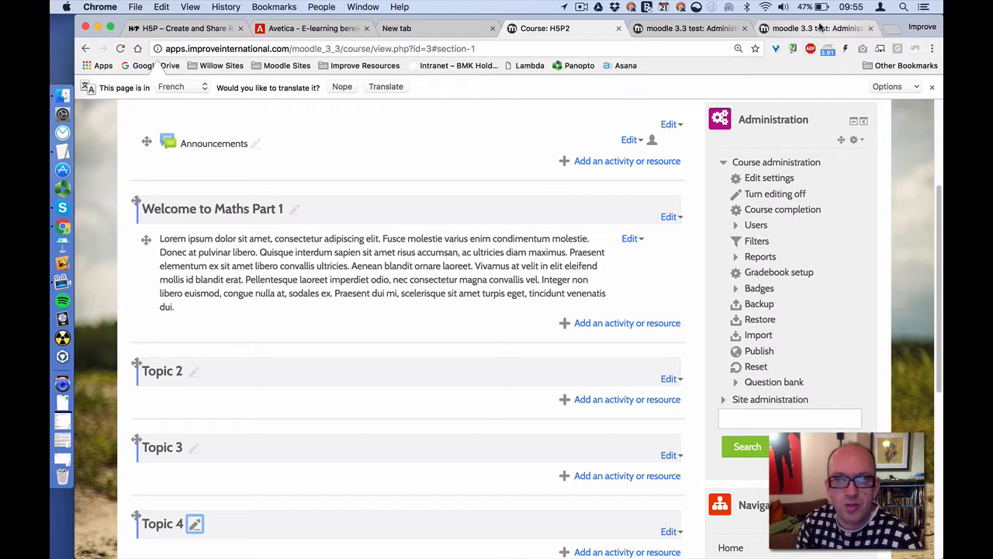
Step: Open the site's Plugins overview and examine the installed activity modules, including H5P
{"action": "left_click", "coordinate": [820, 28]}
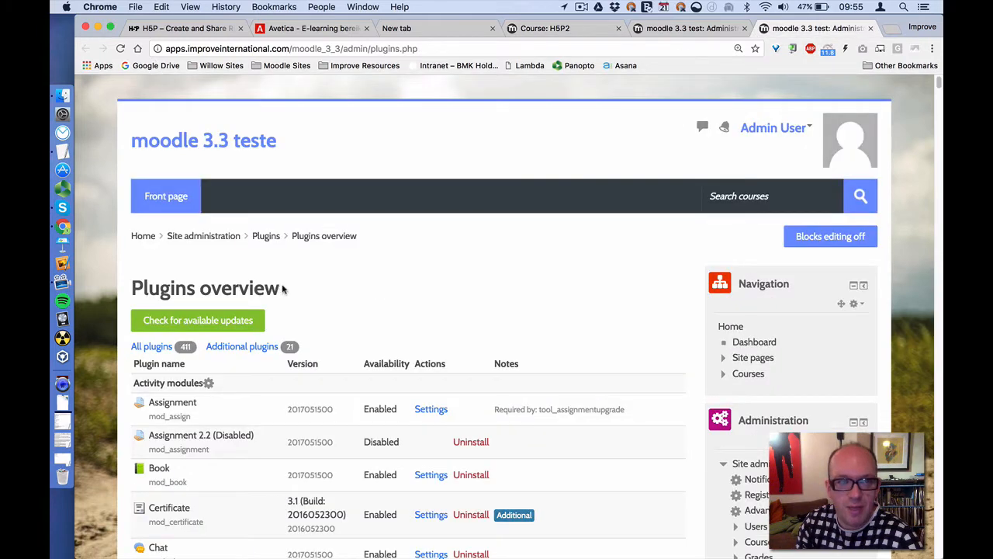
{"action": "scroll", "coordinate": [284, 289], "scroll_direction": "down", "scroll_amount": 3}
{"action": "scroll", "coordinate": [284, 291], "scroll_direction": "down", "scroll_amount": 8}
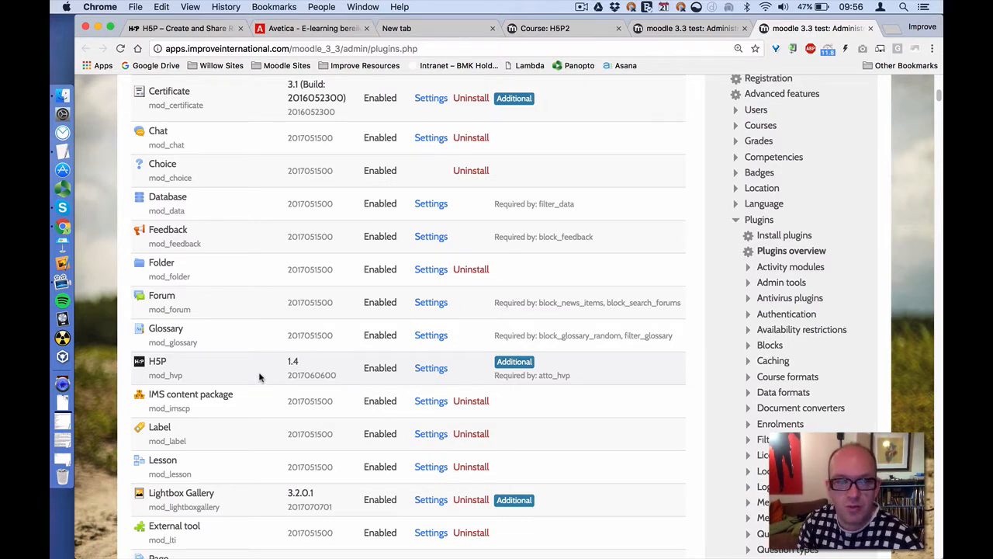
{"action": "scroll", "coordinate": [264, 378], "scroll_direction": "down", "scroll_amount": 5}
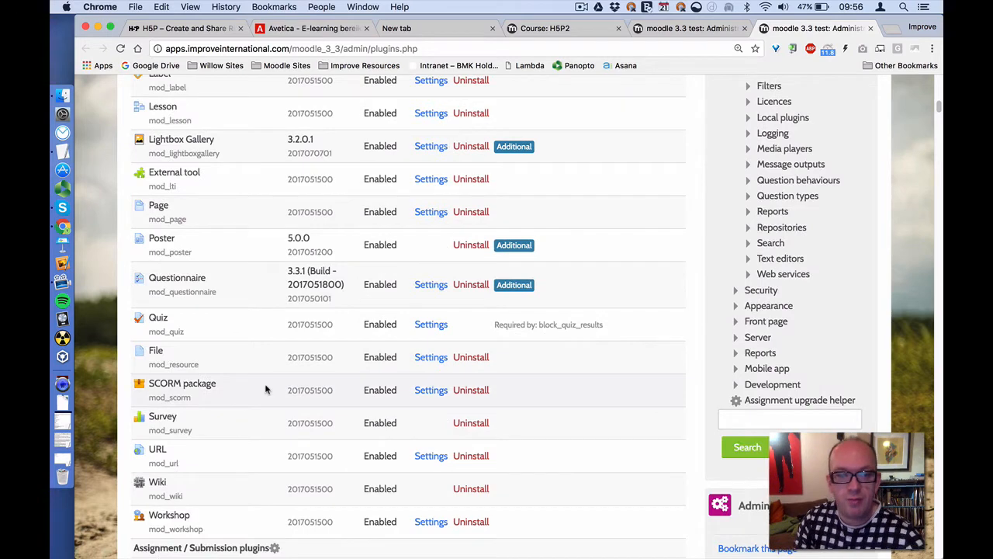
Step: Search the Plugins overview for "atto" and "h5p", moving on to the H5P plugin entry for the Atto editor
{"action": "key", "text": "super+f"}
{"action": "type", "text": "atto"}
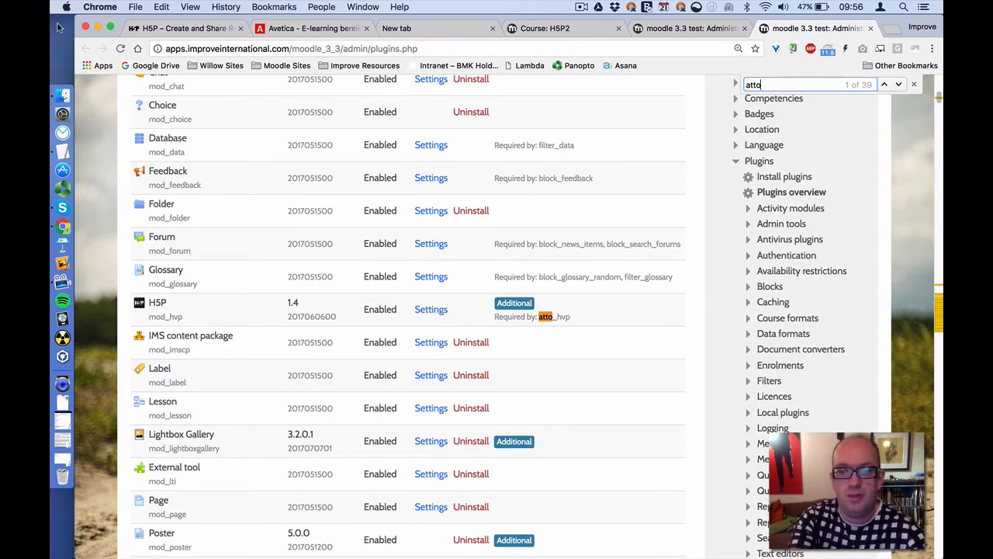
{"action": "key", "text": "BackSpace"}
{"action": "key", "text": "BackSpace"}
{"action": "key", "text": "BackSpace"}
{"action": "key", "text": "BackSpace"}
{"action": "type", "text": "h5"}
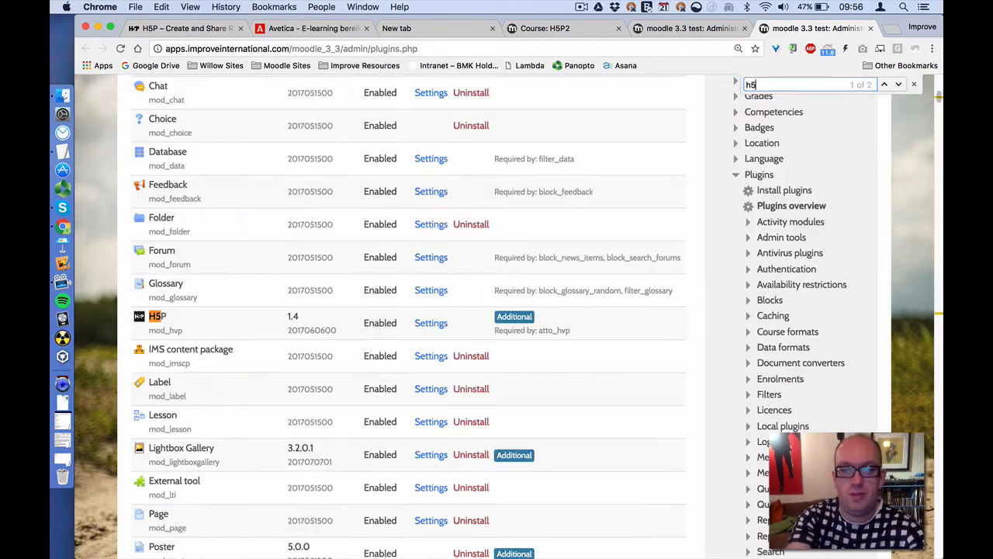
{"action": "type", "text": "p"}
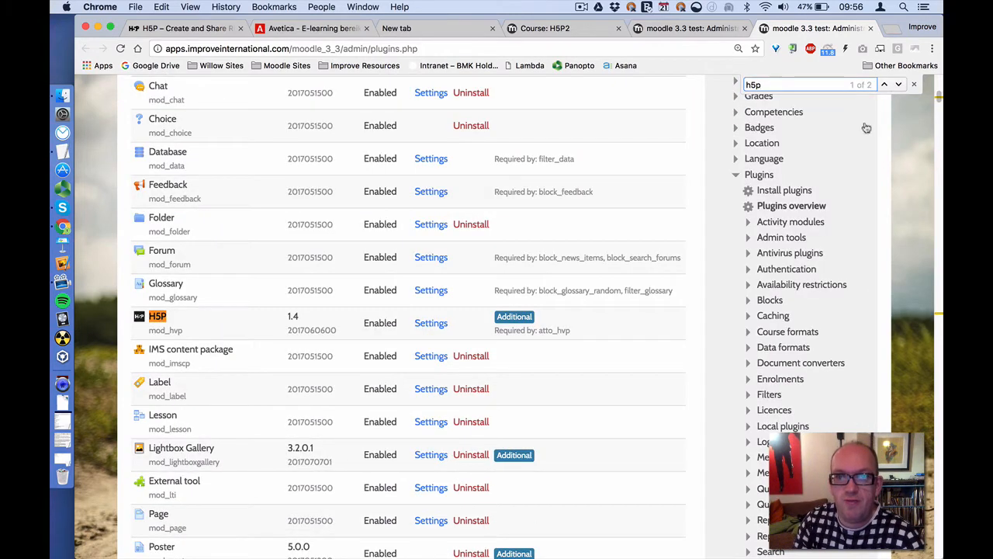
{"action": "left_click", "coordinate": [898, 84]}
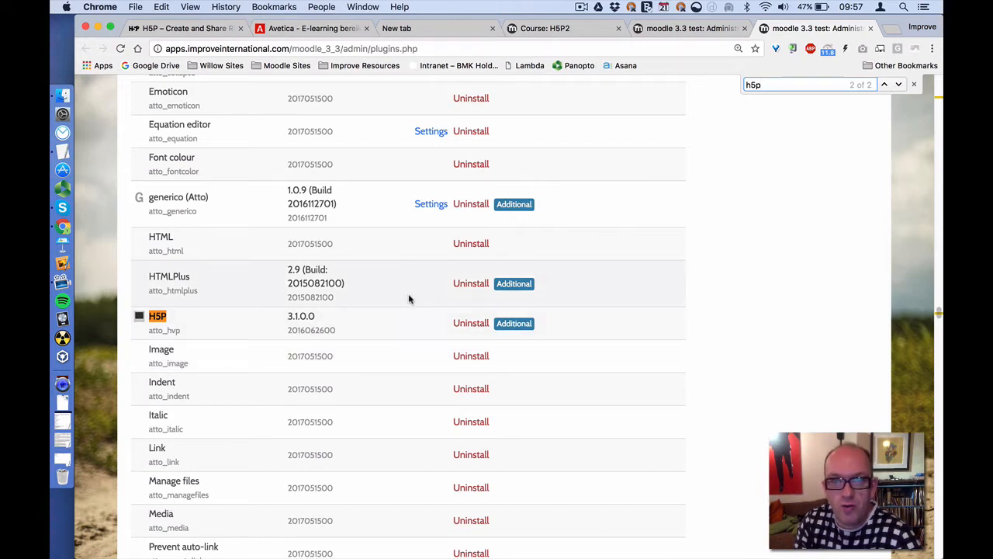
{"action": "scroll", "coordinate": [411, 303], "scroll_direction": "up", "scroll_amount": 1}
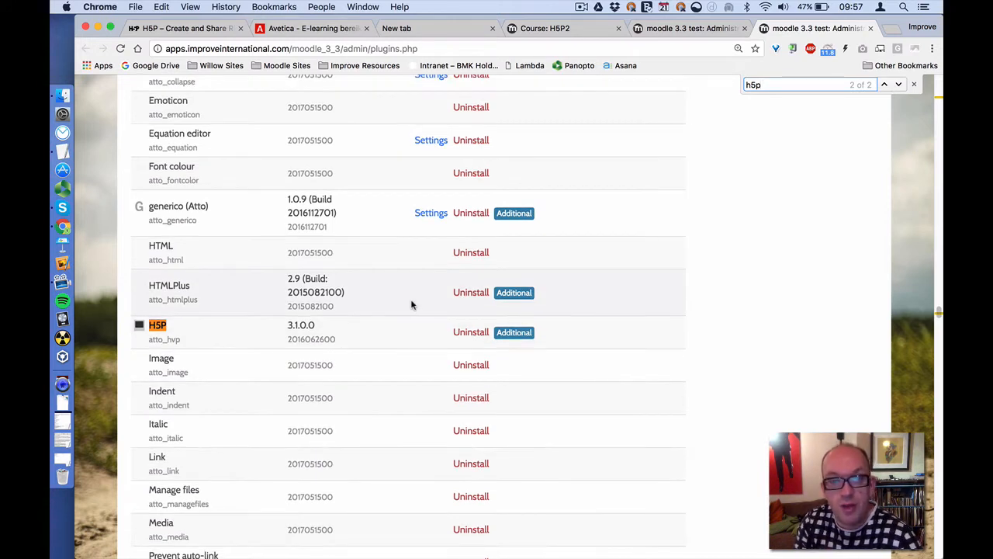
{"action": "scroll", "coordinate": [413, 308], "scroll_direction": "up", "scroll_amount": 5}
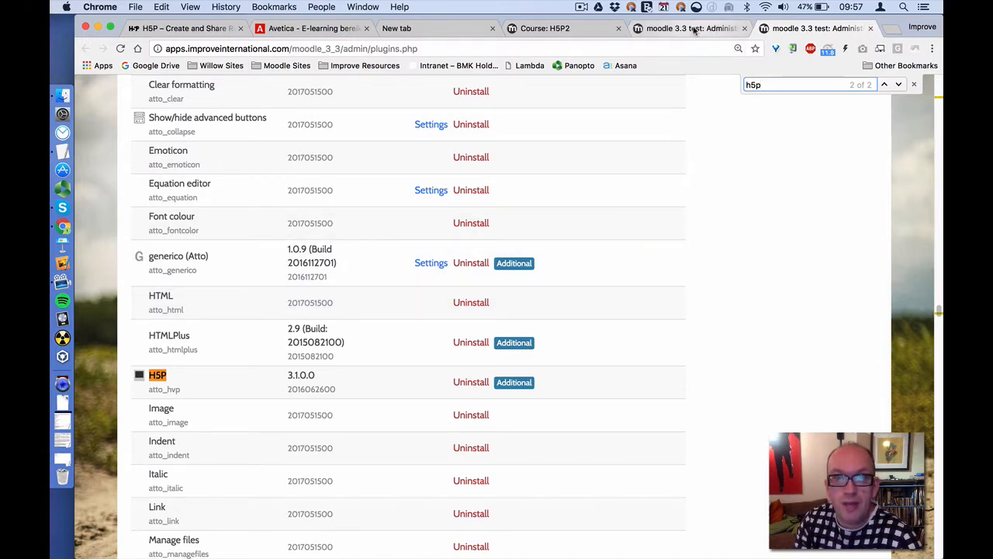
Step: Return to the H5P2 course and add an Interactive Content activity to the Welcome to Maths Part 1 section
{"action": "left_click", "coordinate": [661, 31]}
{"action": "left_click", "coordinate": [539, 29]}
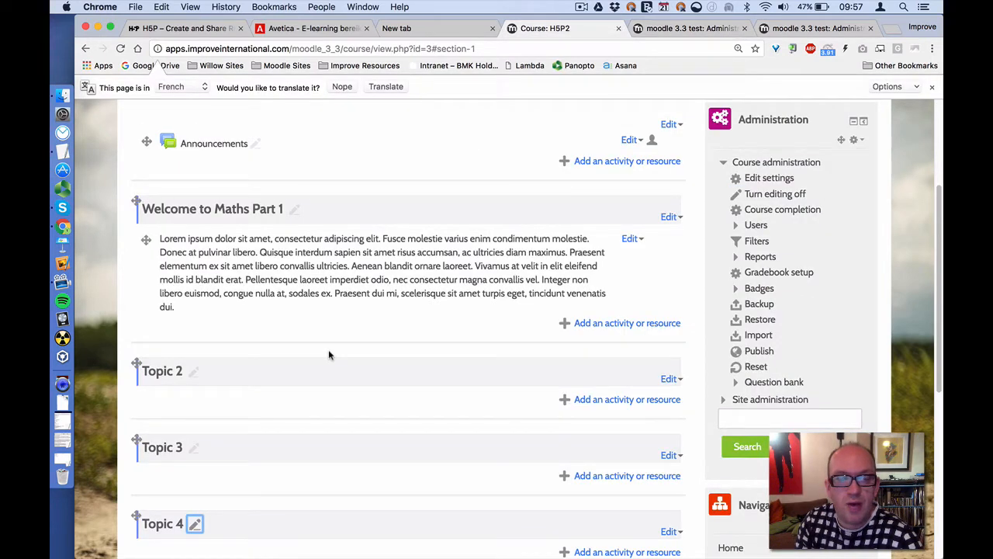
{"action": "scroll", "coordinate": [329, 351], "scroll_direction": "up", "scroll_amount": 1}
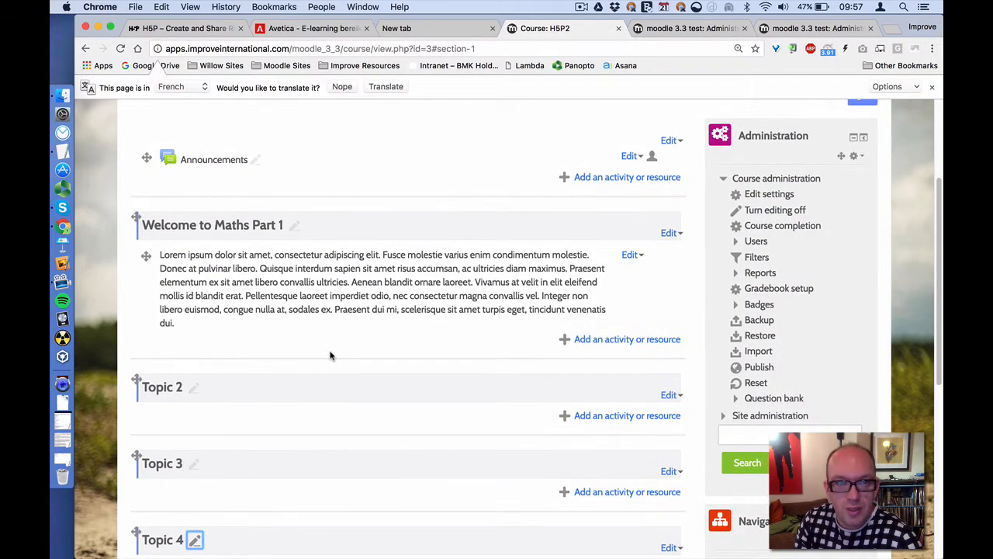
{"action": "scroll", "coordinate": [329, 355], "scroll_direction": "down", "scroll_amount": 5}
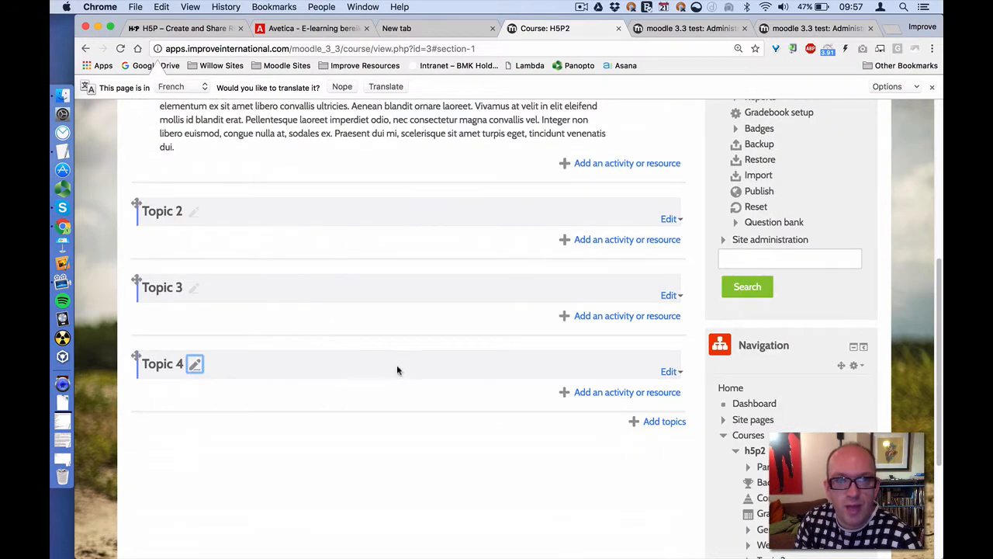
{"action": "left_click", "coordinate": [630, 163]}
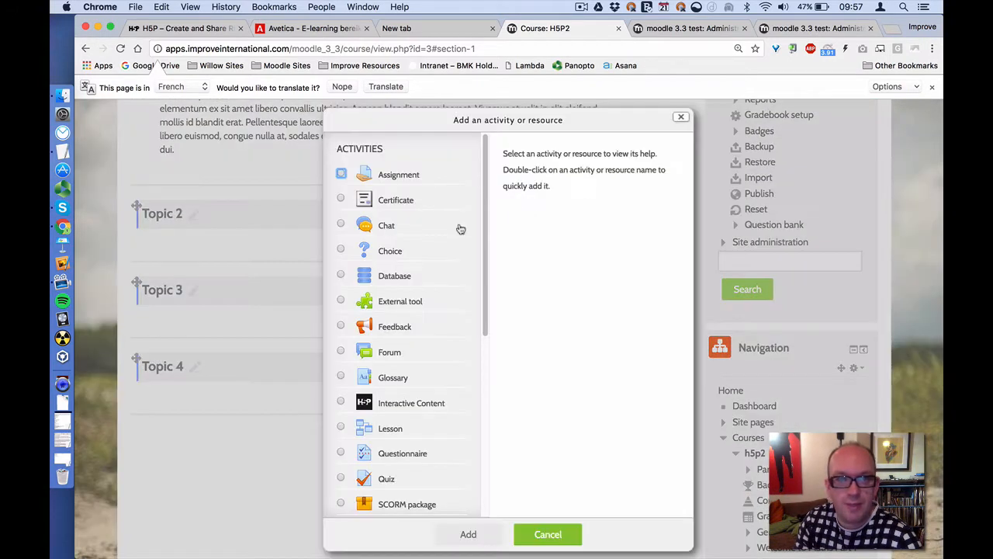
{"action": "left_click", "coordinate": [404, 403]}
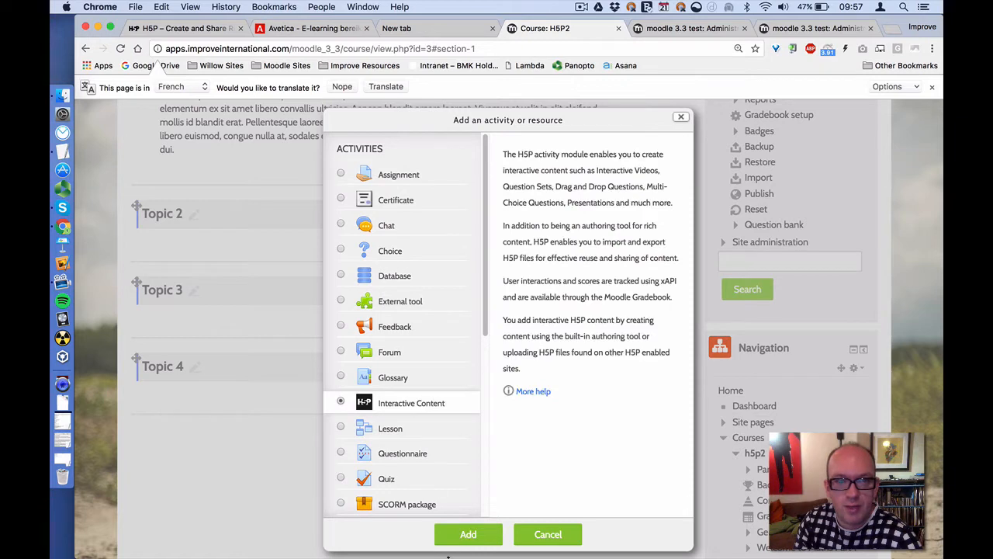
{"action": "left_click", "coordinate": [460, 534]}
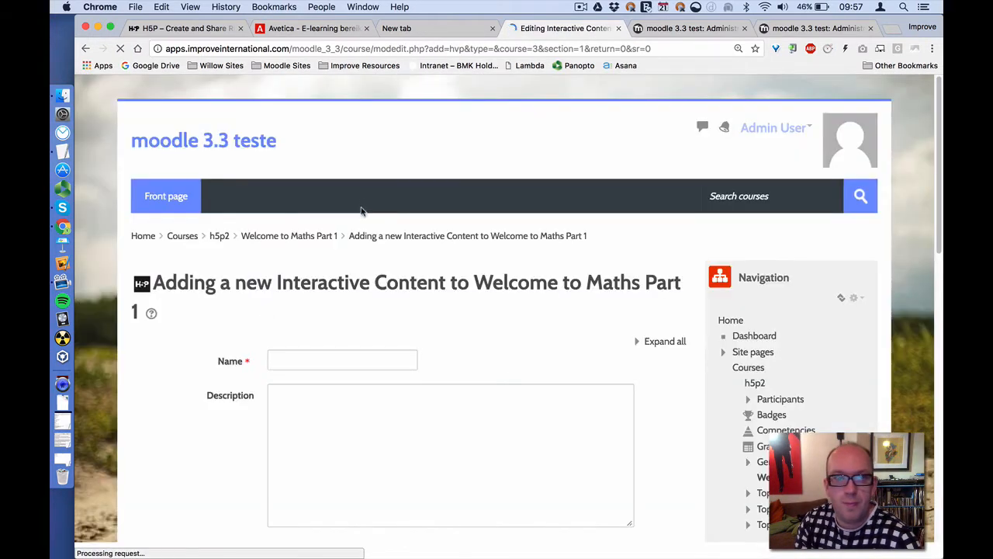
Step: Name the new Interactive Content activity "Maths Quiz"
{"action": "left_click", "coordinate": [321, 363]}
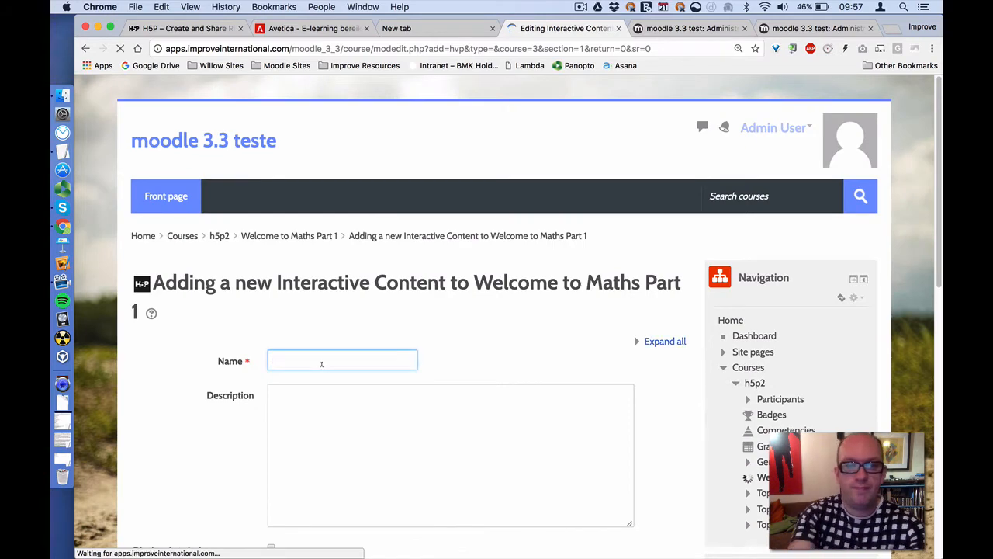
{"action": "scroll", "coordinate": [661, 246], "scroll_direction": "down", "scroll_amount": 5}
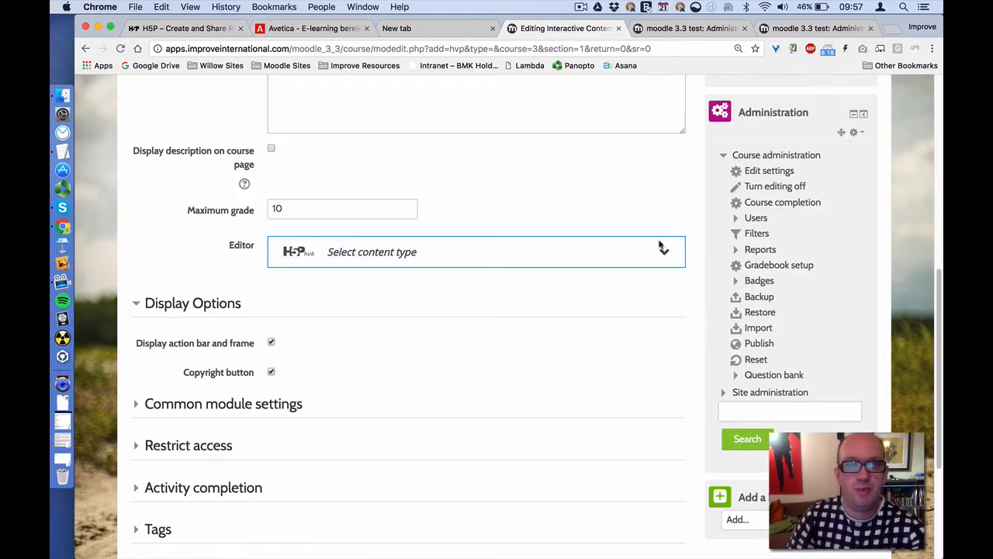
{"action": "scroll", "coordinate": [528, 433], "scroll_direction": "up", "scroll_amount": 4}
{"action": "scroll", "coordinate": [286, 214], "scroll_direction": "up", "scroll_amount": 1}
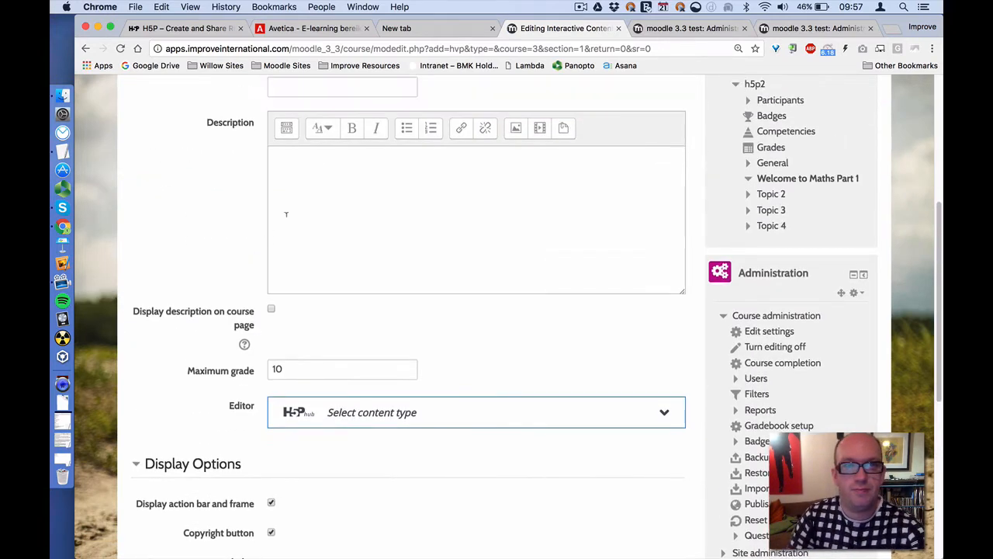
{"action": "left_click", "coordinate": [317, 91]}
{"action": "type", "text": "Ma"}
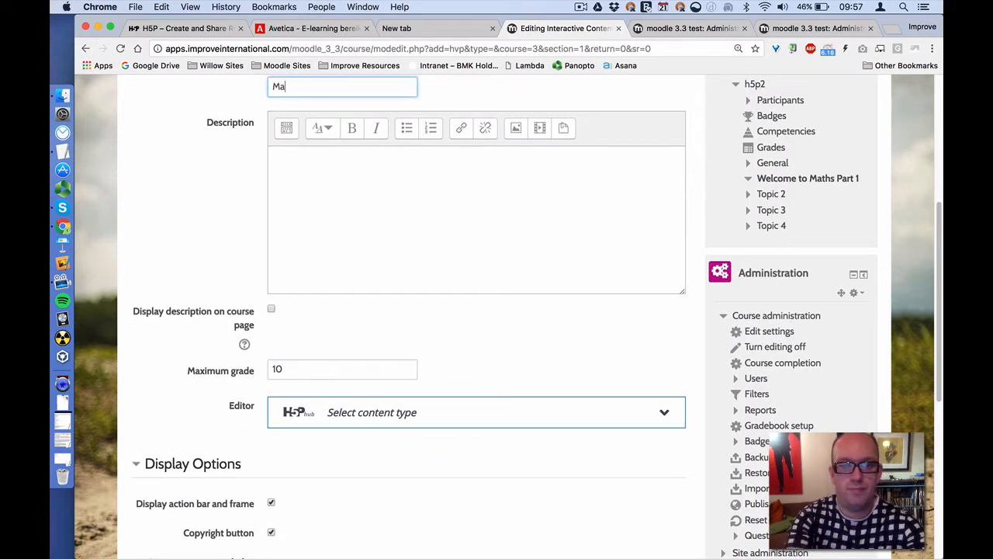
{"action": "type", "text": "ths Quiz"}
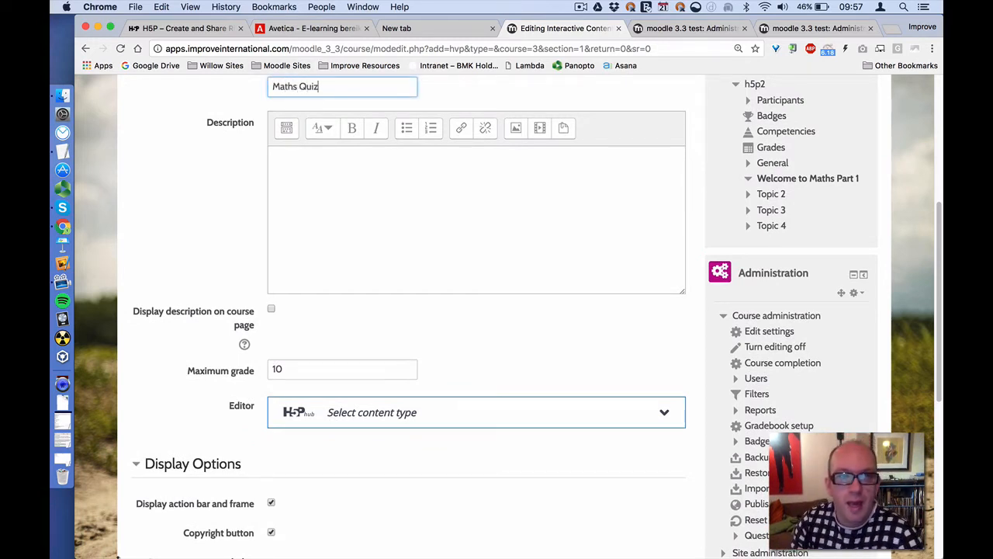
Step: Choose True/False Question as the H5P content type, viewing its details before using it
{"action": "left_click", "coordinate": [336, 407]}
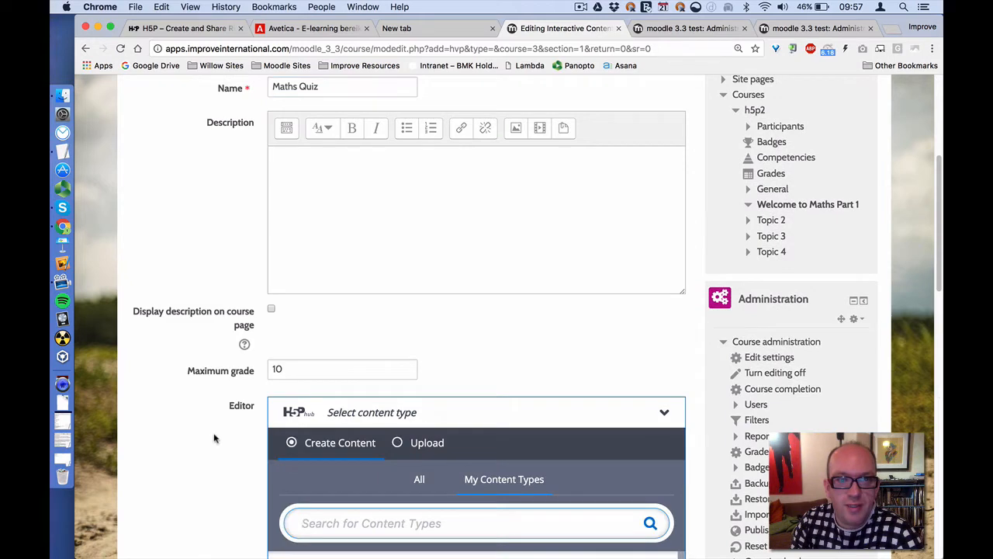
{"action": "scroll", "coordinate": [172, 448], "scroll_direction": "down", "scroll_amount": 2}
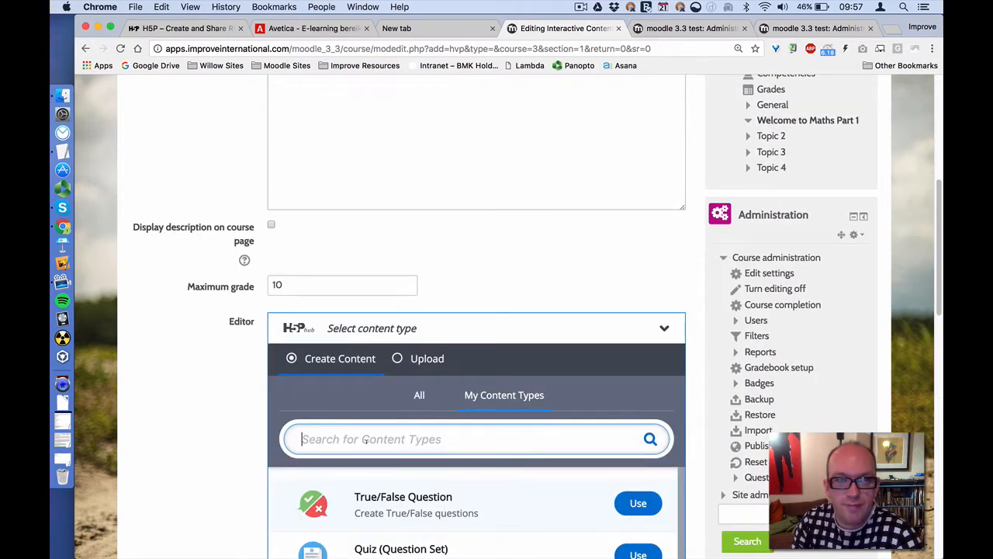
{"action": "scroll", "coordinate": [312, 446], "scroll_direction": "down", "scroll_amount": 1}
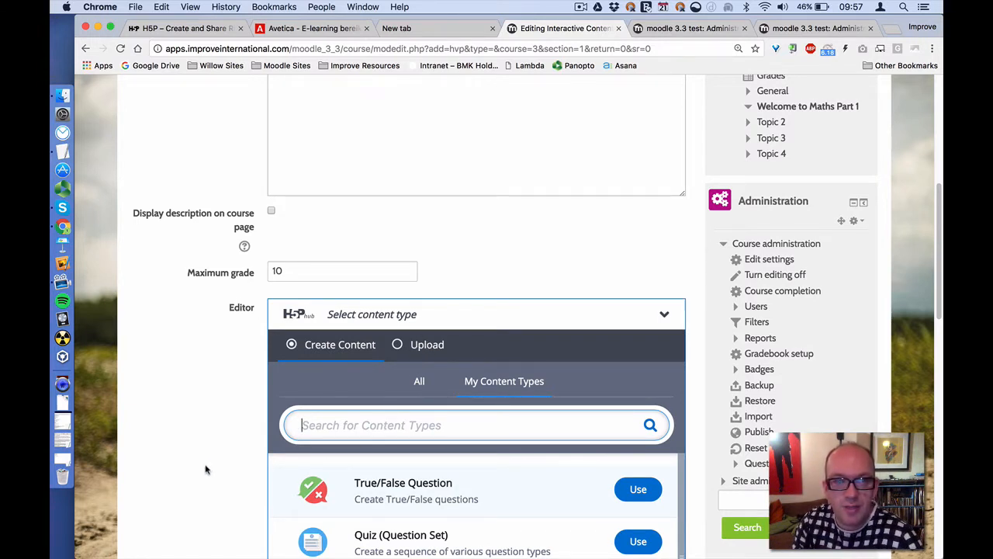
{"action": "scroll", "coordinate": [414, 471], "scroll_direction": "down", "scroll_amount": 1}
{"action": "left_click", "coordinate": [414, 472]}
{"action": "scroll", "coordinate": [237, 452], "scroll_direction": "down", "scroll_amount": 5}
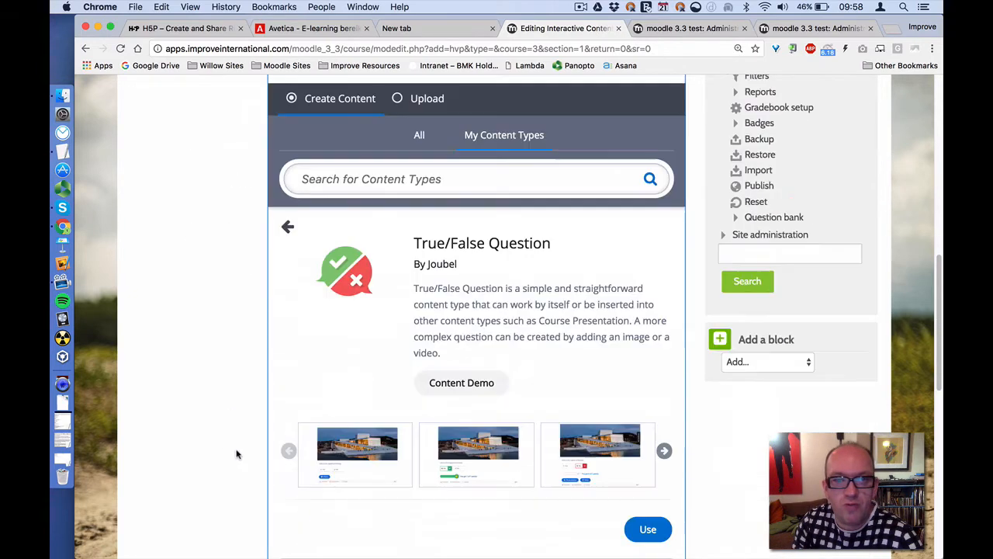
{"action": "left_click", "coordinate": [645, 531]}
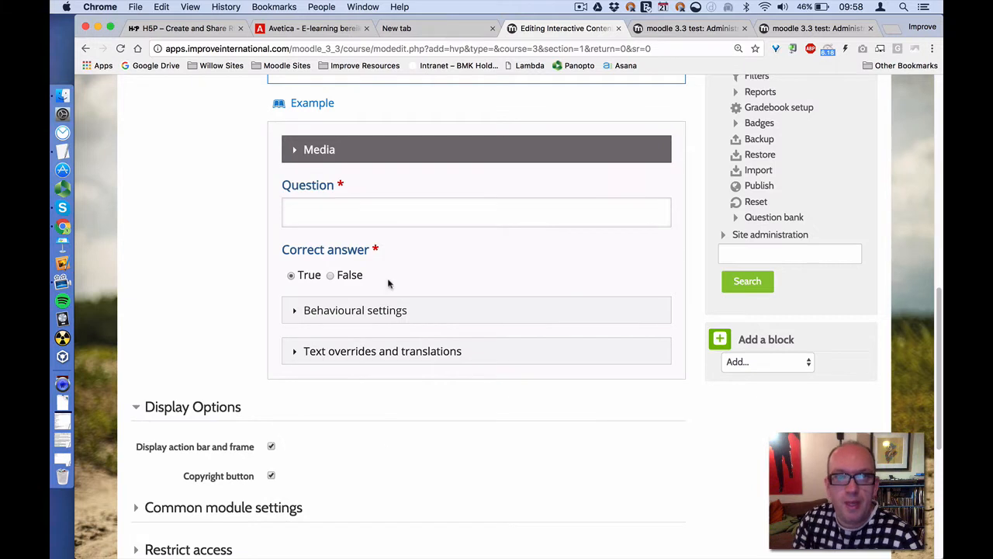
Step: Enter "2 + 2 = 4?" as the question text of the True/False question
{"action": "left_click", "coordinate": [402, 221]}
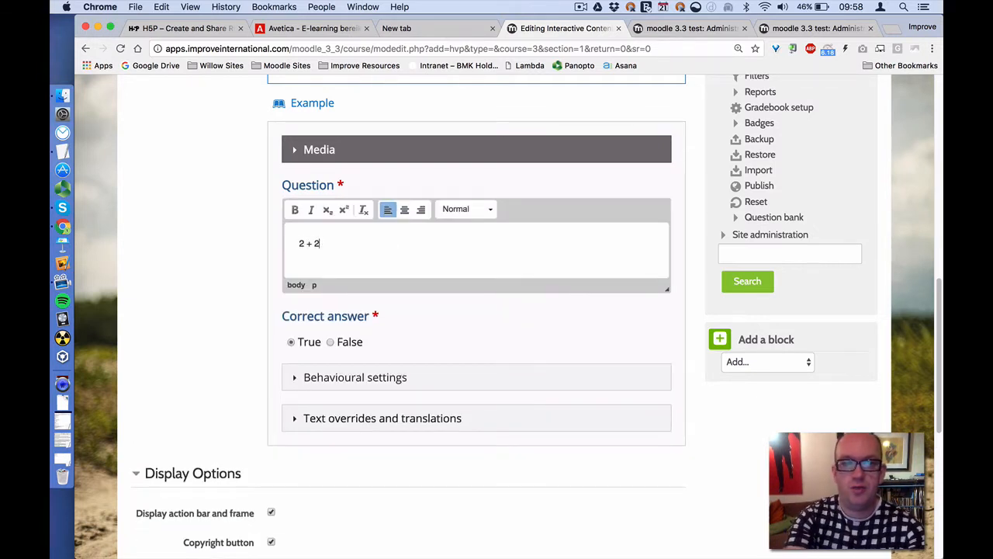
{"action": "type", "text": "2 + 2 = 4?"}
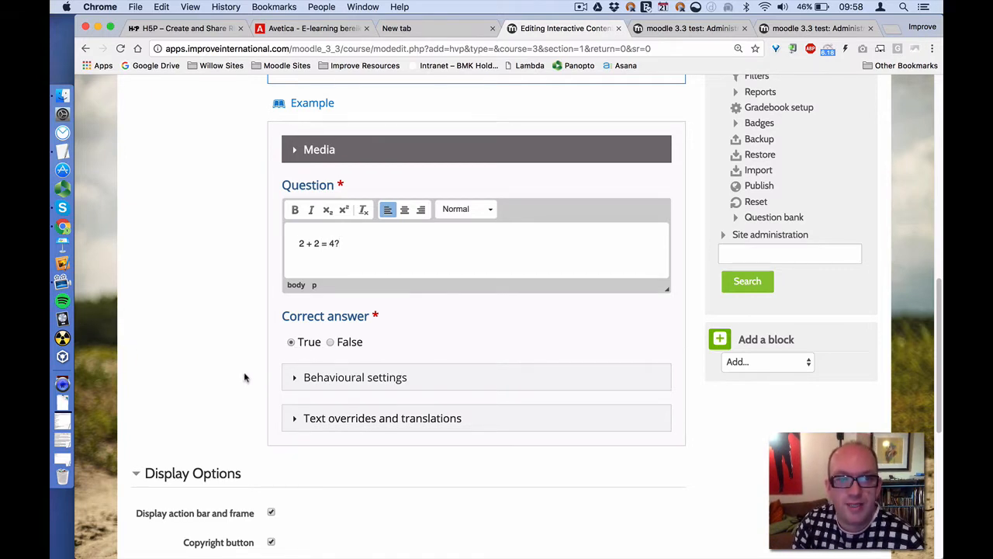
{"action": "scroll", "coordinate": [244, 378], "scroll_direction": "down", "scroll_amount": 3}
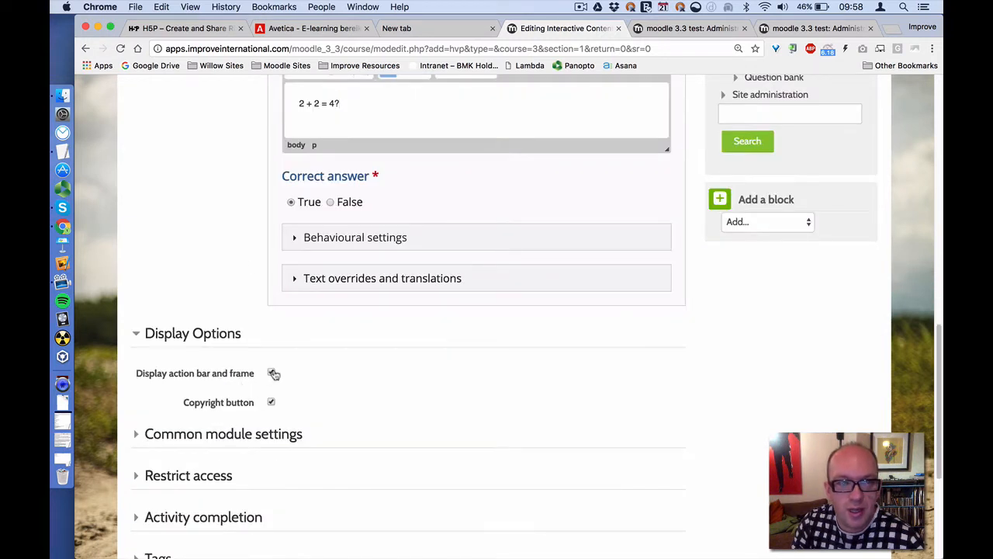
Step: Save the Maths Quiz with its action bar and frame turned off, and open the quiz from the course page
{"action": "left_click", "coordinate": [273, 373]}
{"action": "scroll", "coordinate": [320, 400], "scroll_direction": "down", "scroll_amount": 1}
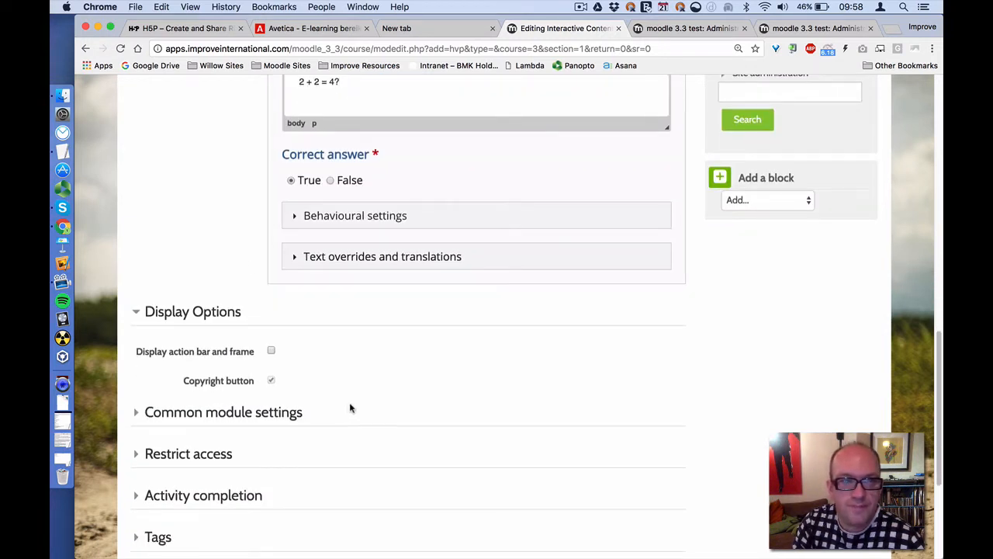
{"action": "scroll", "coordinate": [353, 405], "scroll_direction": "down", "scroll_amount": 5}
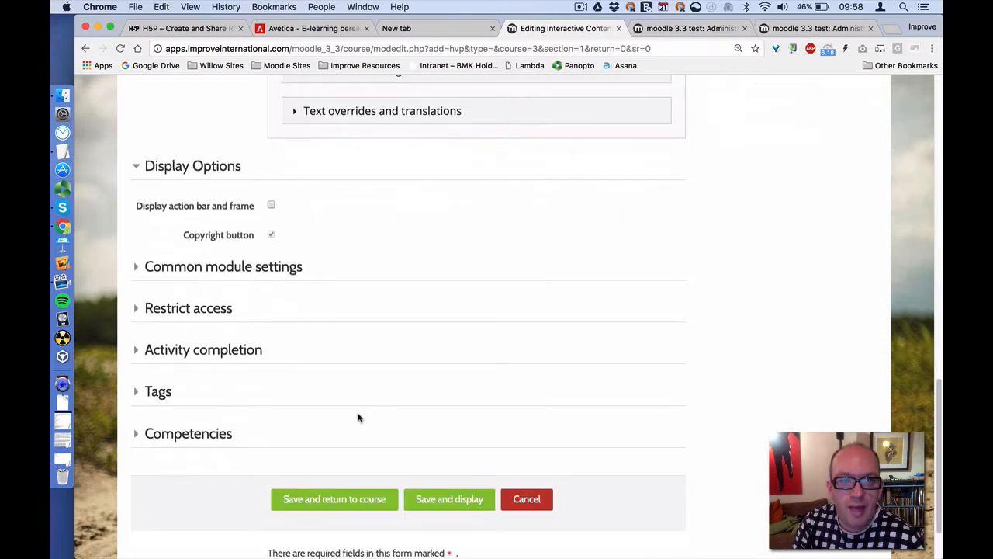
{"action": "left_click", "coordinate": [372, 501]}
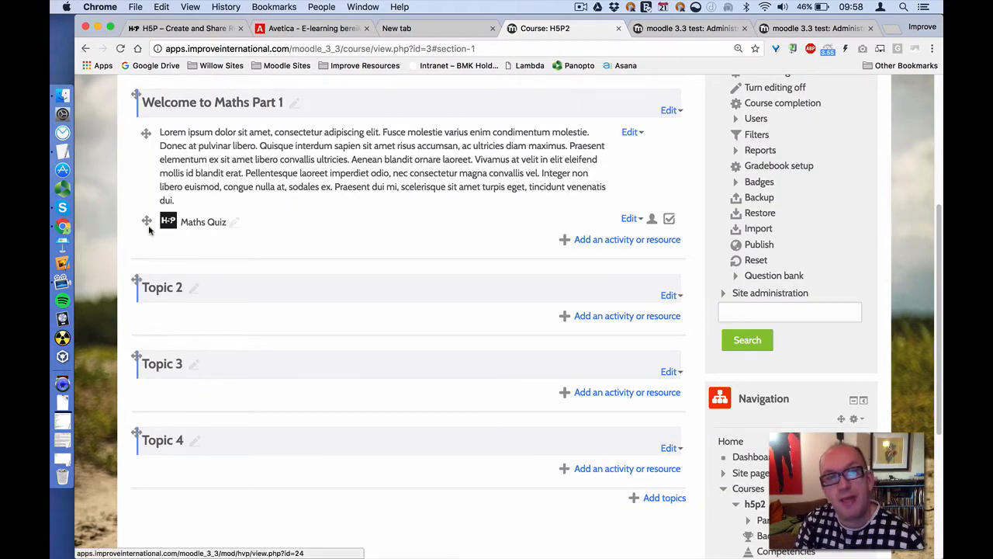
{"action": "left_click", "coordinate": [204, 227]}
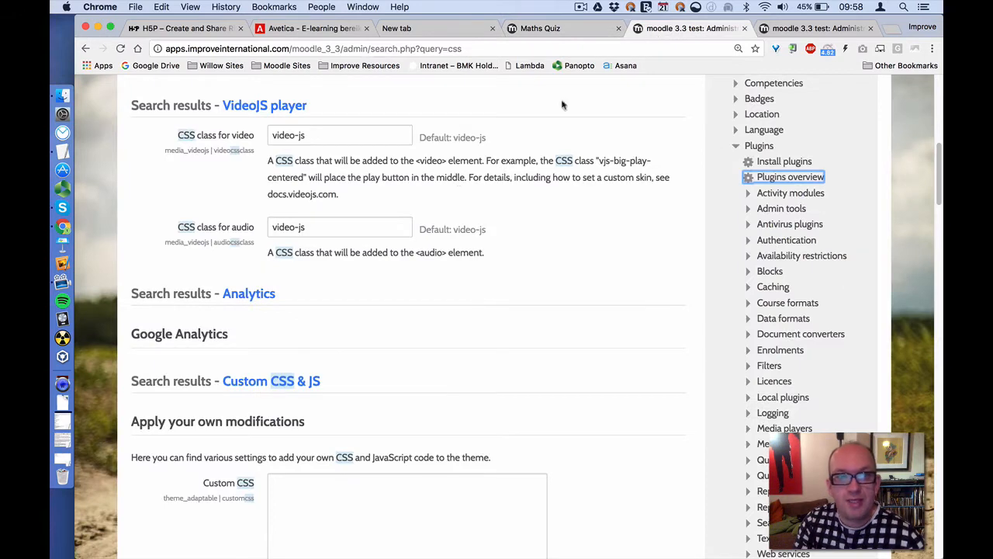
Step: Examine the #page-mod-hvp-view rules in the Lambda theme's custom CSS among the css settings search results, enlarging the field to read them
{"action": "scroll", "coordinate": [207, 256], "scroll_direction": "down", "scroll_amount": 1}
{"action": "scroll", "coordinate": [206, 260], "scroll_direction": "down", "scroll_amount": 10}
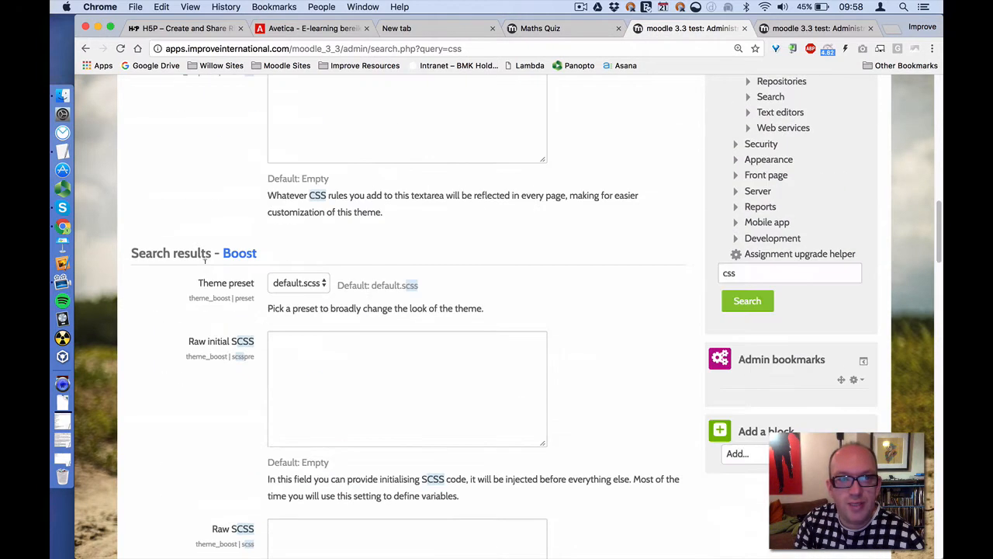
{"action": "scroll", "coordinate": [205, 261], "scroll_direction": "down", "scroll_amount": 10}
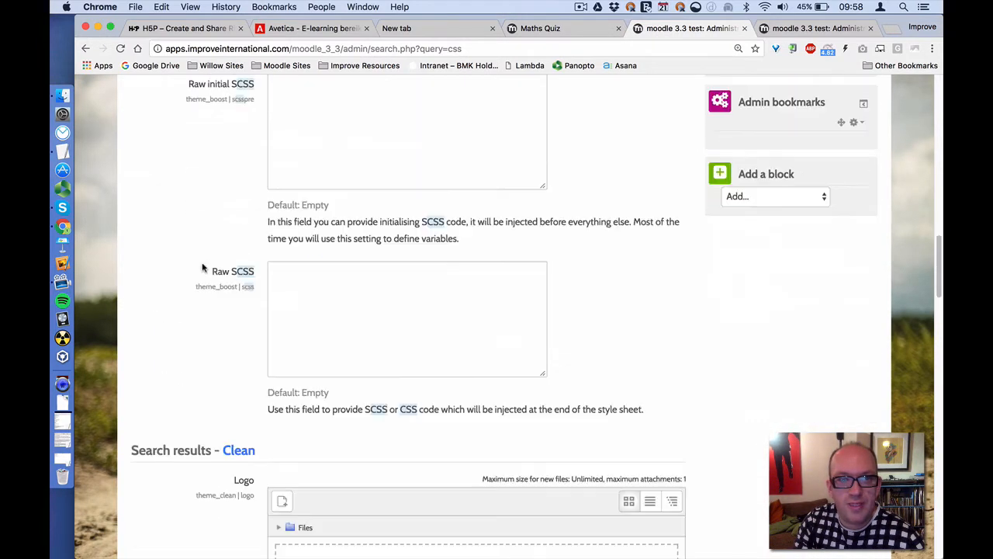
{"action": "scroll", "coordinate": [202, 269], "scroll_direction": "down", "scroll_amount": 15}
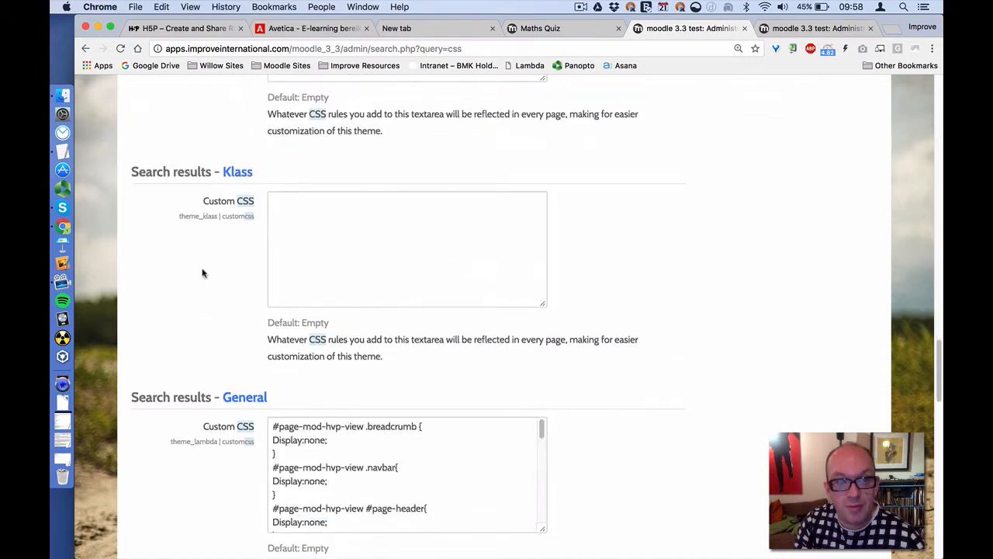
{"action": "scroll", "coordinate": [203, 272], "scroll_direction": "down", "scroll_amount": 8}
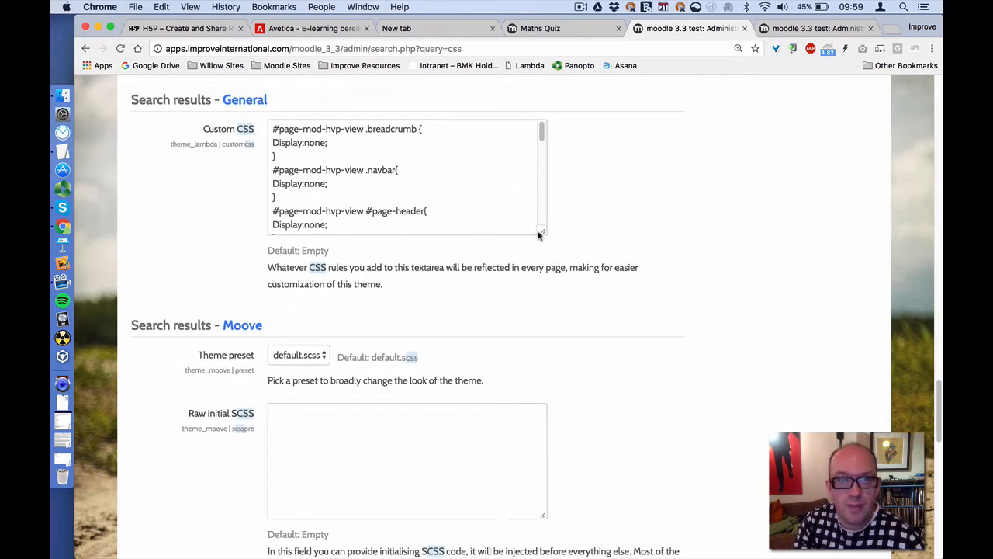
{"action": "left_click_drag", "start_coordinate": [539, 235], "coordinate": [578, 535]}
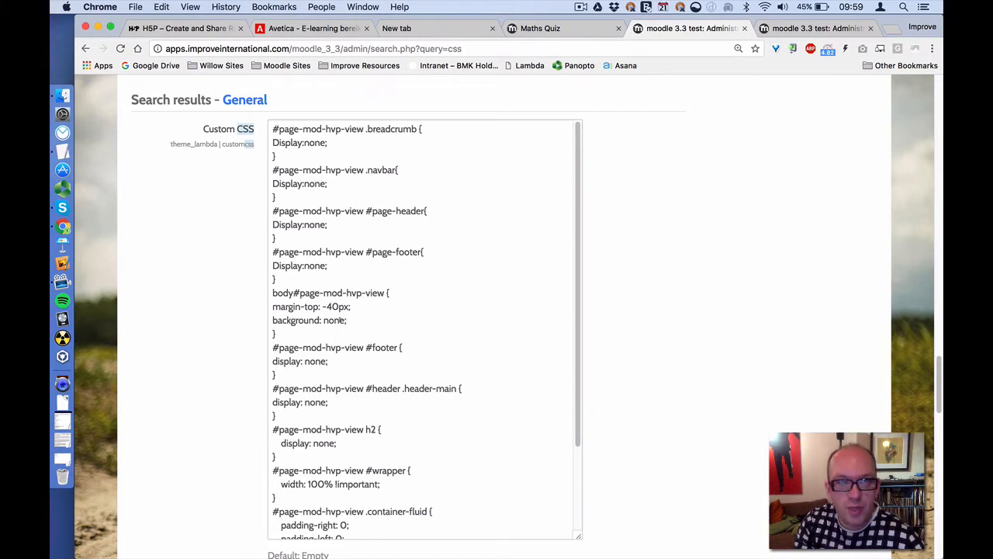
{"action": "left_click_drag", "start_coordinate": [347, 320], "coordinate": [264, 301]}
{"action": "left_click", "coordinate": [295, 306]}
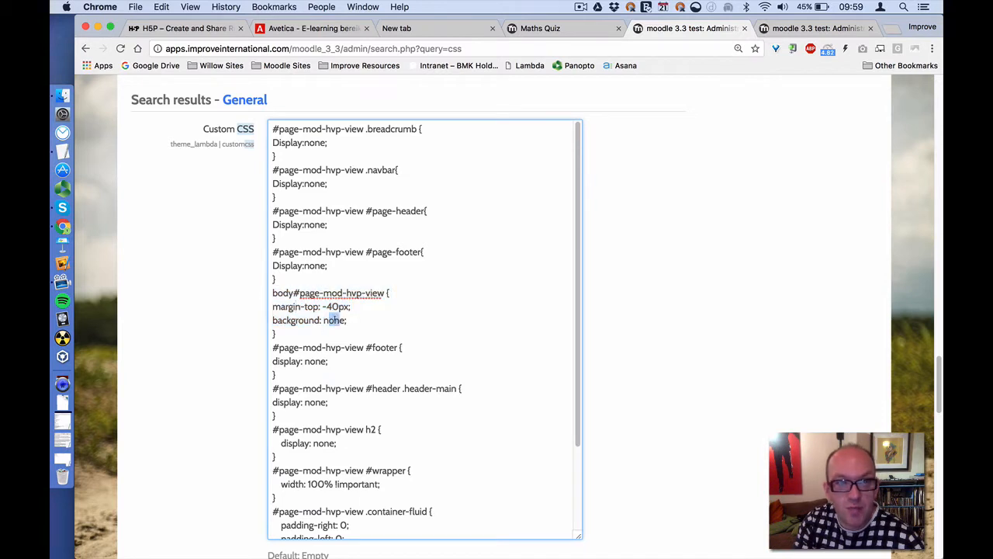
{"action": "scroll", "coordinate": [331, 353], "scroll_direction": "down", "scroll_amount": 2}
{"action": "scroll", "coordinate": [331, 353], "scroll_direction": "down", "scroll_amount": 1}
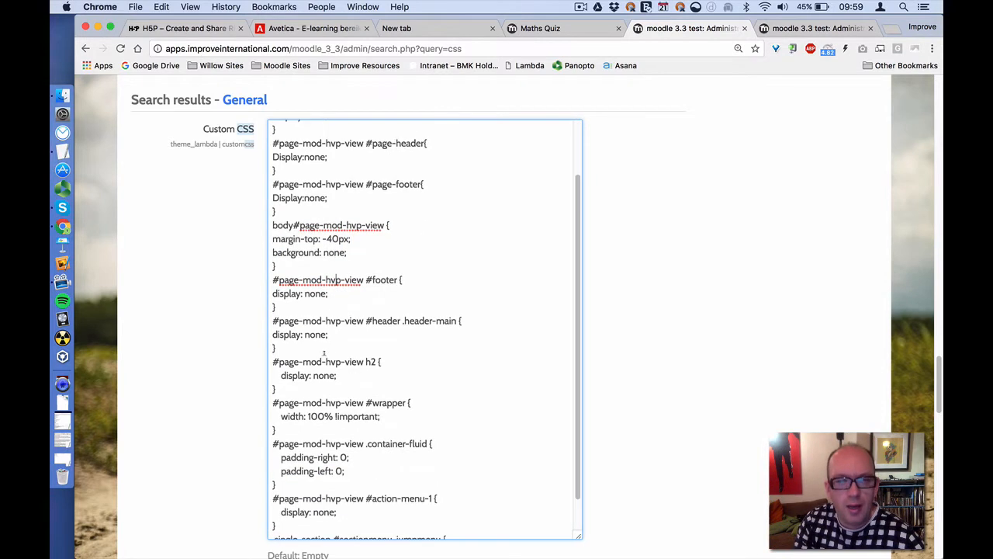
{"action": "scroll", "coordinate": [334, 462], "scroll_direction": "down", "scroll_amount": 4}
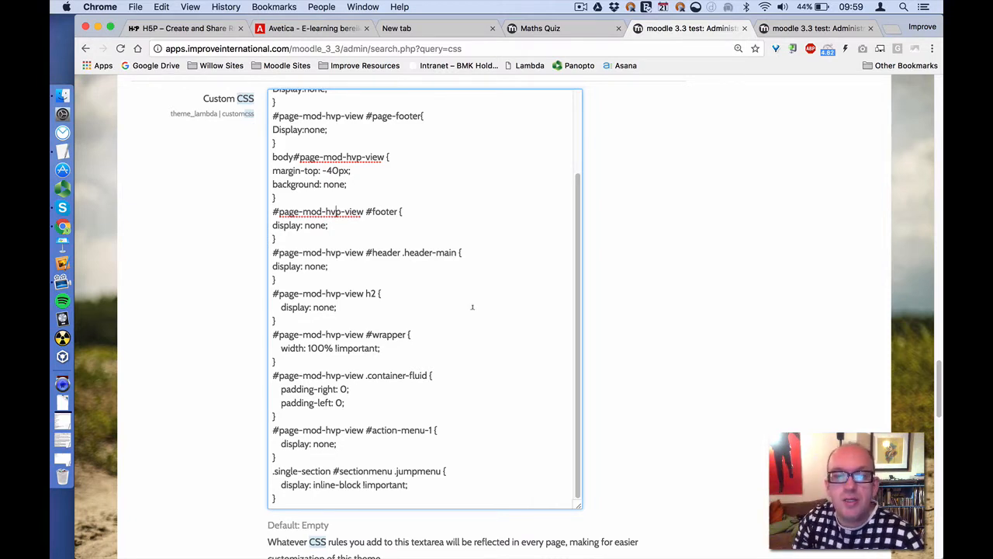
{"action": "scroll", "coordinate": [522, 241], "scroll_direction": "up", "scroll_amount": 5}
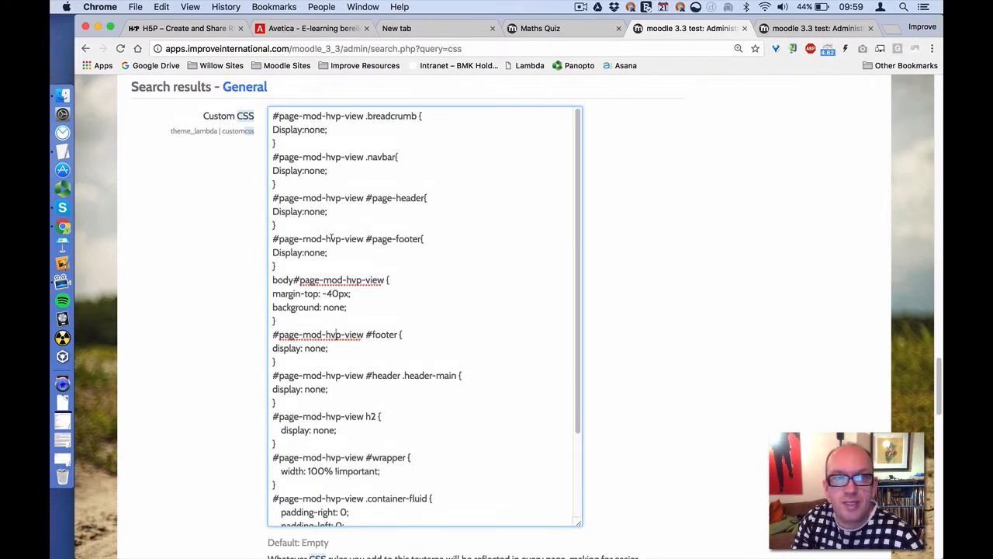
Step: Delete all the custom CSS from the Lambda theme's field and save the site settings
{"action": "left_click", "coordinate": [417, 375]}
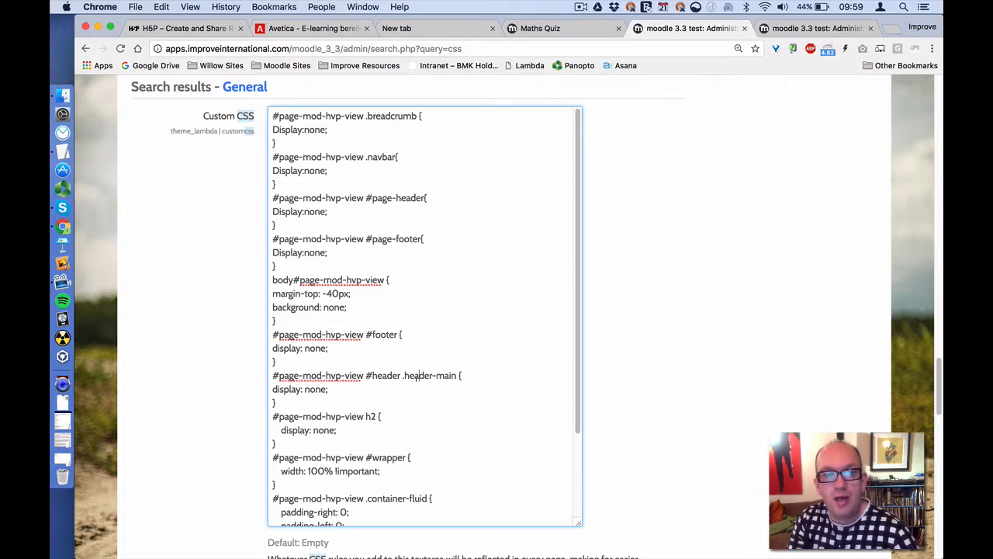
{"action": "key", "text": "super+a"}
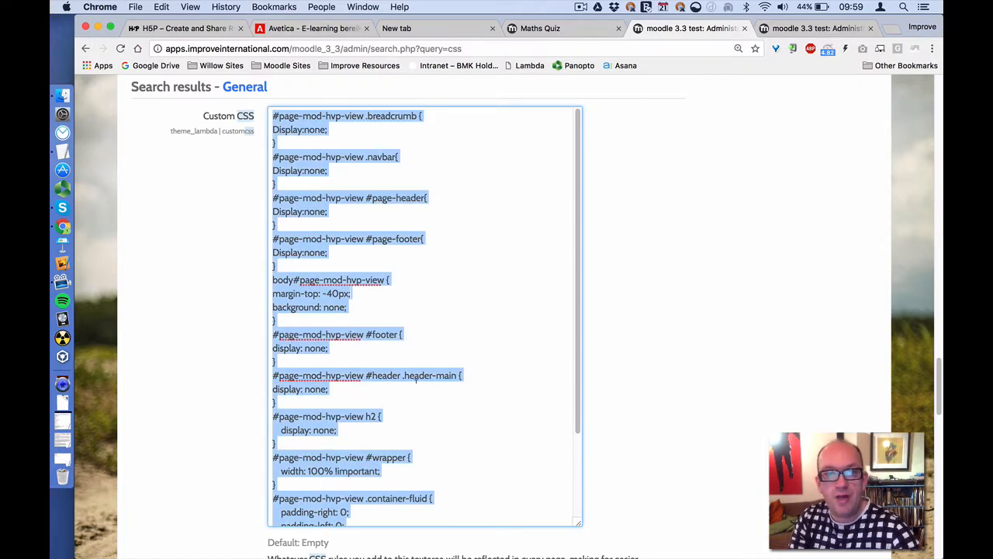
{"action": "key", "text": "BackSpace"}
{"action": "scroll", "coordinate": [341, 380], "scroll_direction": "down", "scroll_amount": 10}
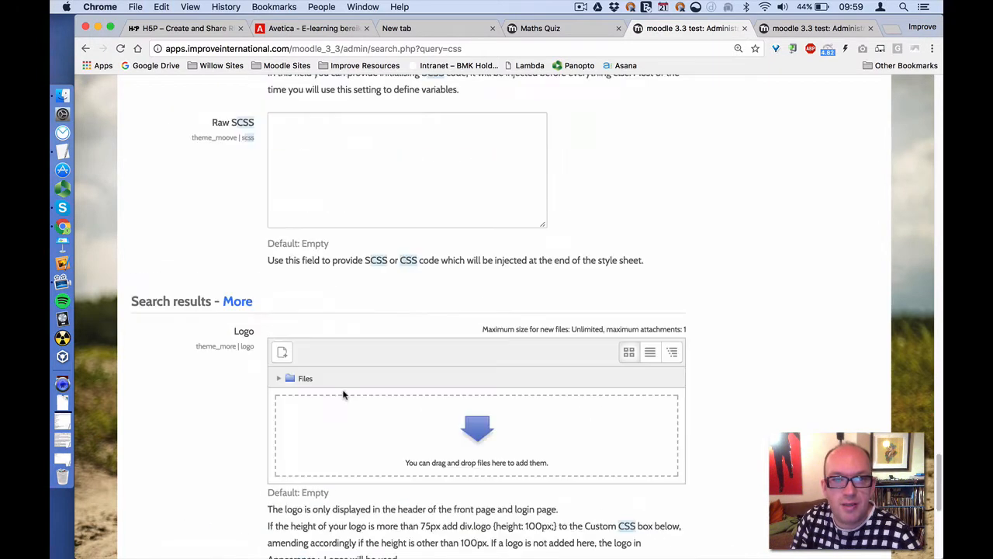
{"action": "scroll", "coordinate": [343, 396], "scroll_direction": "down", "scroll_amount": 5}
{"action": "left_click", "coordinate": [376, 447]}
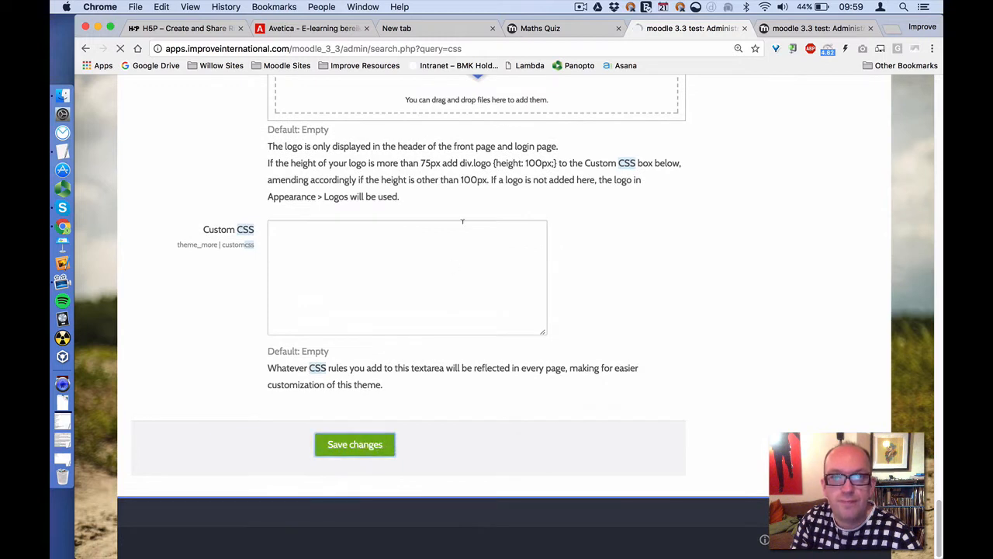
Step: Reload the Maths Quiz page to check its appearance without the custom CSS, and return to the h5p2 course
{"action": "left_click", "coordinate": [554, 29]}
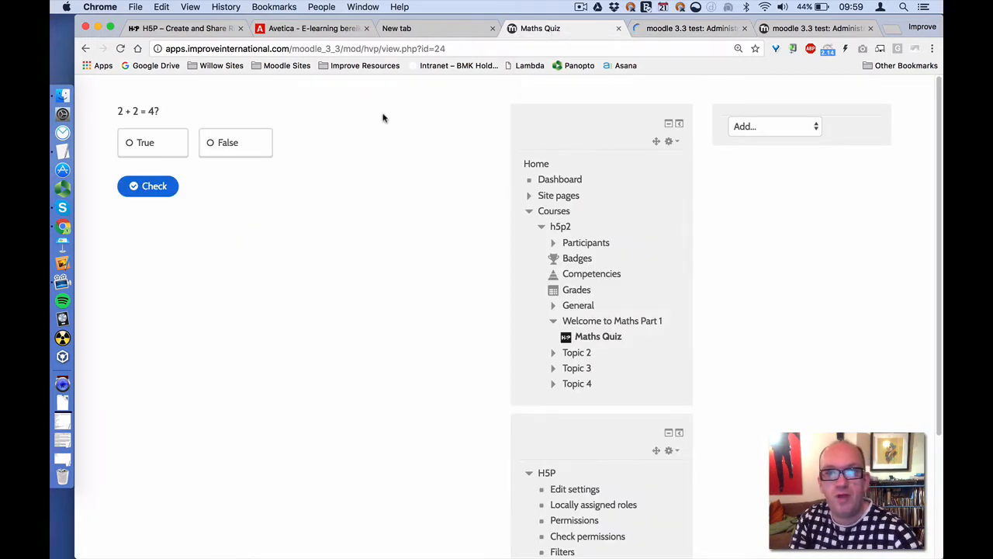
{"action": "key", "text": "super+r"}
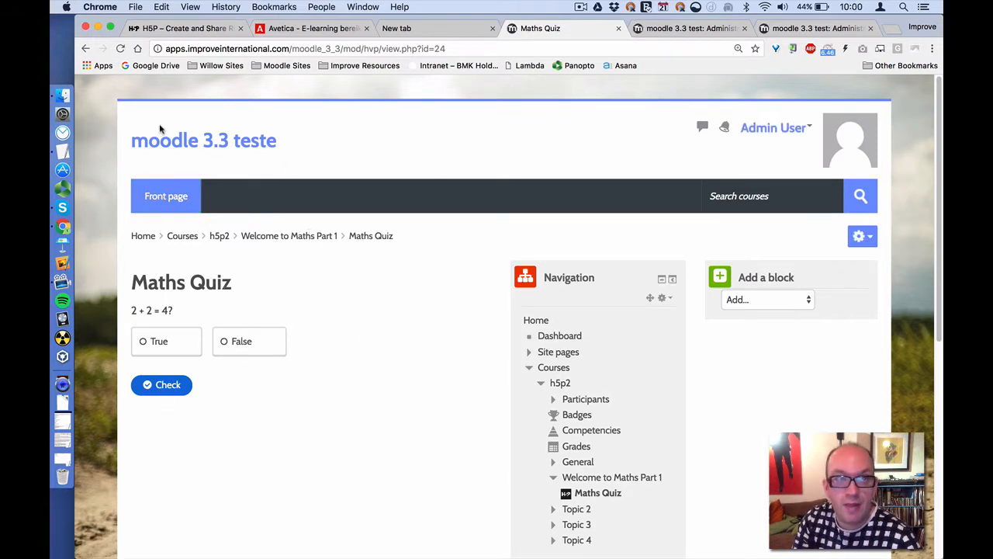
{"action": "left_click", "coordinate": [262, 238]}
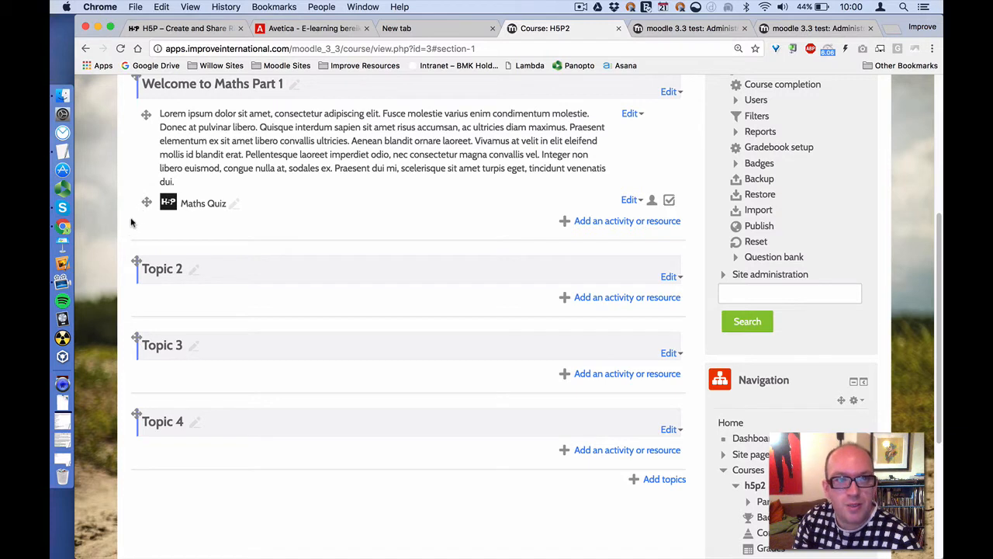
Step: Move the Maths Quiz from Welcome to Maths Part 1 into Topic 4 and hide that section from students
{"action": "left_click_drag", "start_coordinate": [145, 202], "coordinate": [168, 439]}
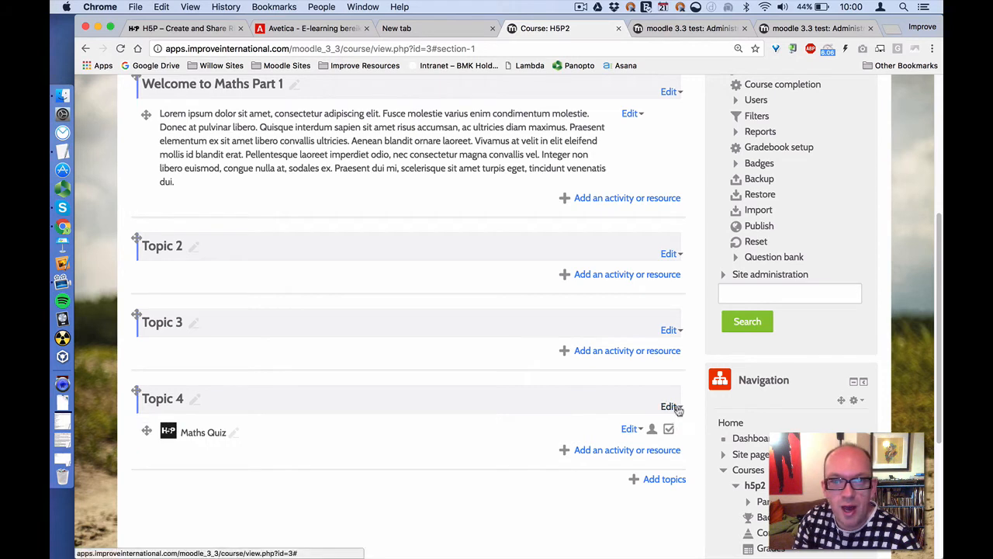
{"action": "left_click", "coordinate": [670, 407]}
{"action": "left_click", "coordinate": [637, 460]}
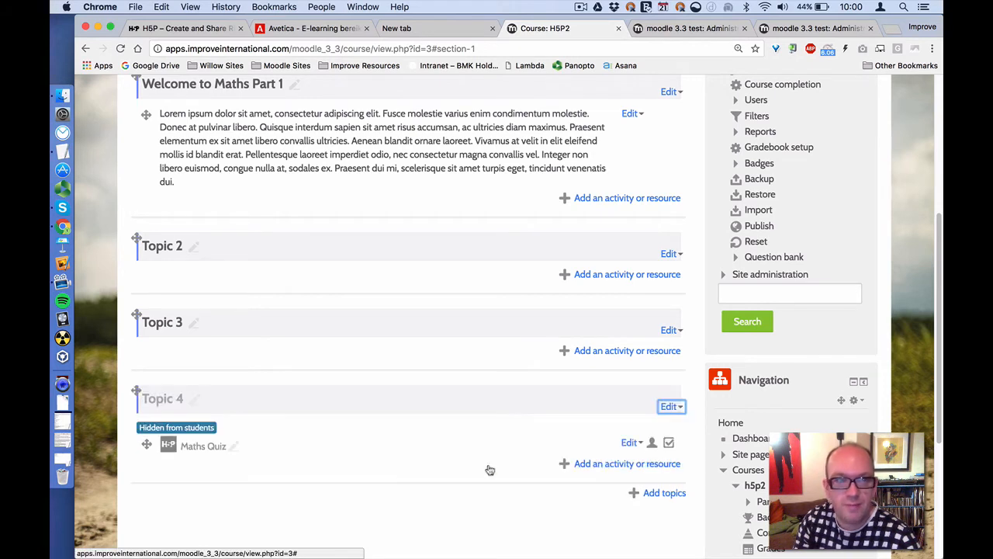
Step: Rename the Topic 4 section "H5P Activities" and make its Maths Quiz available without showing it on the course page
{"action": "left_click", "coordinate": [194, 398]}
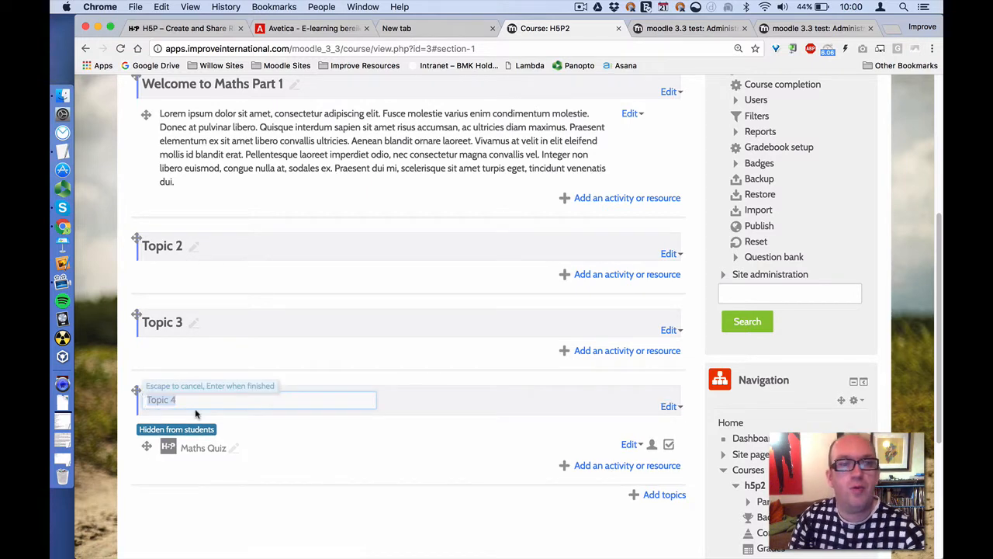
{"action": "type", "text": "H5P Act"}
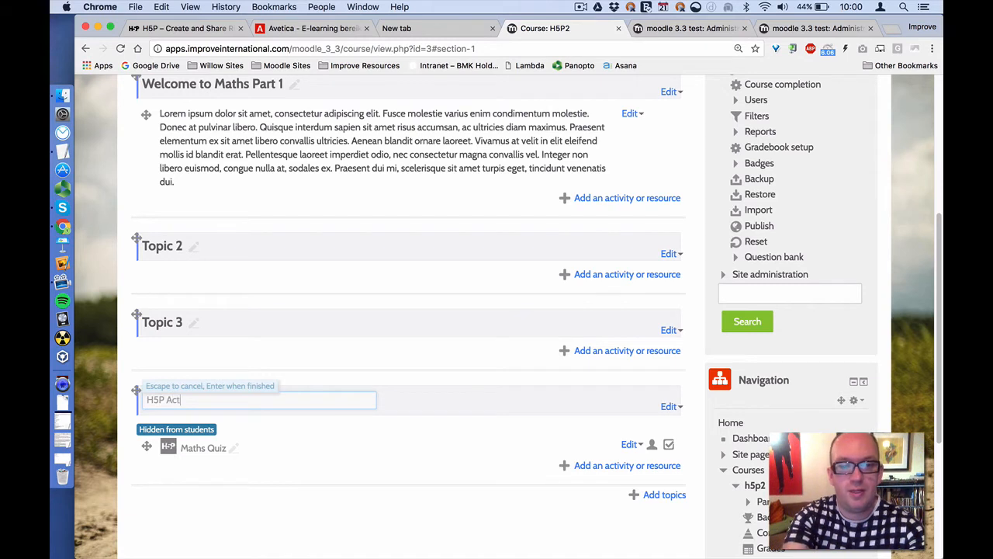
{"action": "type", "text": "ivities"}
{"action": "key", "text": "Return"}
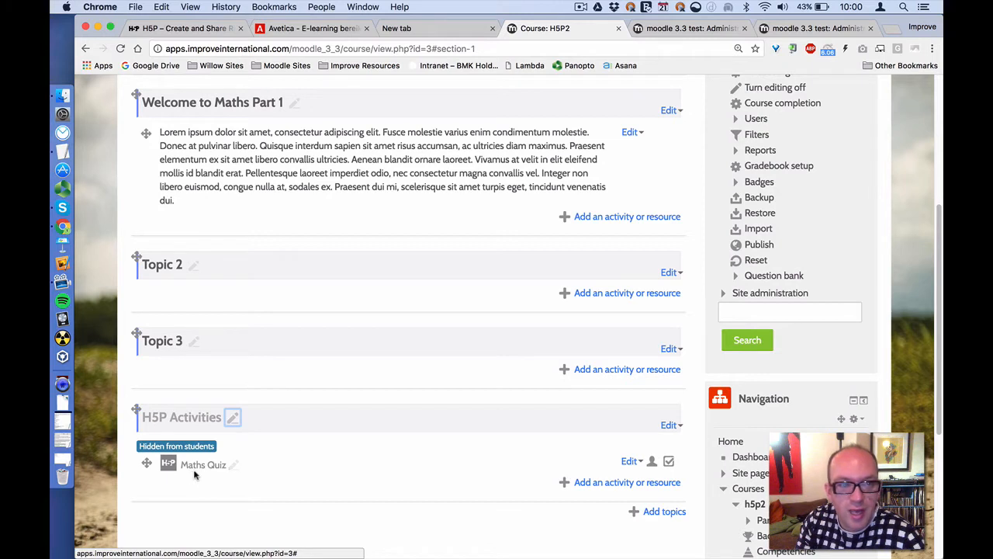
{"action": "left_click", "coordinate": [630, 462]}
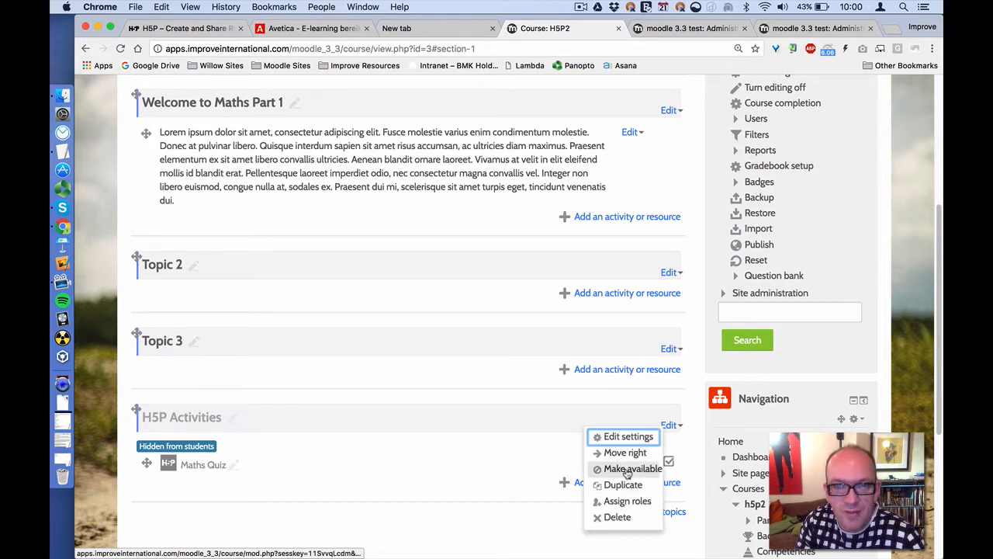
{"action": "left_click", "coordinate": [626, 470]}
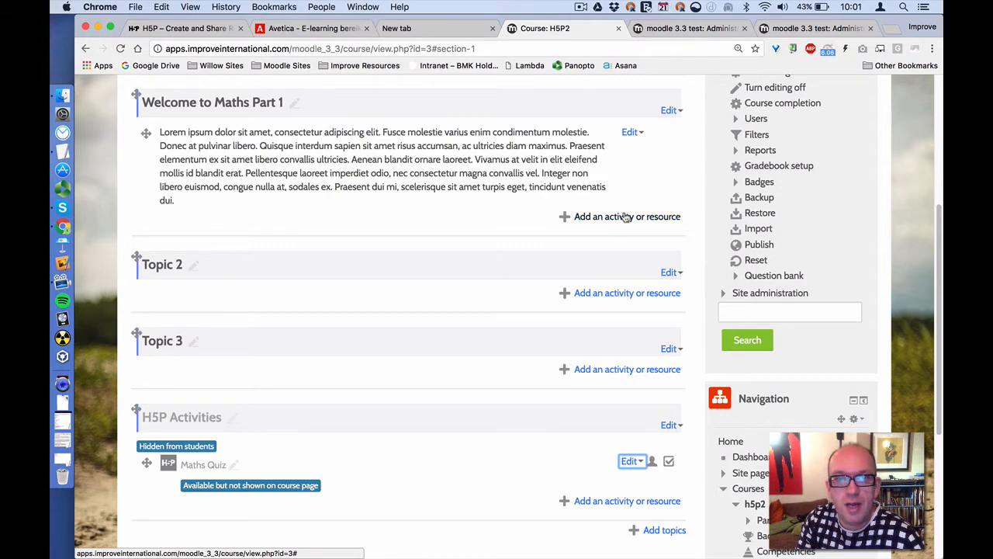
Step: Add a Label resource to the Welcome to Maths Part 1 section
{"action": "left_click", "coordinate": [626, 217]}
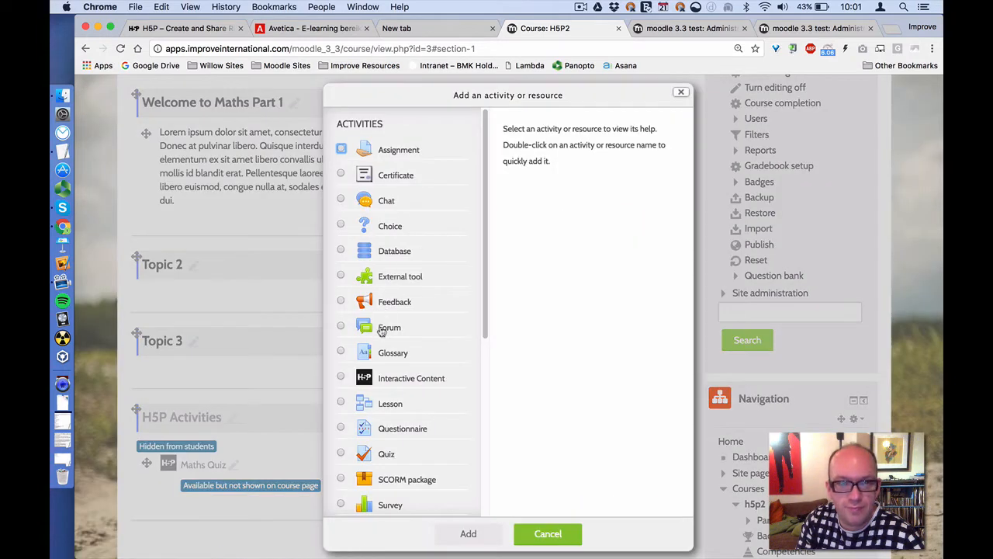
{"action": "scroll", "coordinate": [387, 419], "scroll_direction": "down", "scroll_amount": 5}
{"action": "left_click", "coordinate": [390, 382]}
{"action": "left_click", "coordinate": [392, 410]}
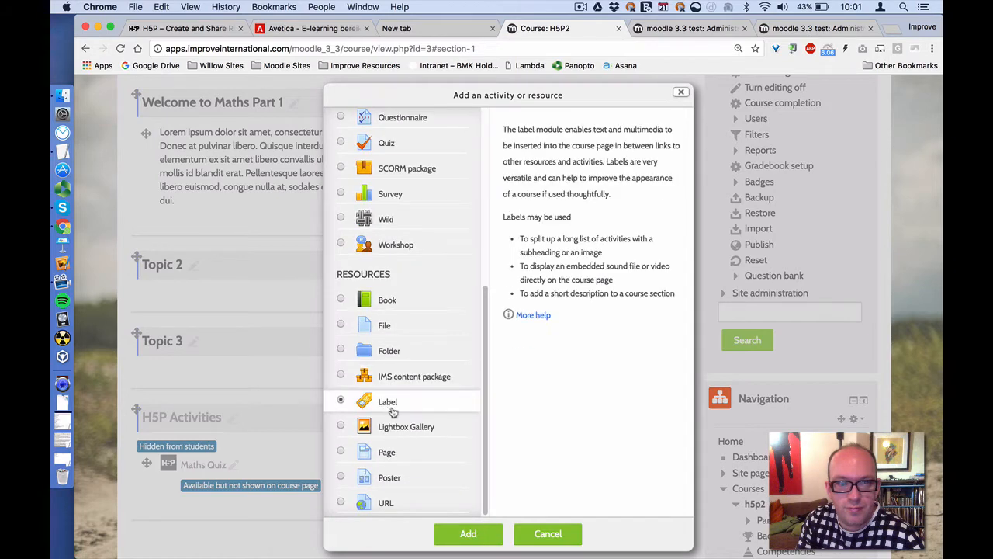
{"action": "left_click", "coordinate": [468, 532]}
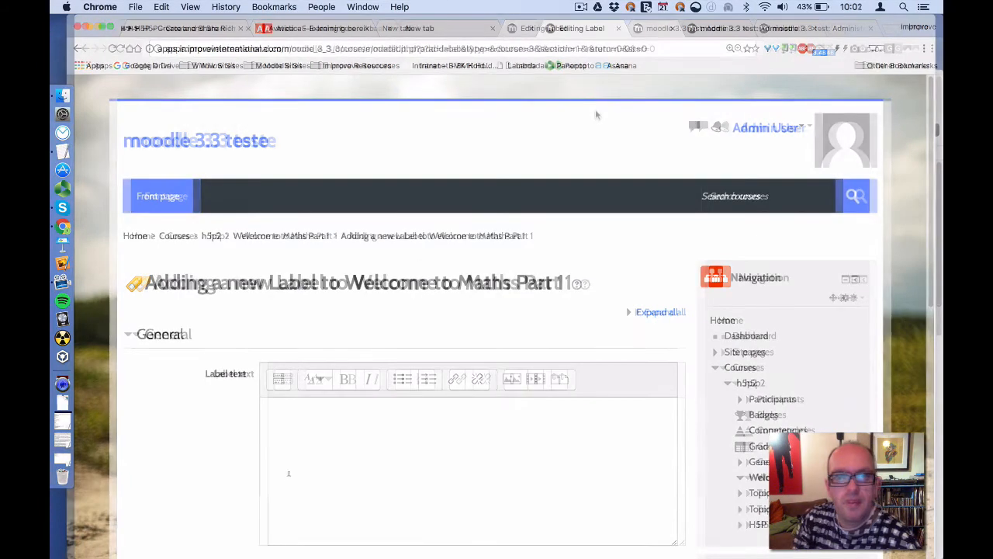
Step: Insert the H5P iframe and resizer script in the label's HTML source, using hvp/view.php?id=522, width 100% and height 665px
{"action": "left_click", "coordinate": [323, 436]}
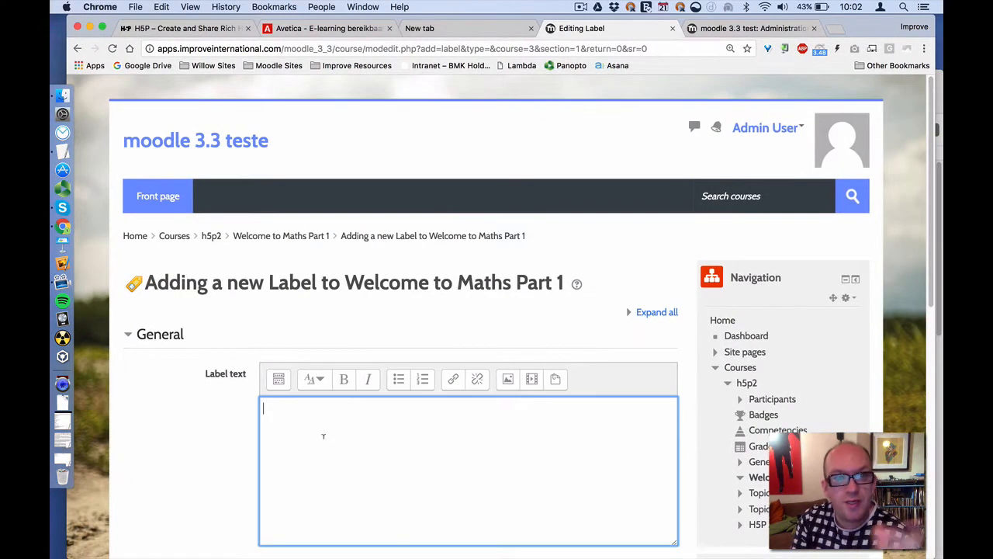
{"action": "left_click", "coordinate": [279, 379]}
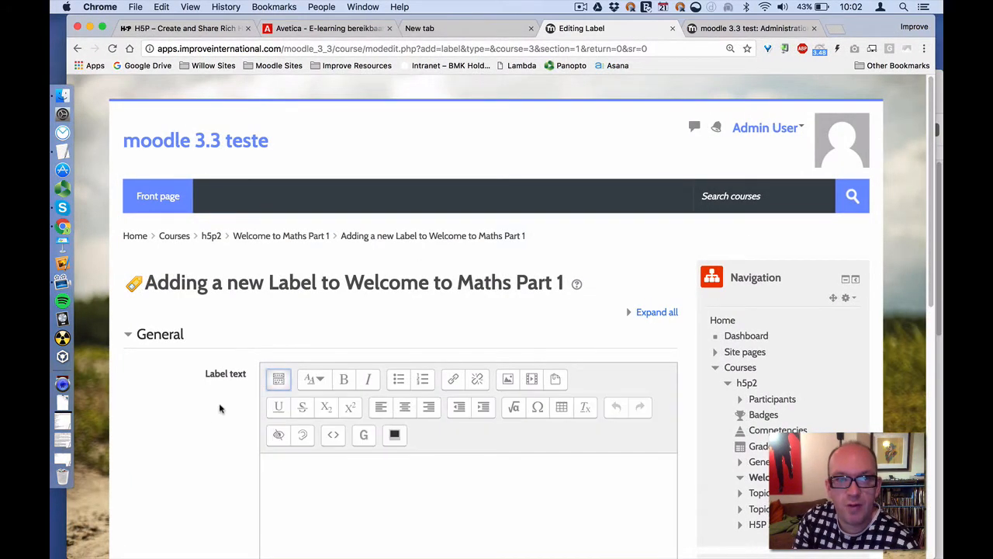
{"action": "left_click", "coordinate": [333, 434]}
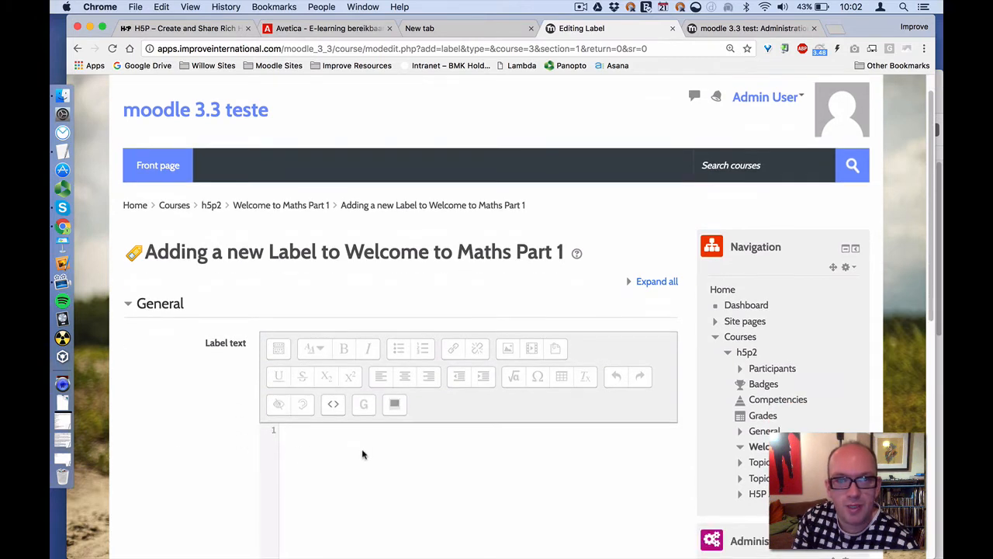
{"action": "type", "text": "<p><iframe src=\"http://apps.improveinternational.com/moodle/mod/hvp/view.php?id=522\" width=\"100%\" height=\"665px\" frameborder=\"0\" allowfullscreen=\"allowfullscreen\"></iframe></p> <script src=\"https://h5p.org/sites/all/modules/h5p/library/js/h5p-resizer.js\" type=\"text/javascript\"></script>"}
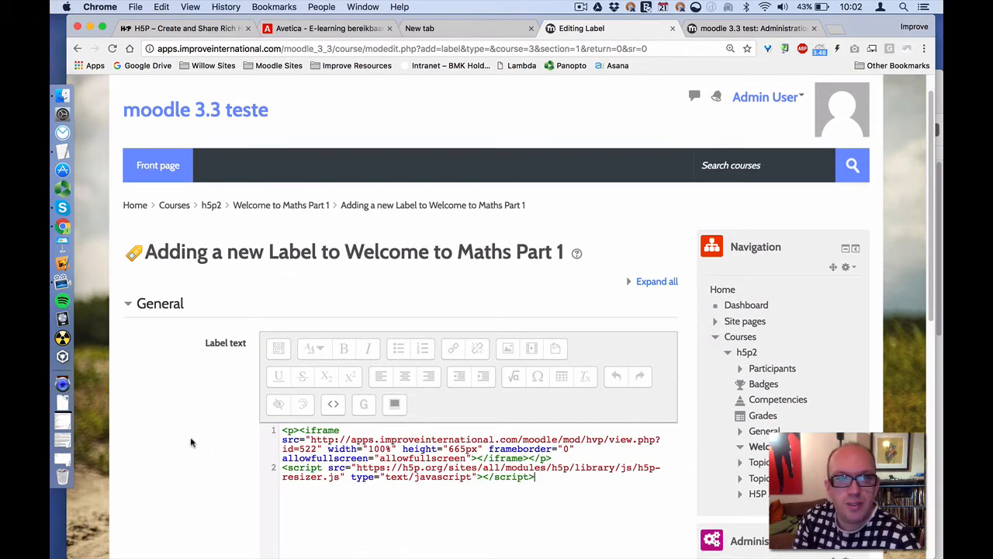
{"action": "scroll", "coordinate": [192, 442], "scroll_direction": "down", "scroll_amount": 1}
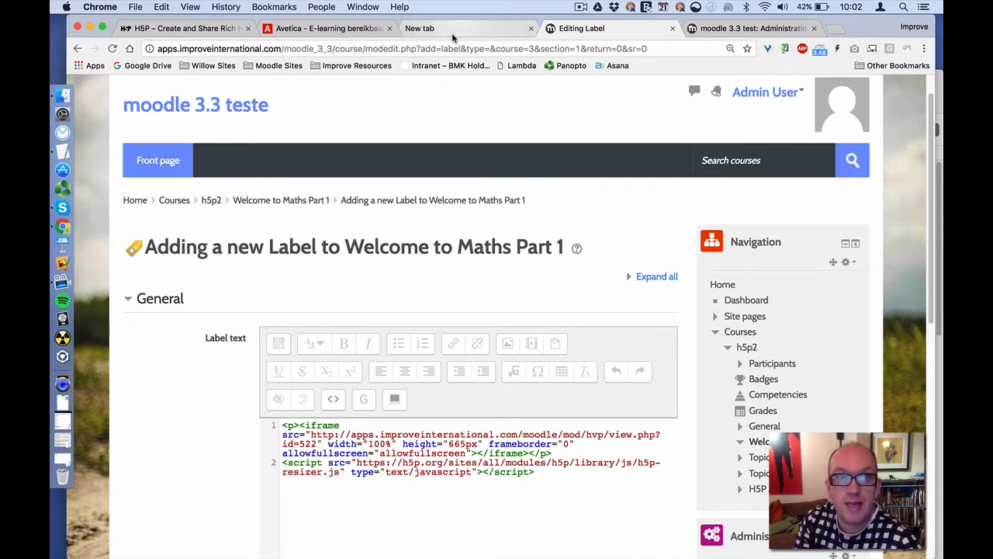
Step: Open the Welcome to Maths Part 1 course page in a new tab and copy the hidden Maths Quiz activity's link address
{"action": "left_click", "coordinate": [283, 200], "text": "super"}
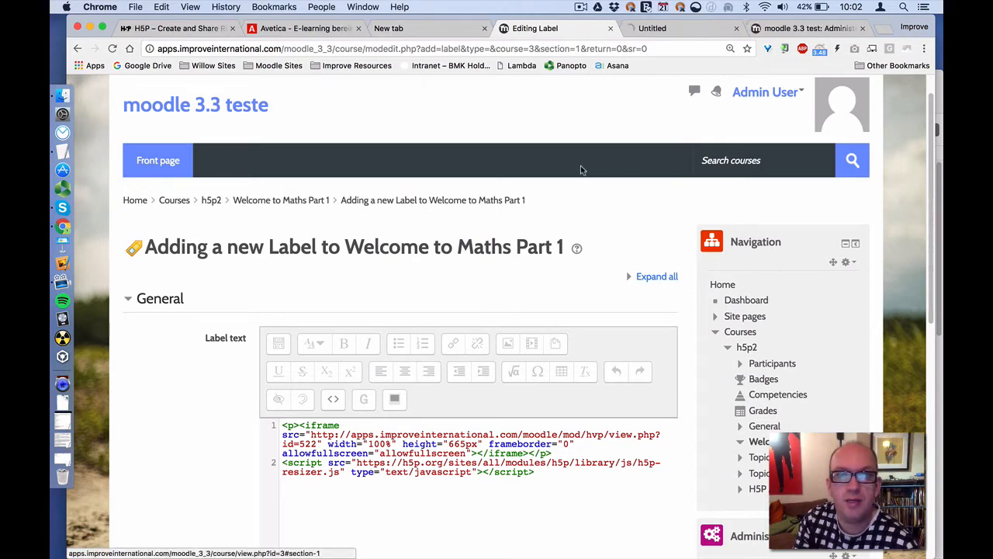
{"action": "left_click", "coordinate": [637, 28]}
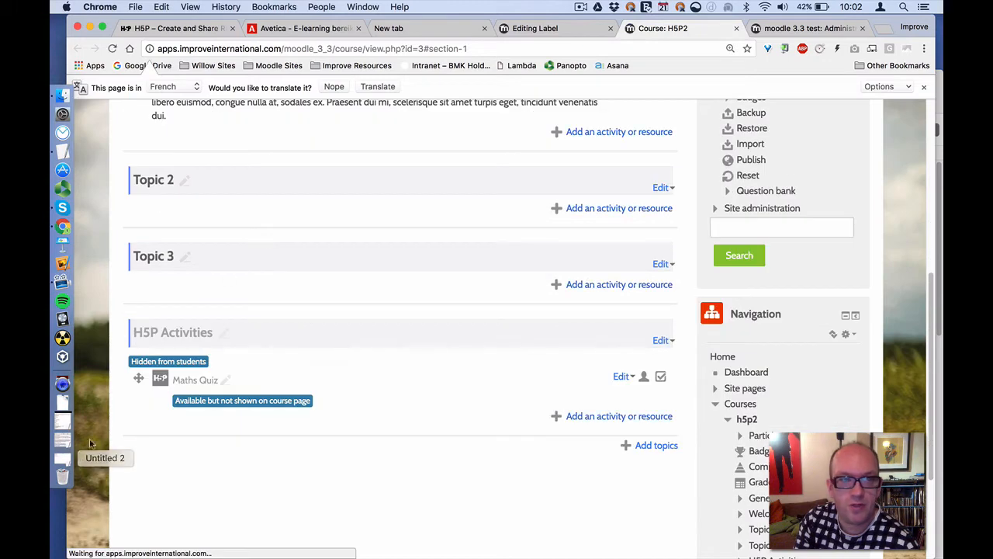
{"action": "right_click", "coordinate": [201, 379]}
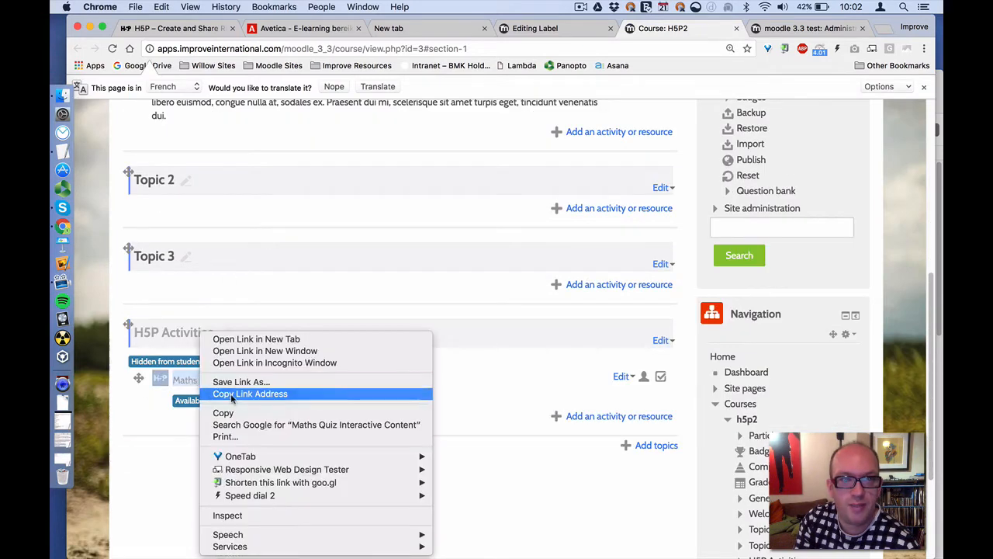
{"action": "left_click", "coordinate": [207, 393]}
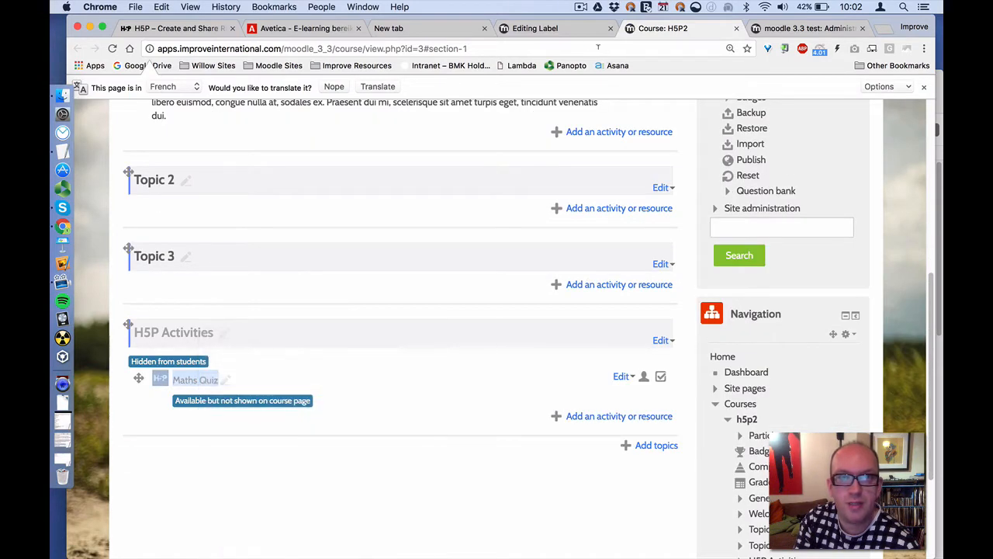
Step: Replace the iframe's src URL in the label's HTML with the copied Maths Quiz link, moodle_3_3/mod/hvp/view.php?id=24
{"action": "left_click", "coordinate": [543, 29]}
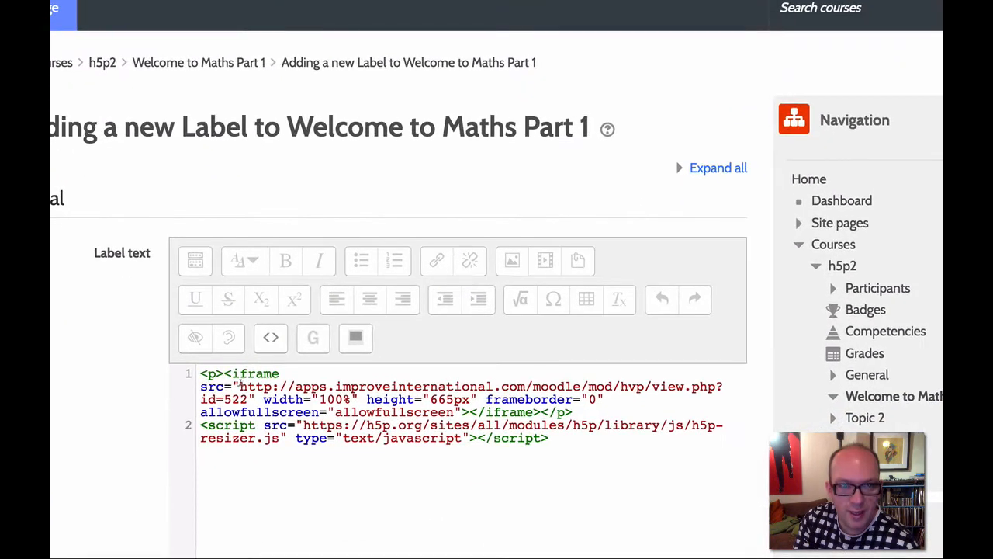
{"action": "left_click_drag", "start_coordinate": [239, 385], "coordinate": [247, 399]}
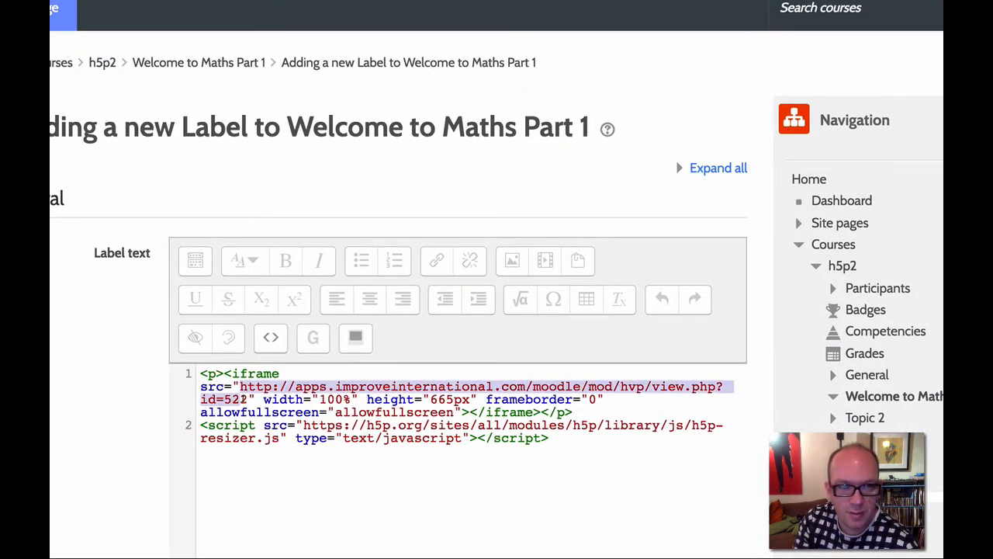
{"action": "key", "text": "ctrl+v"}
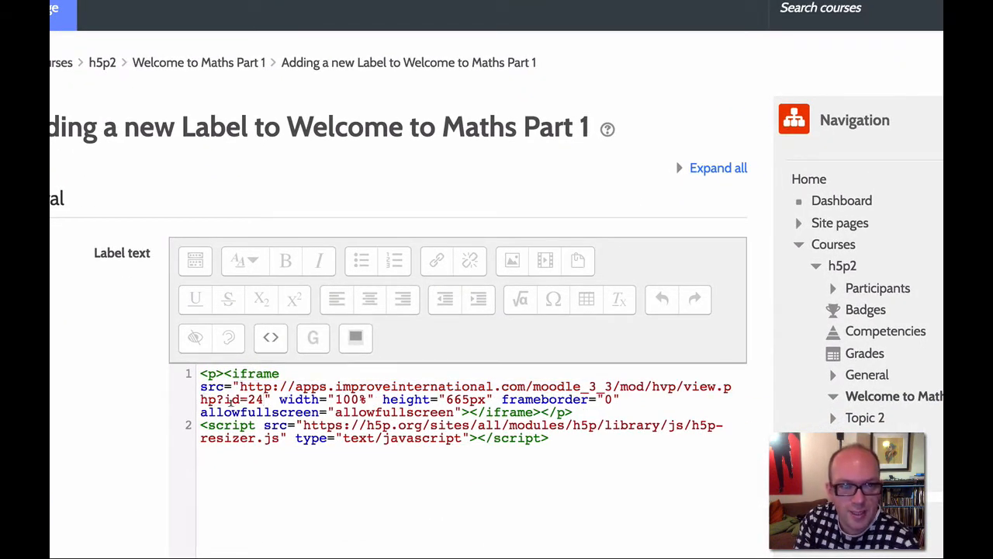
Step: Review the iframe's id, height and resizer script in the label's HTML, and preview the embedded Maths Quiz in the visual editor
{"action": "double_click", "coordinate": [248, 399]}
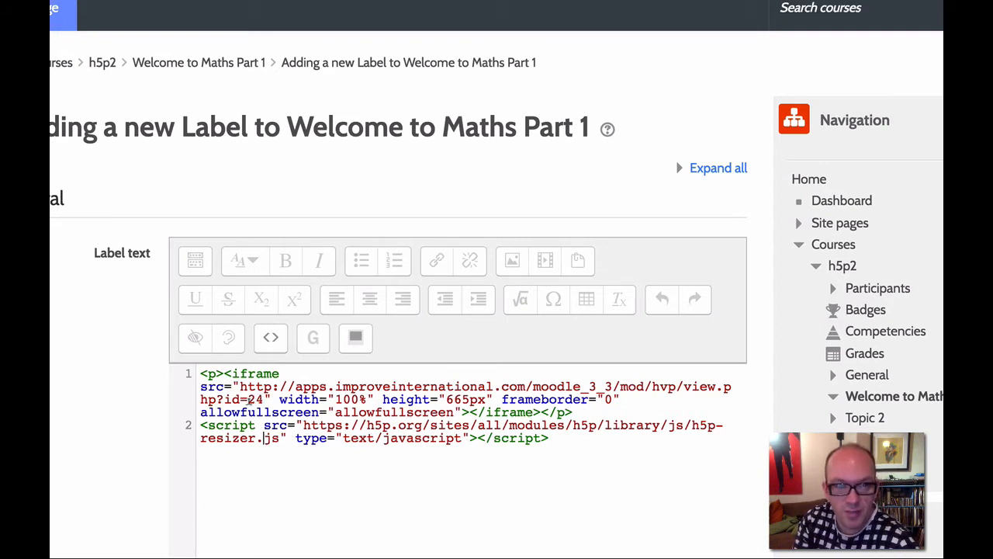
{"action": "left_click", "coordinate": [281, 425]}
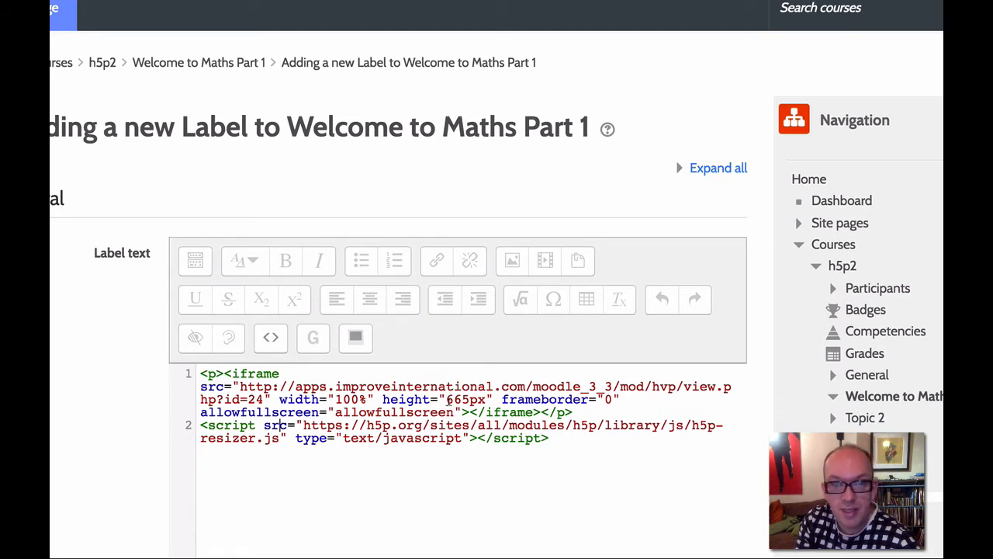
{"action": "left_click_drag", "start_coordinate": [446, 399], "coordinate": [477, 399]}
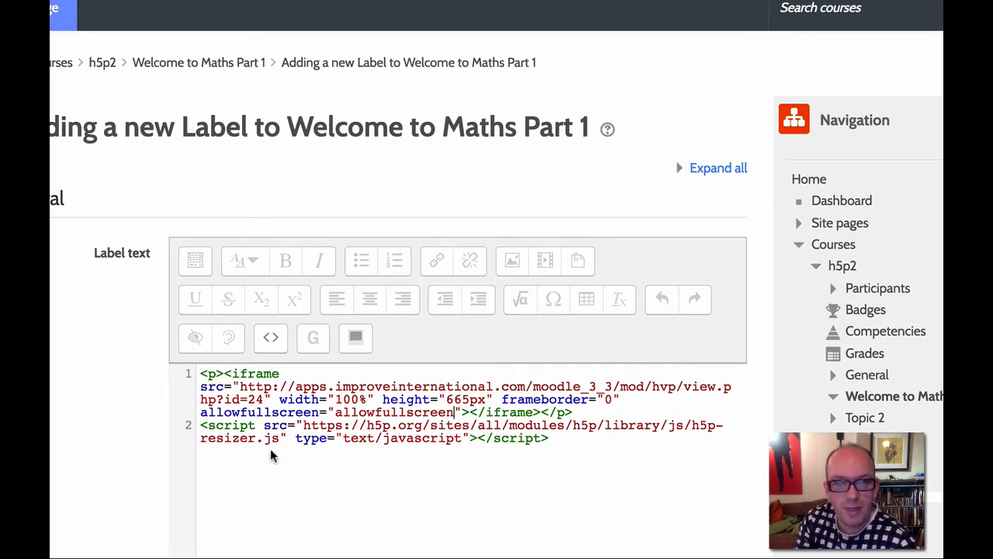
{"action": "left_click_drag", "start_coordinate": [200, 425], "coordinate": [539, 438]}
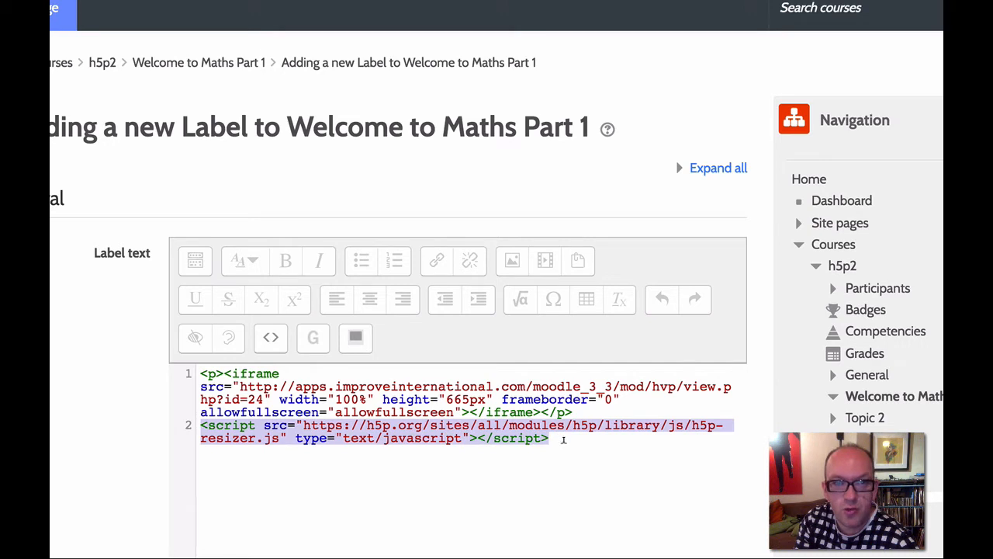
{"action": "left_click", "coordinate": [596, 439]}
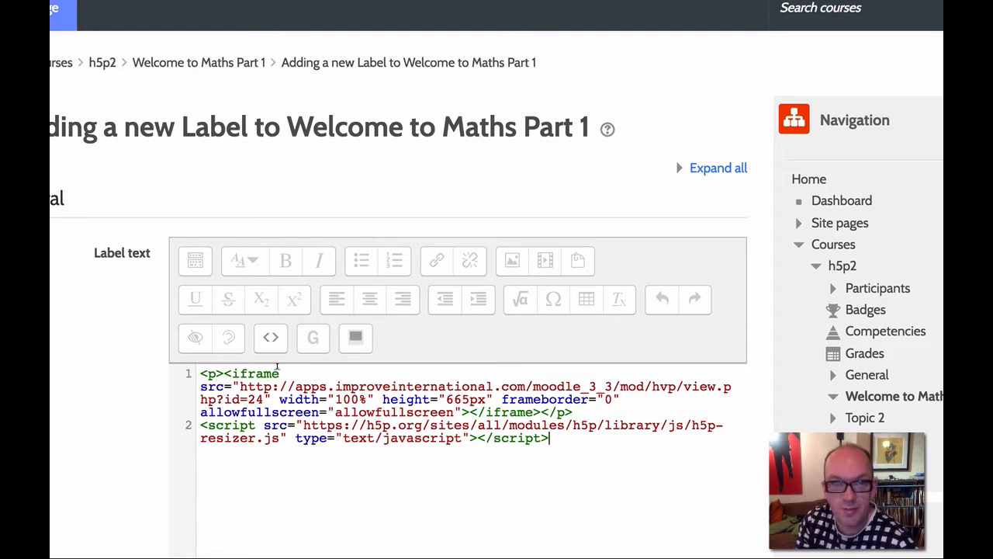
{"action": "left_click", "coordinate": [271, 338]}
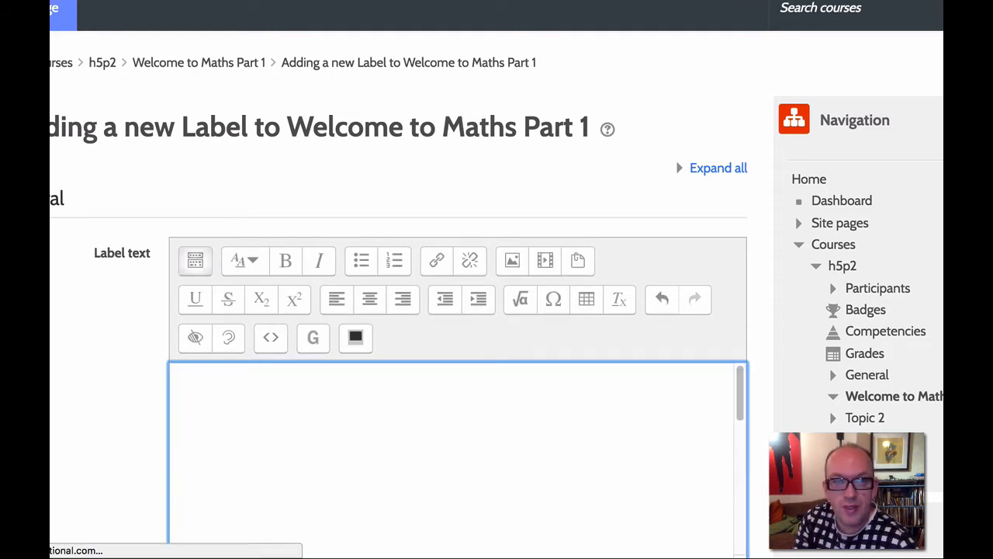
{"action": "scroll", "coordinate": [128, 344], "scroll_direction": "down", "scroll_amount": 2}
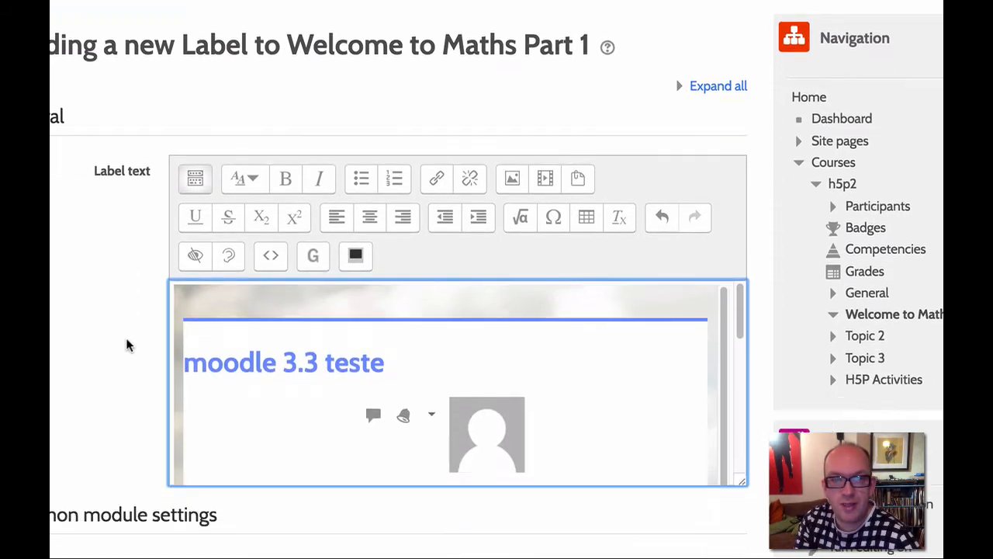
{"action": "scroll", "coordinate": [313, 372], "scroll_direction": "down", "scroll_amount": 5}
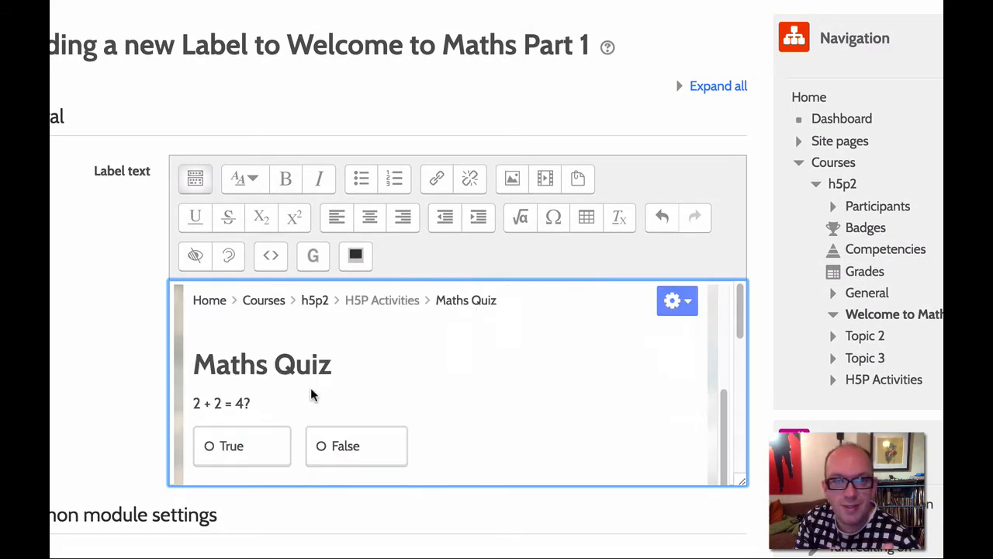
{"action": "scroll", "coordinate": [266, 404], "scroll_direction": "down", "scroll_amount": 2}
{"action": "scroll", "coordinate": [264, 405], "scroll_direction": "up", "scroll_amount": 5}
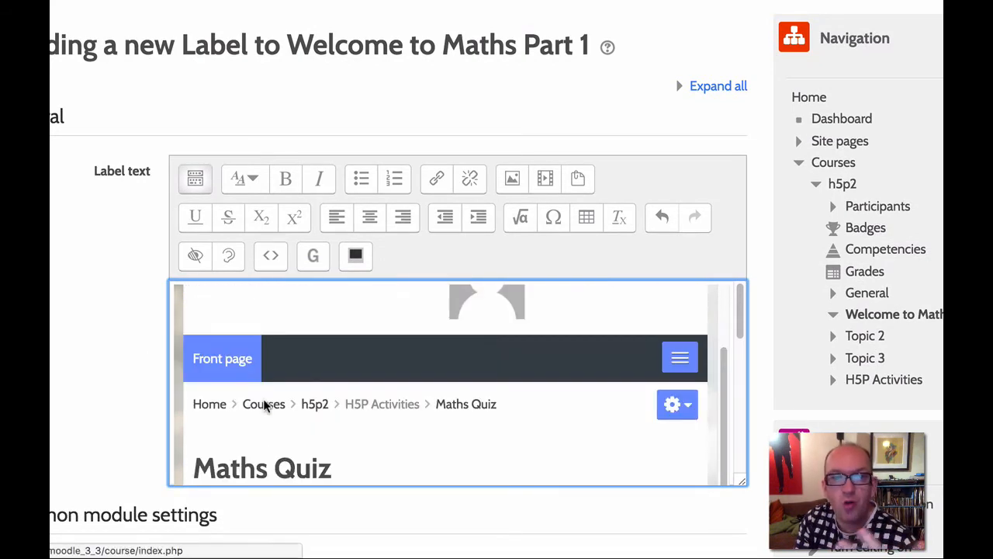
{"action": "scroll", "coordinate": [264, 404], "scroll_direction": "up", "scroll_amount": 3}
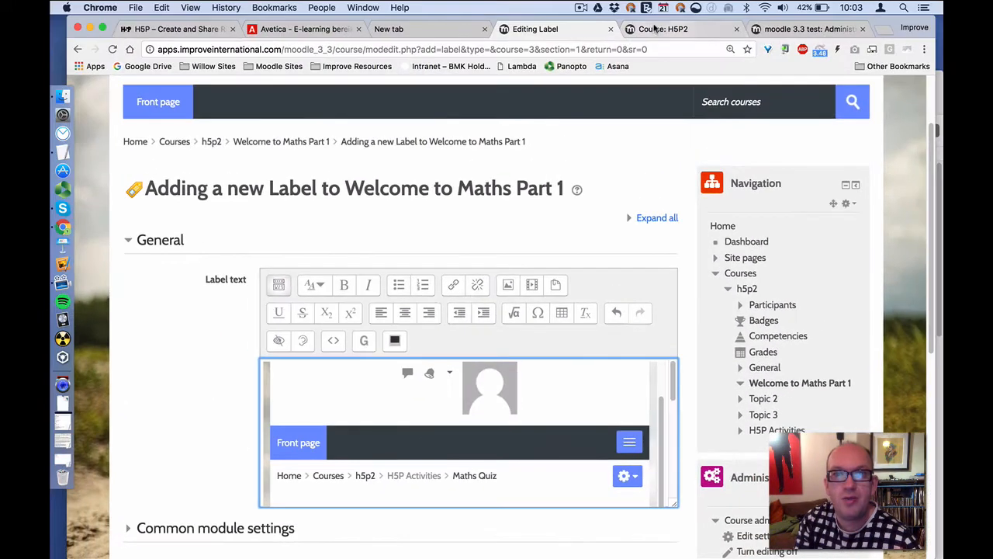
Step: Paste the H5P CSS into the Lambda theme's Custom CSS setting (theme_lambda | customcss) and save the changes
{"action": "left_click", "coordinate": [654, 29]}
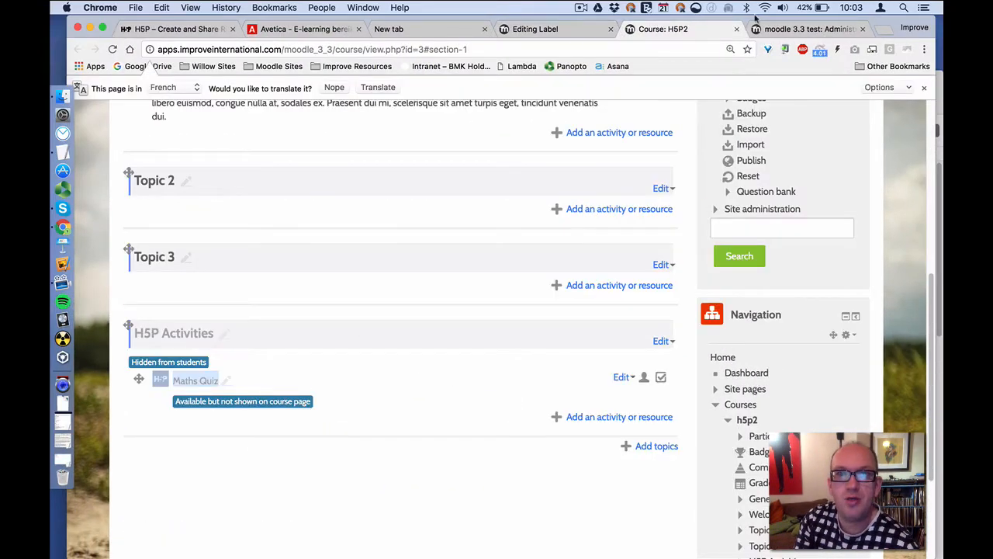
{"action": "left_click", "coordinate": [776, 29]}
{"action": "scroll", "coordinate": [158, 421], "scroll_direction": "down", "scroll_amount": 5}
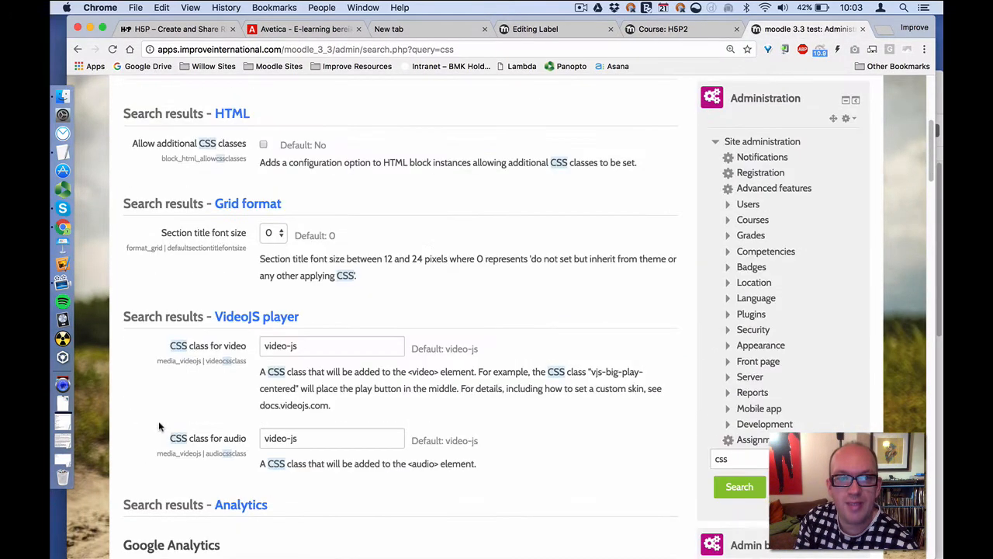
{"action": "scroll", "coordinate": [158, 421], "scroll_direction": "down", "scroll_amount": 5}
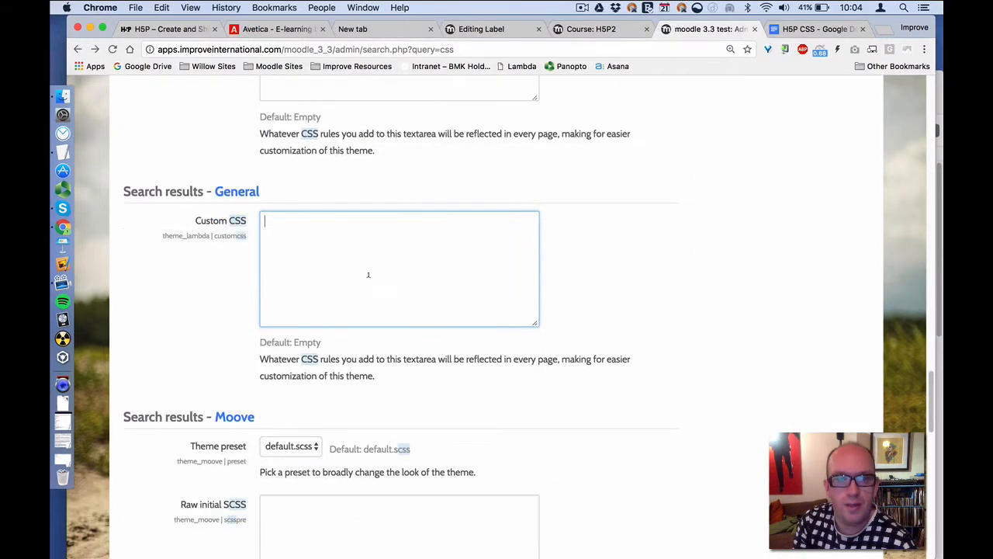
{"action": "key", "text": "super+v"}
{"action": "scroll", "coordinate": [315, 302], "scroll_direction": "down", "scroll_amount": 15}
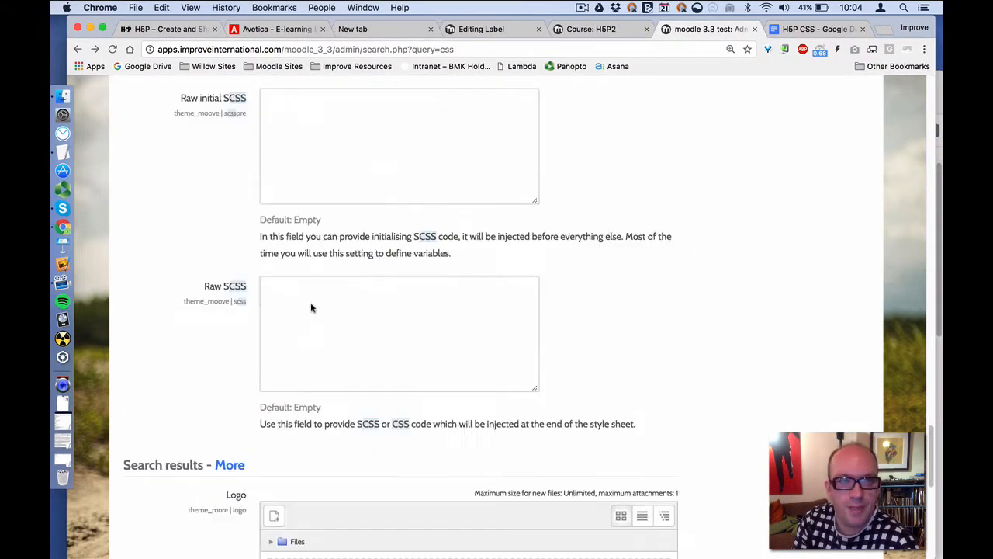
{"action": "left_click", "coordinate": [376, 449]}
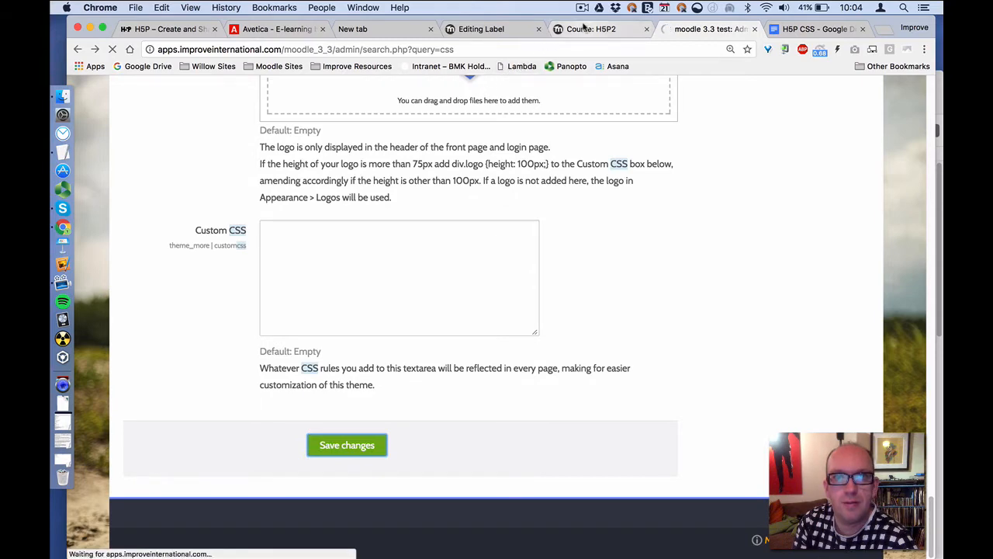
Step: Reload the embedded quiz preview in the label editor by switching to HTML source and back, and examine its layout
{"action": "left_click", "coordinate": [583, 28]}
{"action": "left_click", "coordinate": [482, 33]}
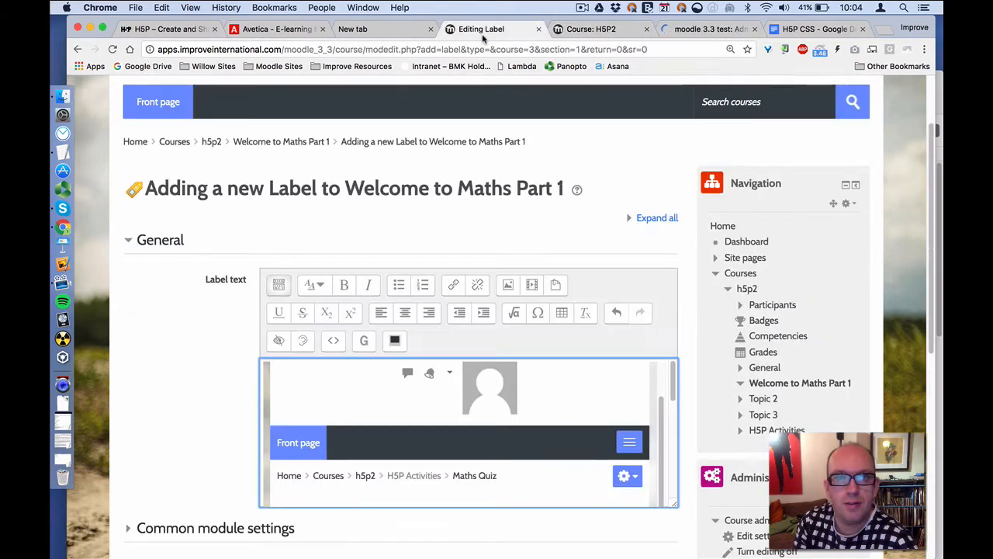
{"action": "left_click", "coordinate": [330, 343]}
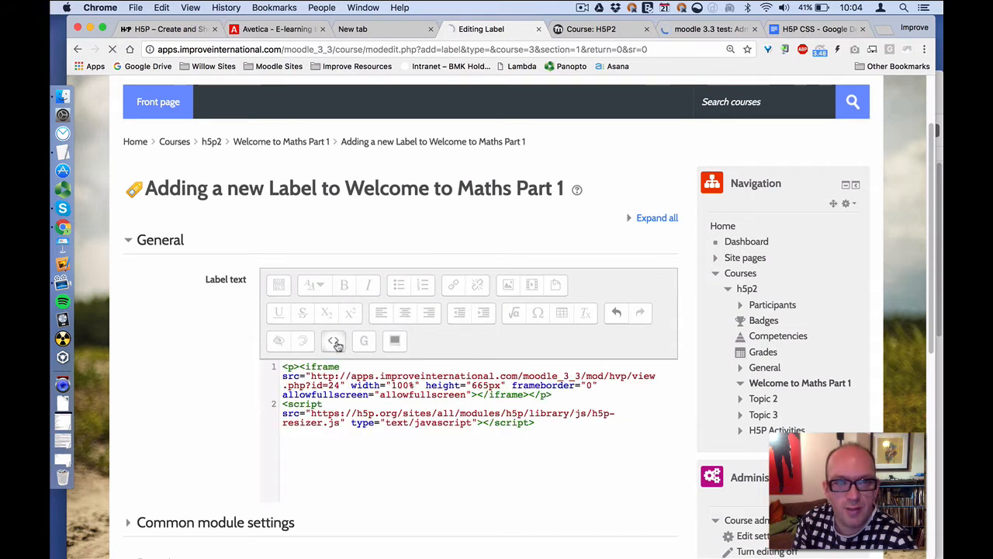
{"action": "left_click", "coordinate": [334, 342]}
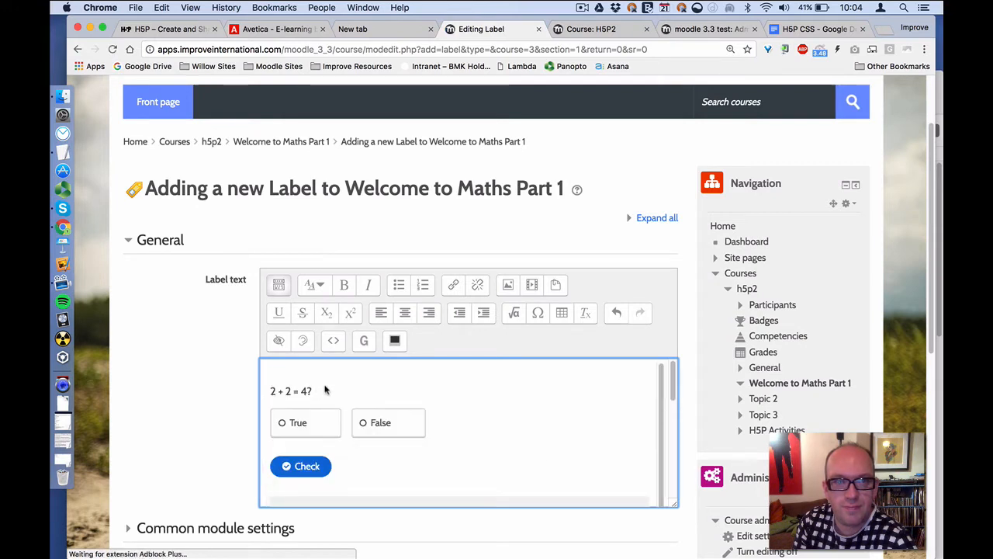
{"action": "scroll", "coordinate": [410, 419], "scroll_direction": "down", "scroll_amount": 1}
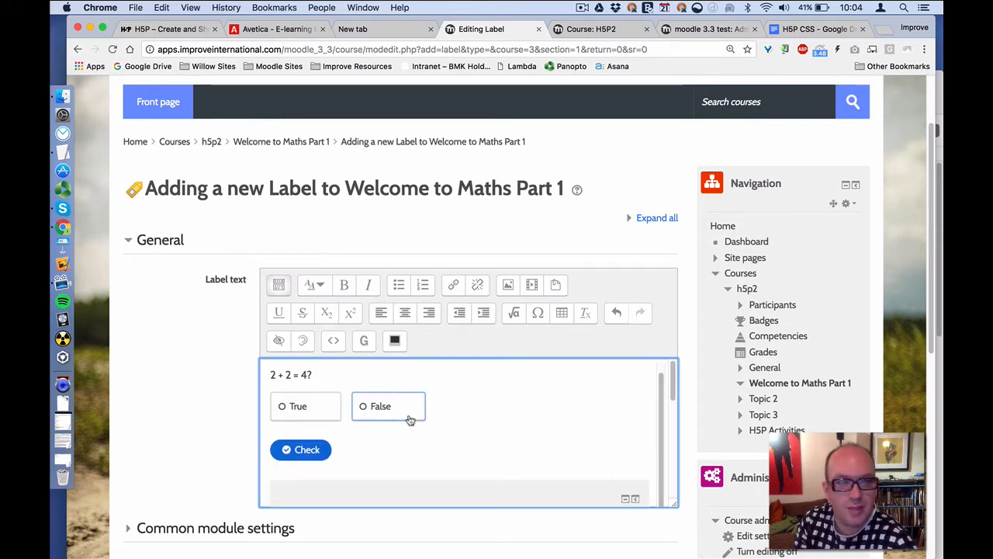
{"action": "scroll", "coordinate": [403, 428], "scroll_direction": "down", "scroll_amount": 3}
{"action": "scroll", "coordinate": [401, 430], "scroll_direction": "up", "scroll_amount": 3}
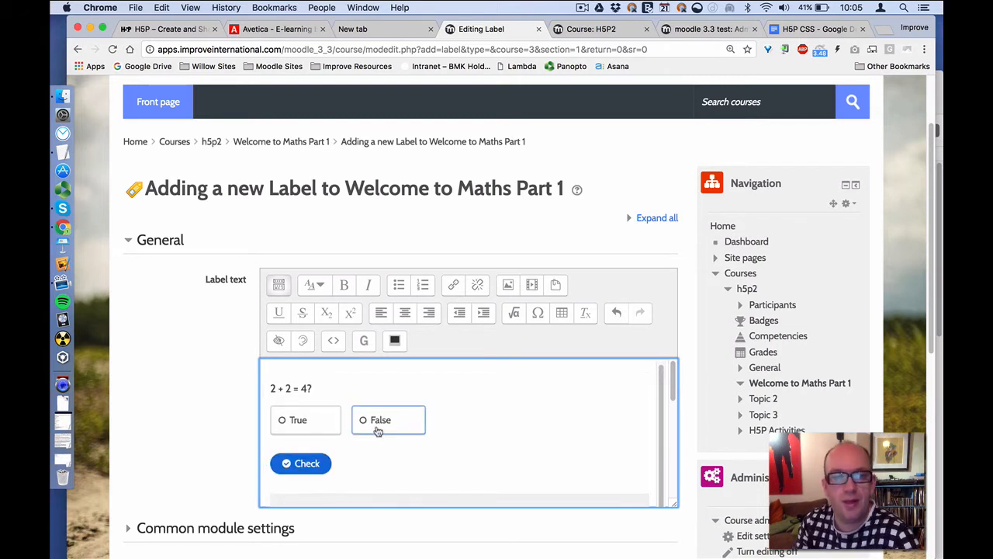
{"action": "scroll", "coordinate": [407, 421], "scroll_direction": "down", "scroll_amount": 1}
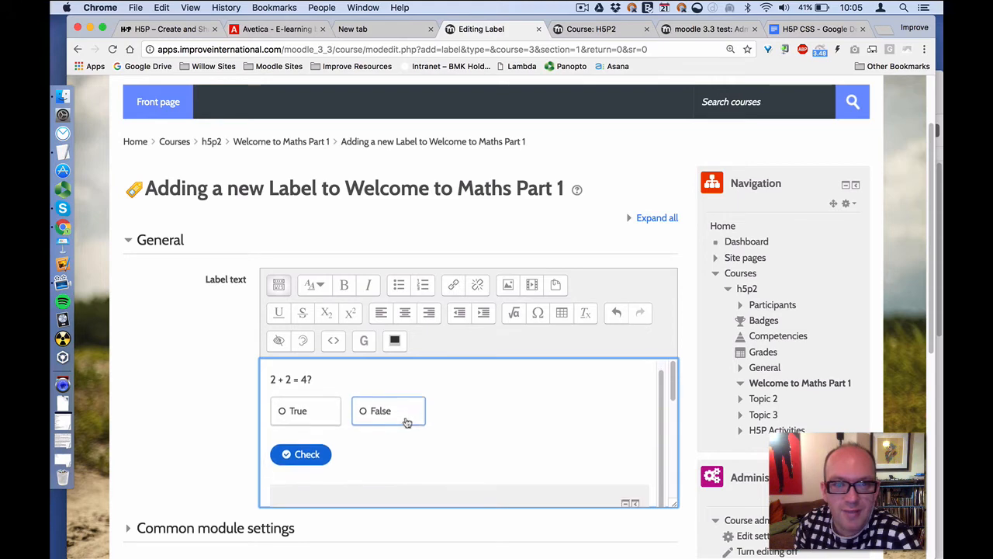
{"action": "scroll", "coordinate": [406, 421], "scroll_direction": "down", "scroll_amount": 10}
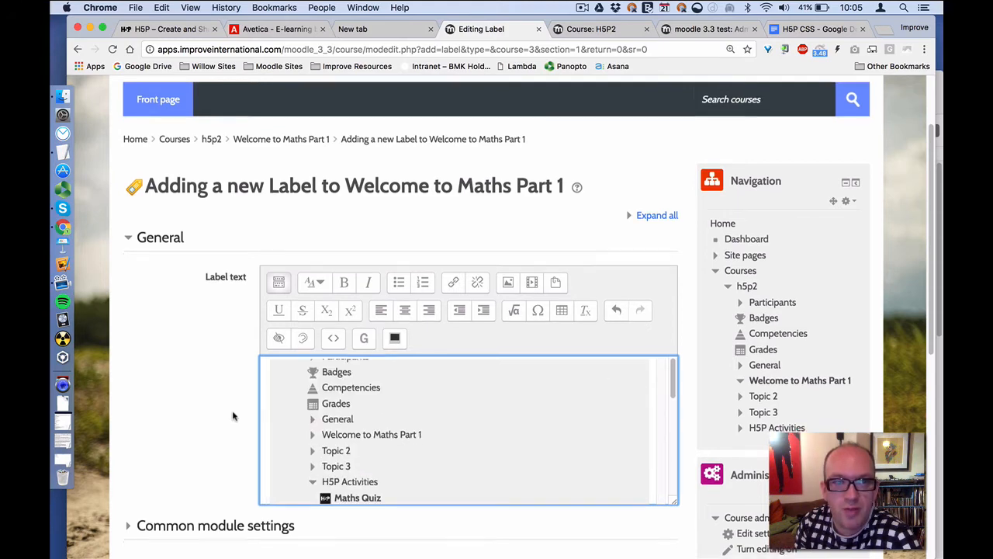
Step: Set the label's completion tracking to "Do not indicate activity completion", save it, and review the embedded quiz on the course page
{"action": "scroll", "coordinate": [233, 417], "scroll_direction": "down", "scroll_amount": 10}
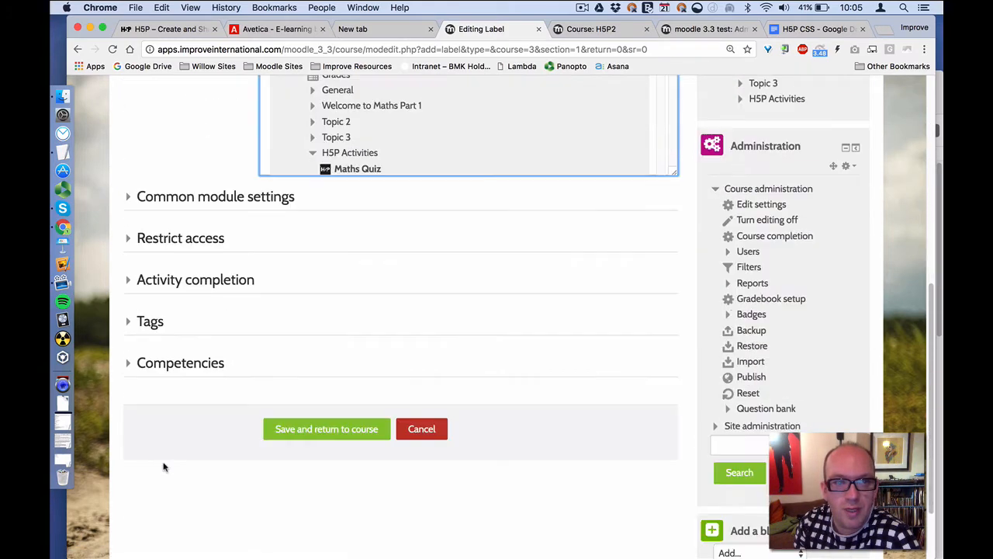
{"action": "left_click", "coordinate": [214, 280]}
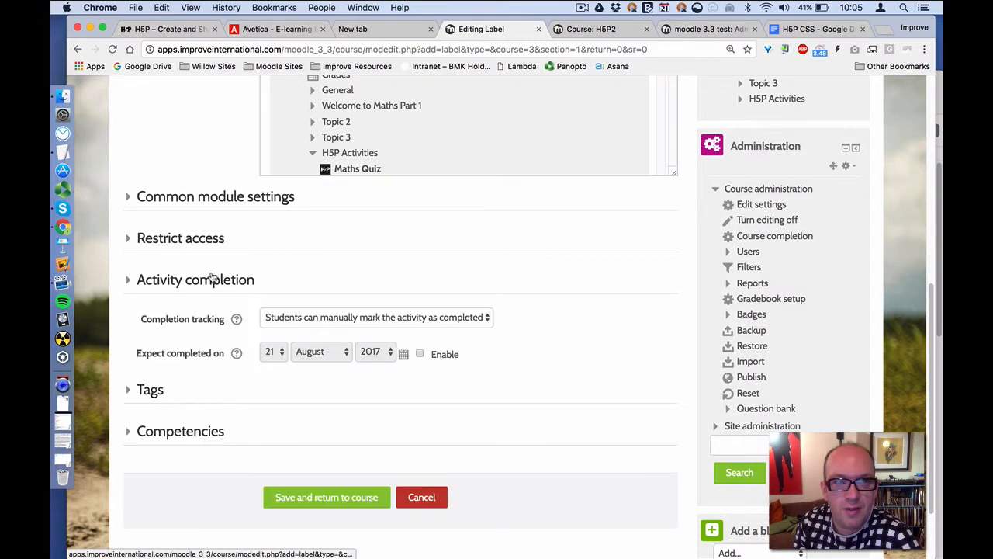
{"action": "left_click", "coordinate": [320, 316]}
{"action": "left_click", "coordinate": [371, 303]}
{"action": "scroll", "coordinate": [375, 288], "scroll_direction": "up", "scroll_amount": 5}
{"action": "scroll", "coordinate": [375, 291], "scroll_direction": "down", "scroll_amount": 7}
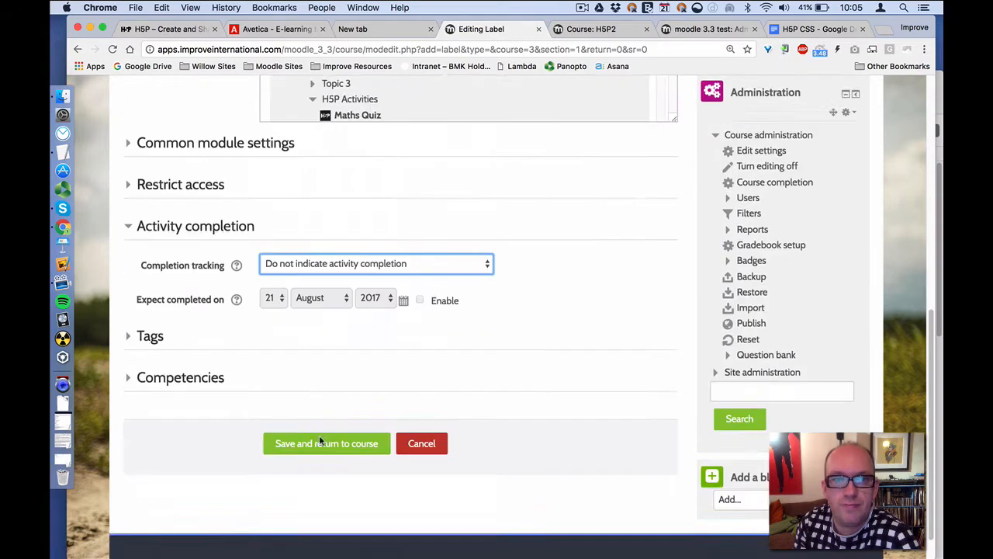
{"action": "scroll", "coordinate": [319, 439], "scroll_direction": "down", "scroll_amount": 1}
{"action": "left_click", "coordinate": [327, 408]}
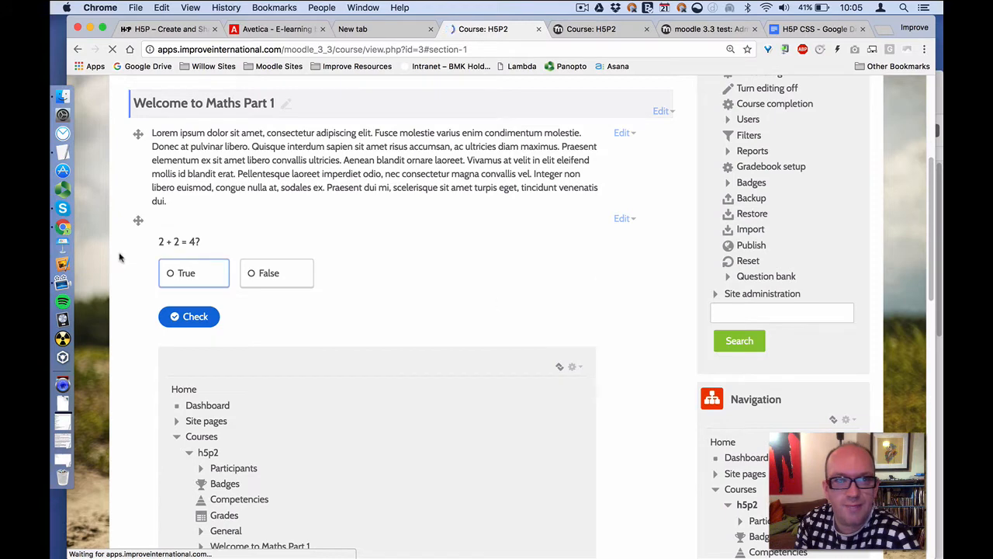
{"action": "scroll", "coordinate": [235, 419], "scroll_direction": "down", "scroll_amount": 2}
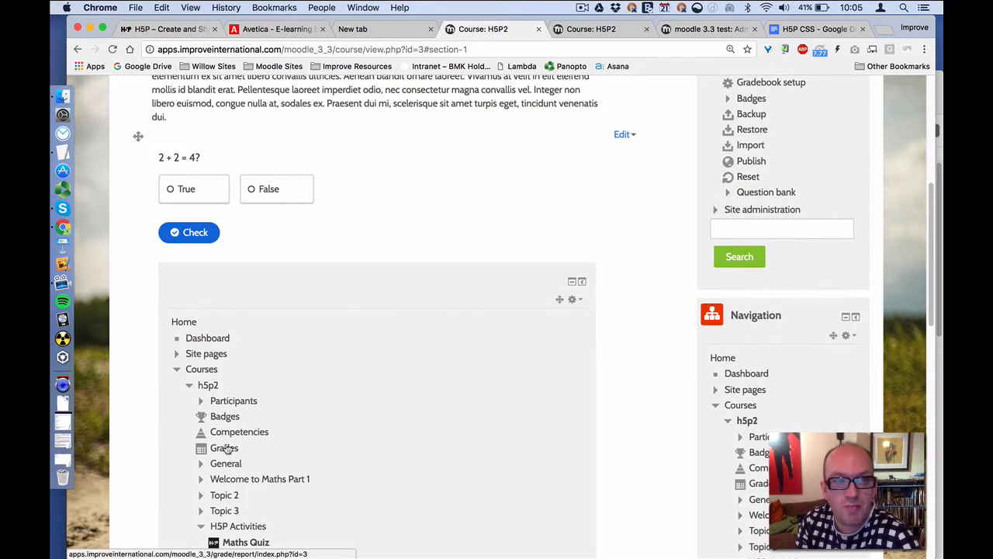
{"action": "scroll", "coordinate": [136, 447], "scroll_direction": "down", "scroll_amount": 3}
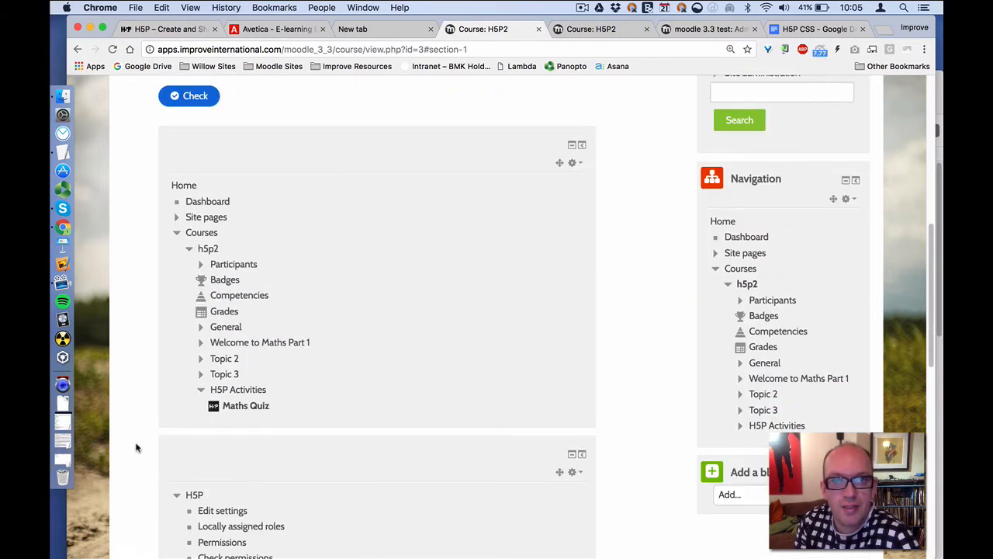
Step: Set the Navigation block's visibility on the Maths Quiz page to No and save the block settings
{"action": "scroll", "coordinate": [305, 341], "scroll_direction": "up", "scroll_amount": 1}
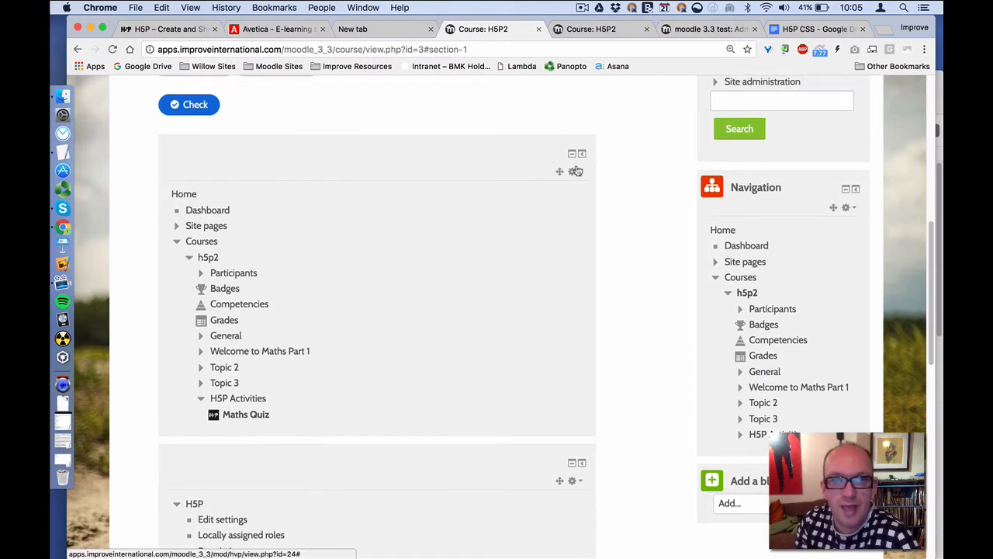
{"action": "scroll", "coordinate": [259, 375], "scroll_direction": "down", "scroll_amount": 10}
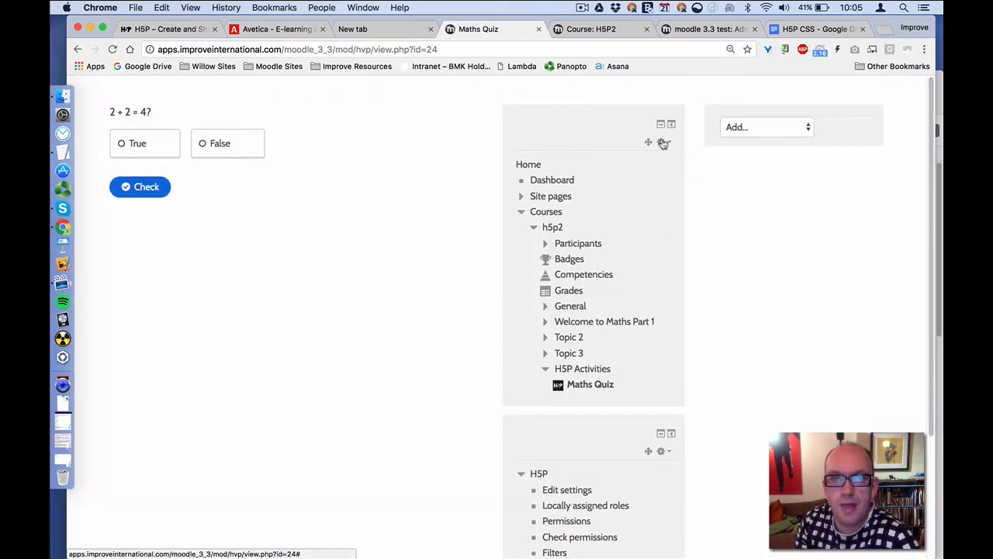
{"action": "left_click", "coordinate": [664, 142]}
{"action": "left_click", "coordinate": [605, 163]}
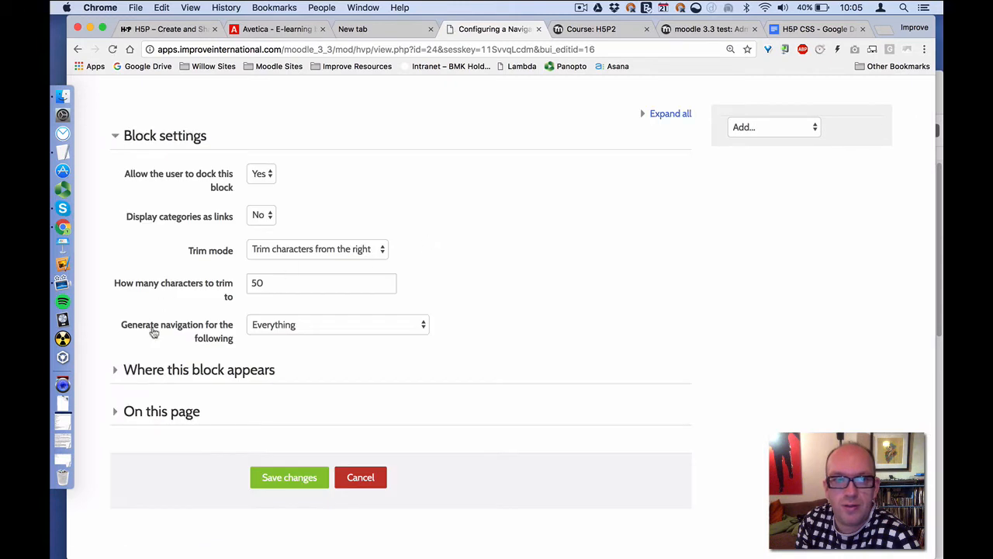
{"action": "left_click", "coordinate": [172, 414]}
{"action": "left_click", "coordinate": [259, 448]}
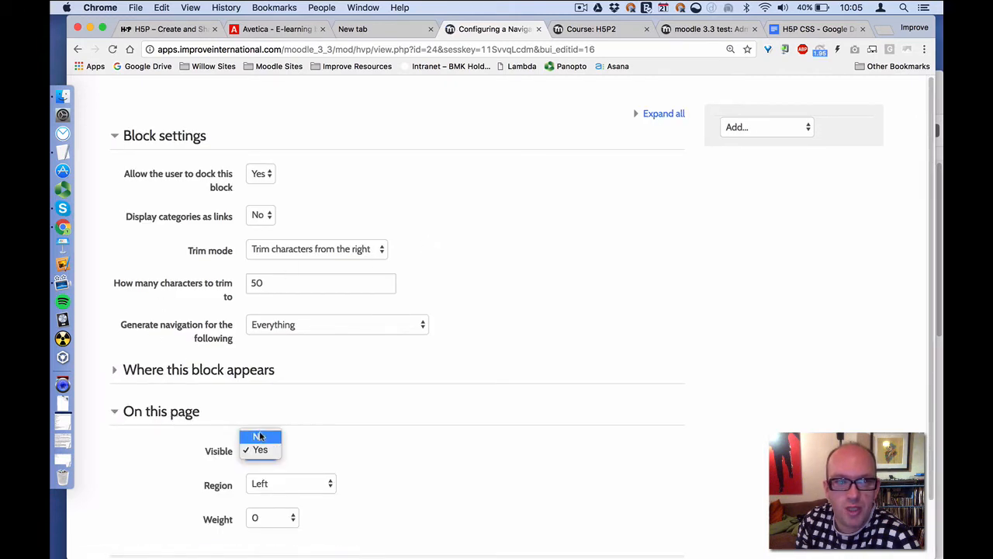
{"action": "left_click", "coordinate": [258, 432]}
{"action": "scroll", "coordinate": [256, 433], "scroll_direction": "down", "scroll_amount": 2}
{"action": "left_click", "coordinate": [291, 510]}
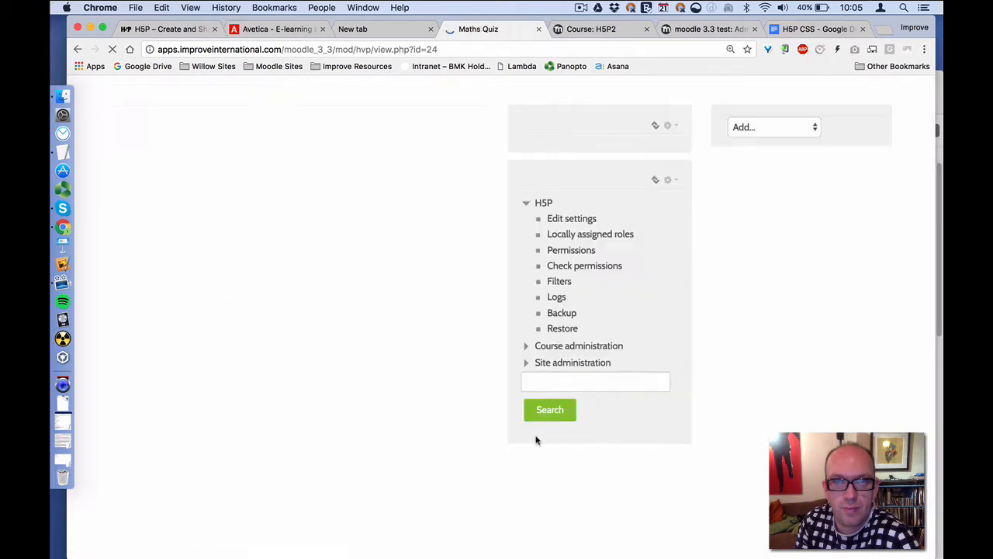
Step: Set the Administration block's visibility on the Maths Quiz page to No and save the block settings
{"action": "left_click", "coordinate": [675, 213]}
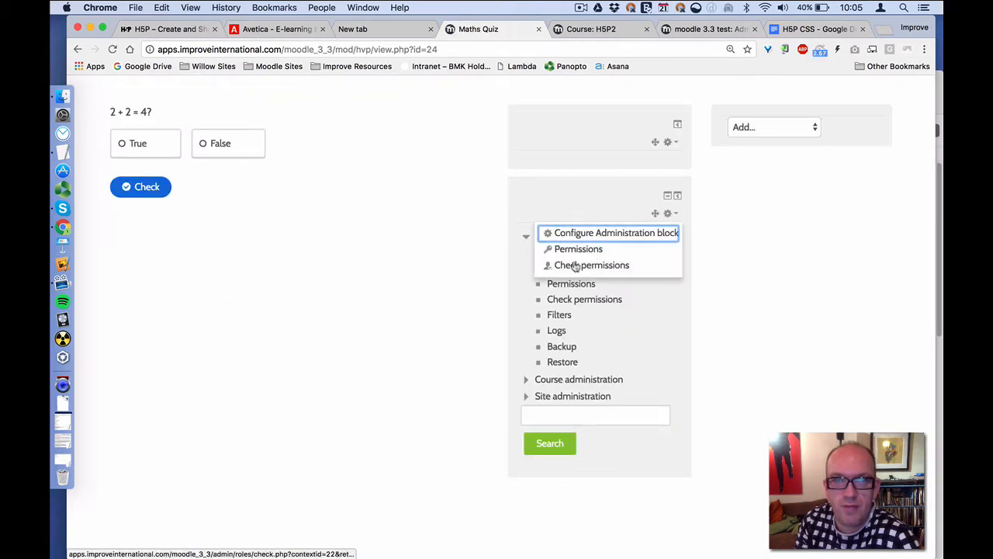
{"action": "left_click", "coordinate": [585, 234]}
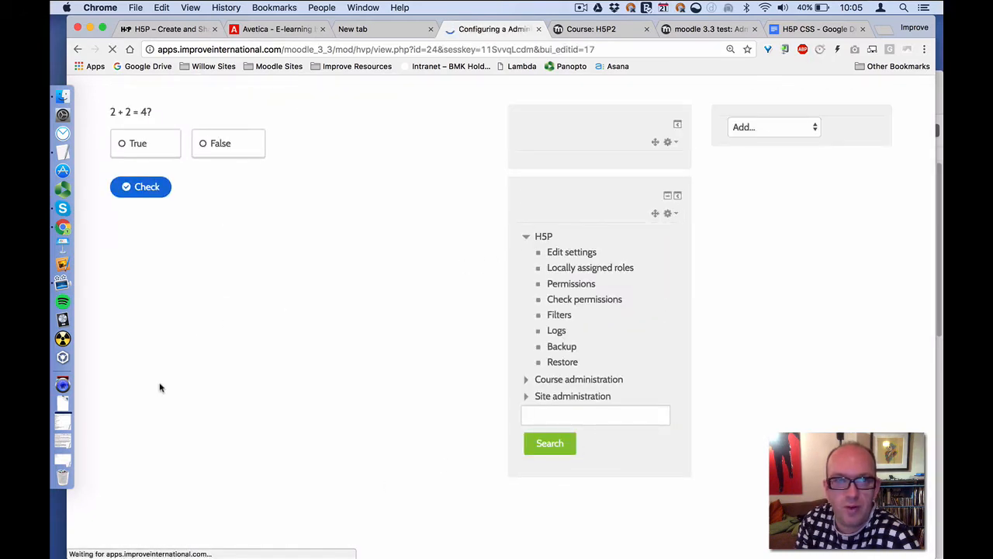
{"action": "left_click", "coordinate": [181, 263]}
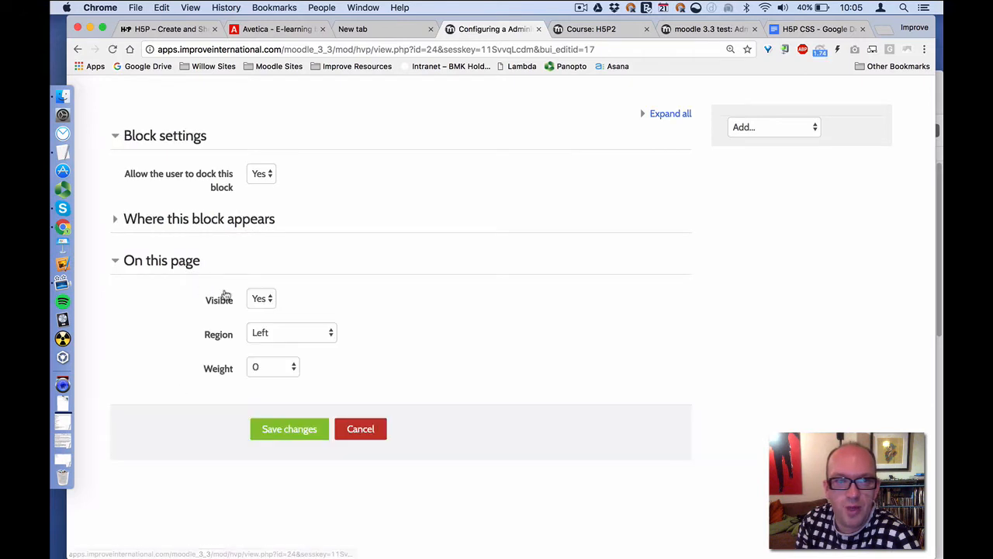
{"action": "left_click", "coordinate": [262, 299]}
{"action": "left_click", "coordinate": [262, 290]}
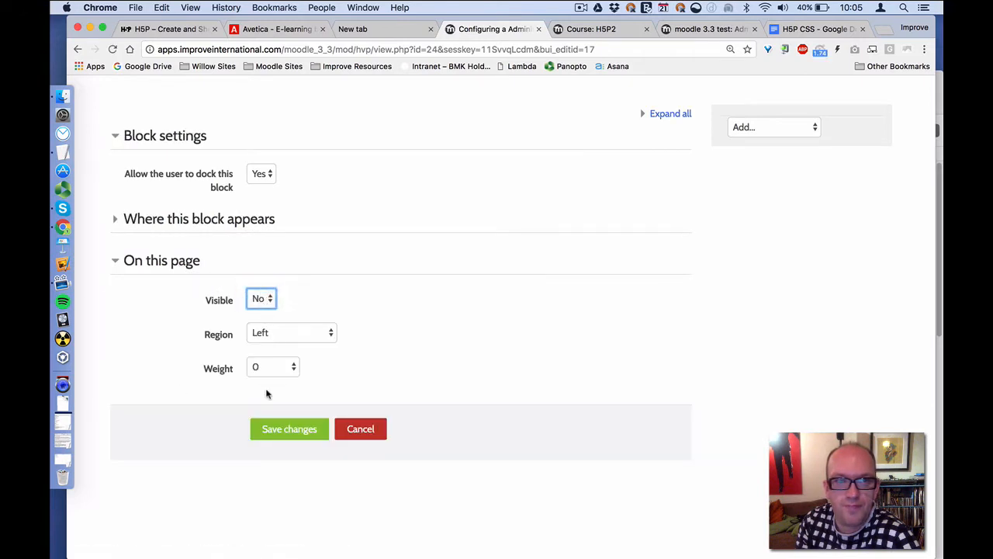
{"action": "left_click", "coordinate": [269, 419]}
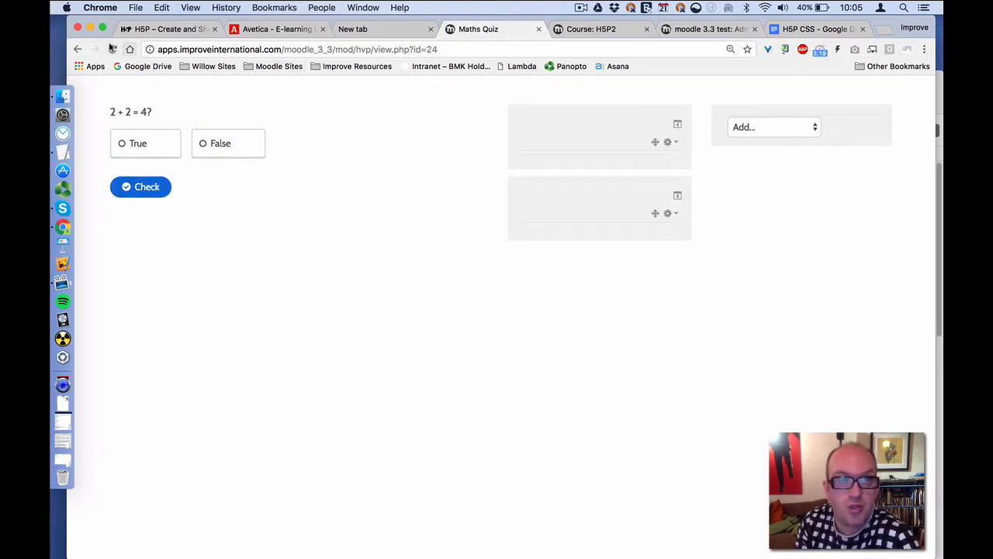
Step: Return to the H5P2 course page and test the embedded quiz by answering True to 2 + 2 = 4 and checking it
{"action": "right_click", "coordinate": [76, 50]}
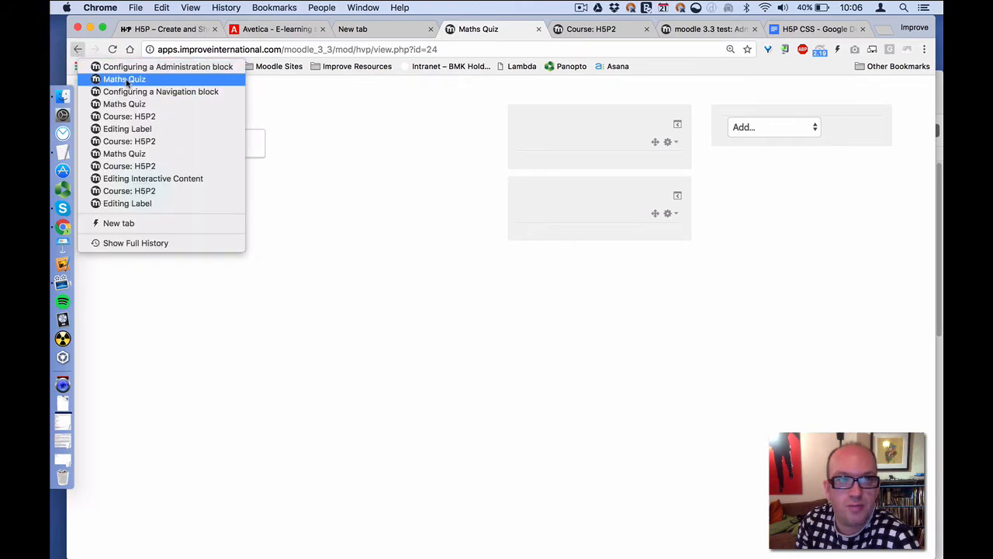
{"action": "left_click", "coordinate": [126, 117]}
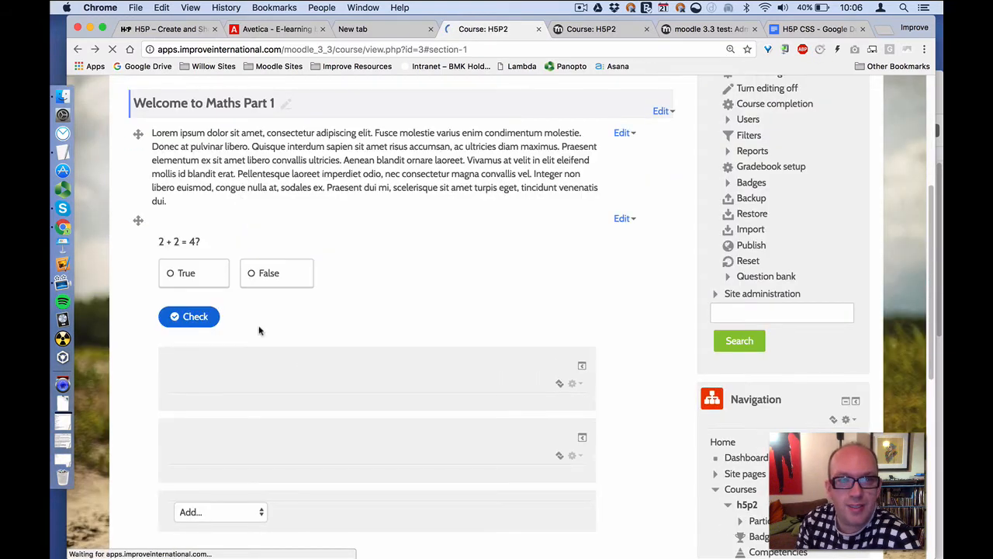
{"action": "scroll", "coordinate": [215, 342], "scroll_direction": "up", "scroll_amount": 10}
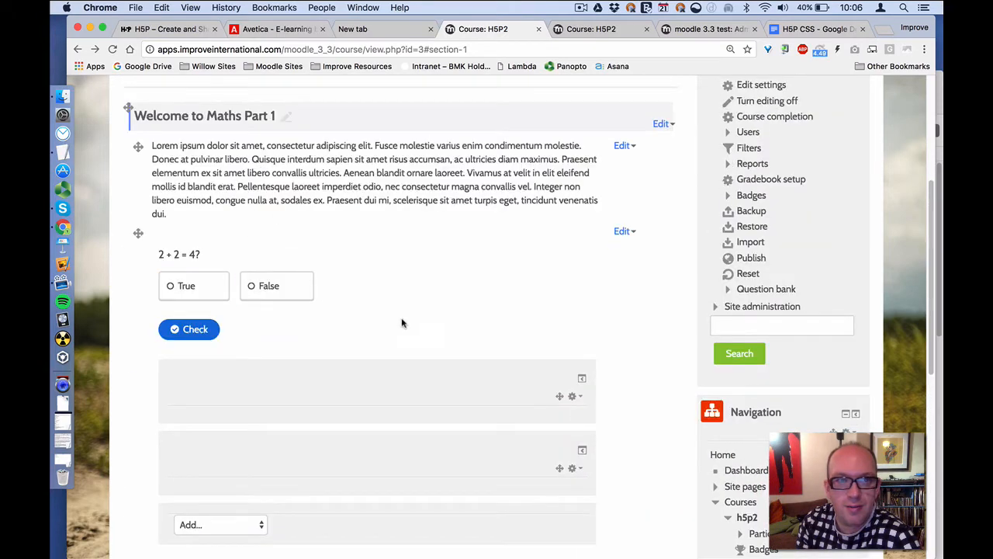
{"action": "left_click", "coordinate": [203, 285]}
{"action": "left_click", "coordinate": [194, 330]}
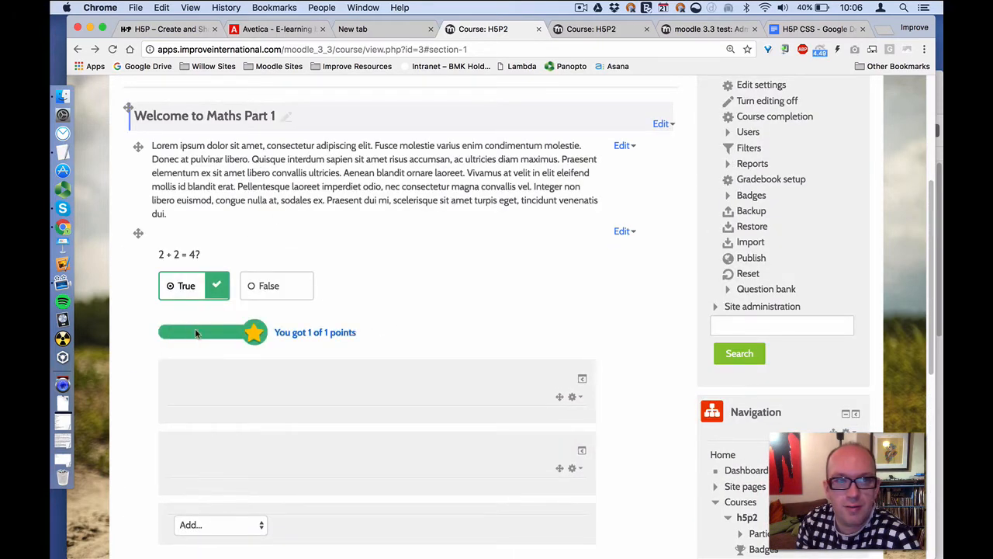
Step: Turn course editing off and review how the embedded quiz displays beneath the introductory text
{"action": "scroll", "coordinate": [730, 259], "scroll_direction": "up", "scroll_amount": 4}
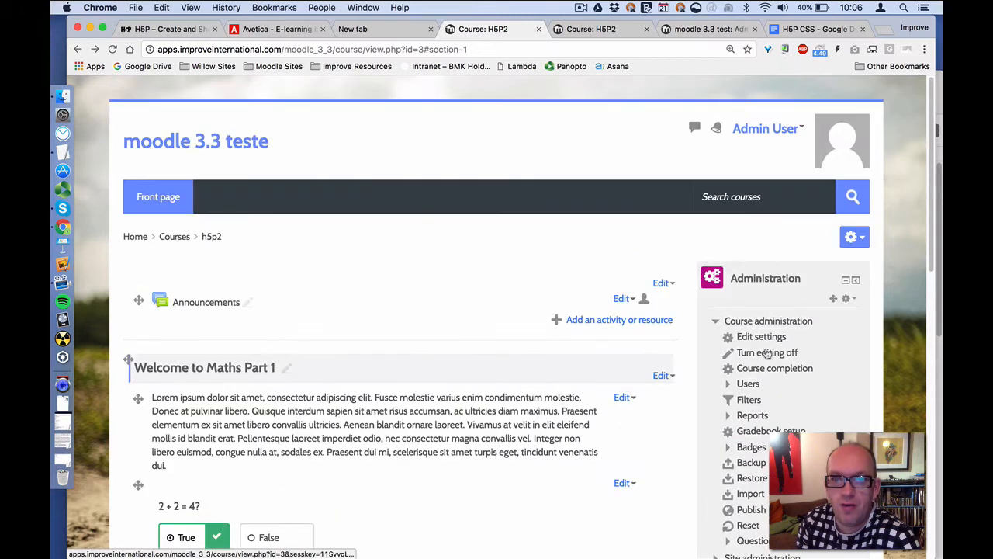
{"action": "left_click", "coordinate": [765, 352]}
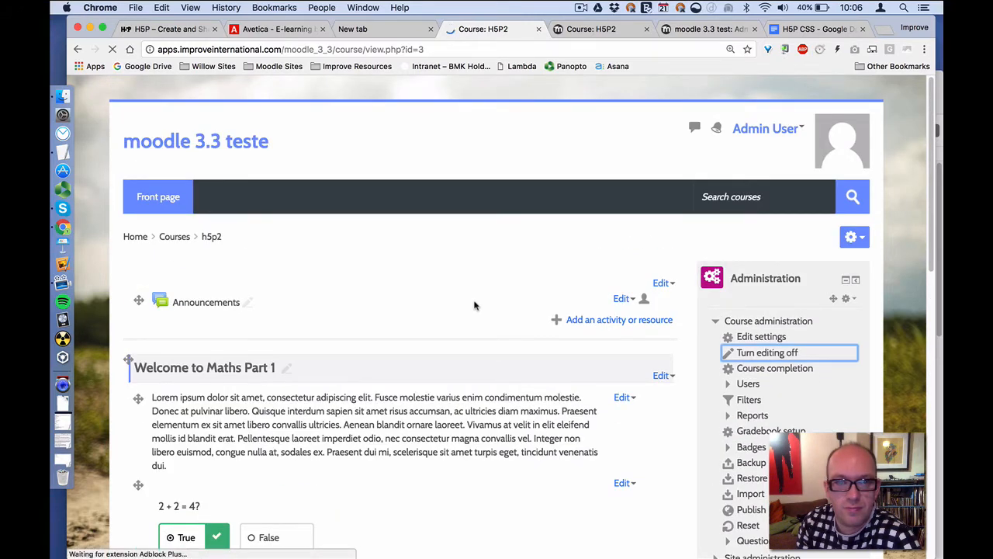
{"action": "scroll", "coordinate": [474, 303], "scroll_direction": "down", "scroll_amount": 5}
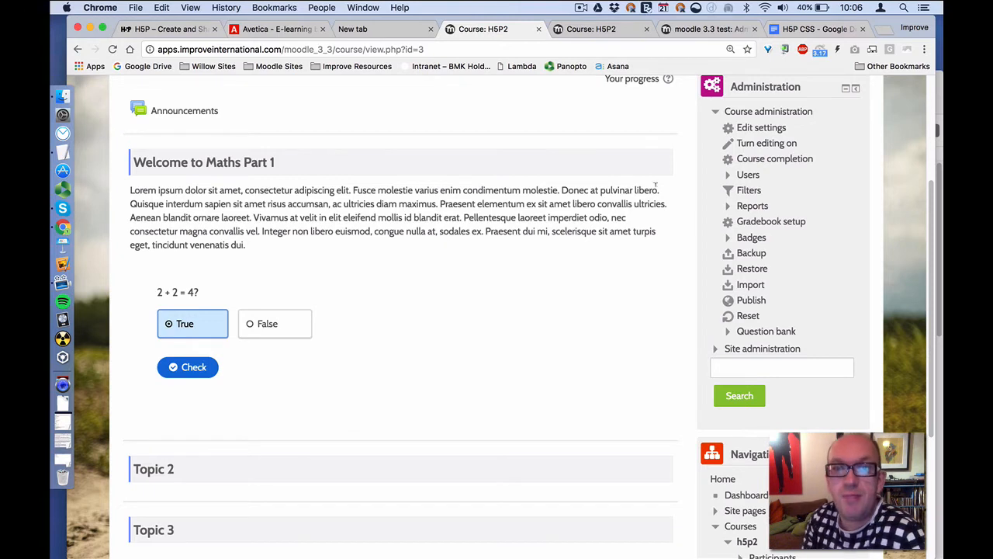
Step: With course editing turned on, duplicate the lorem ipsum label and move the quiz label between the two text labels
{"action": "left_click", "coordinate": [766, 145]}
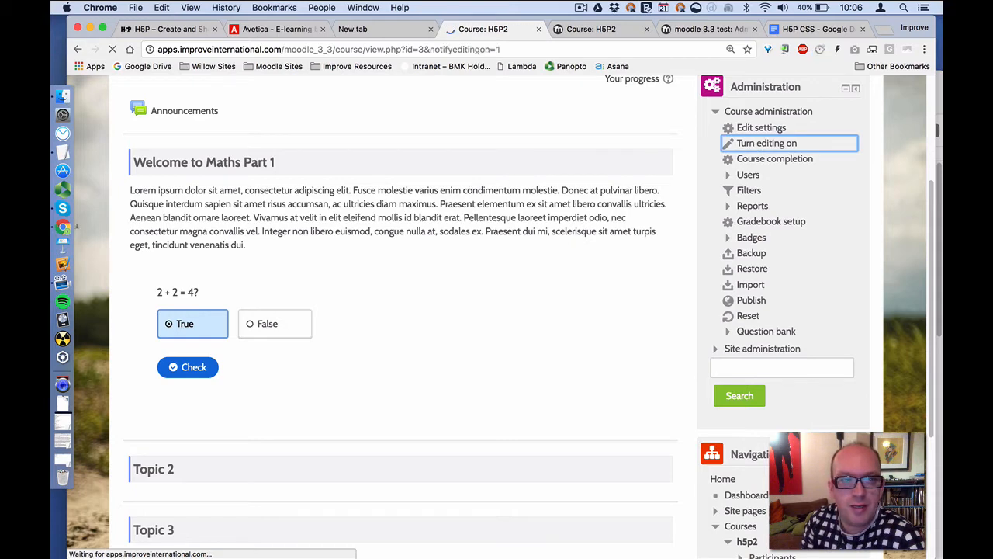
{"action": "scroll", "coordinate": [448, 290], "scroll_direction": "down", "scroll_amount": 3}
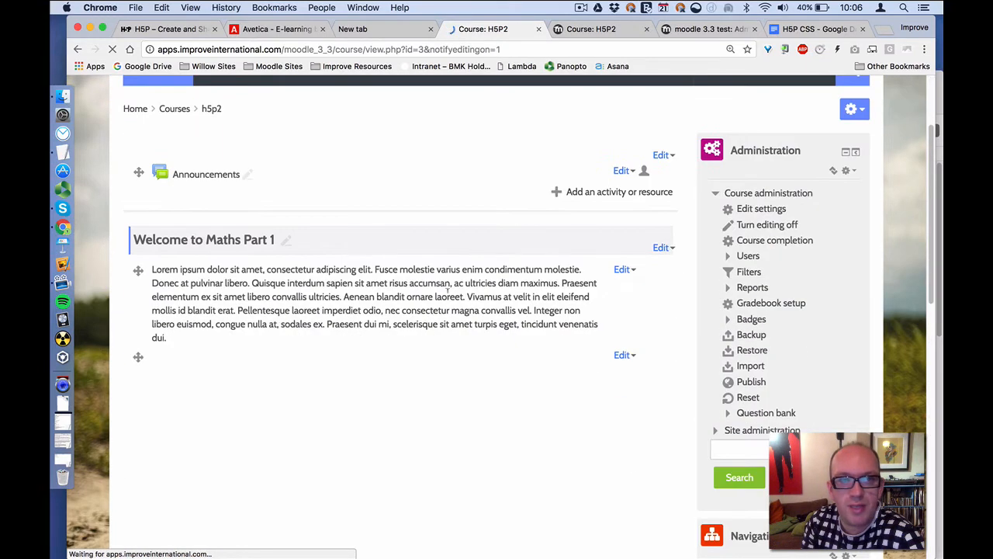
{"action": "left_click", "coordinate": [625, 270]}
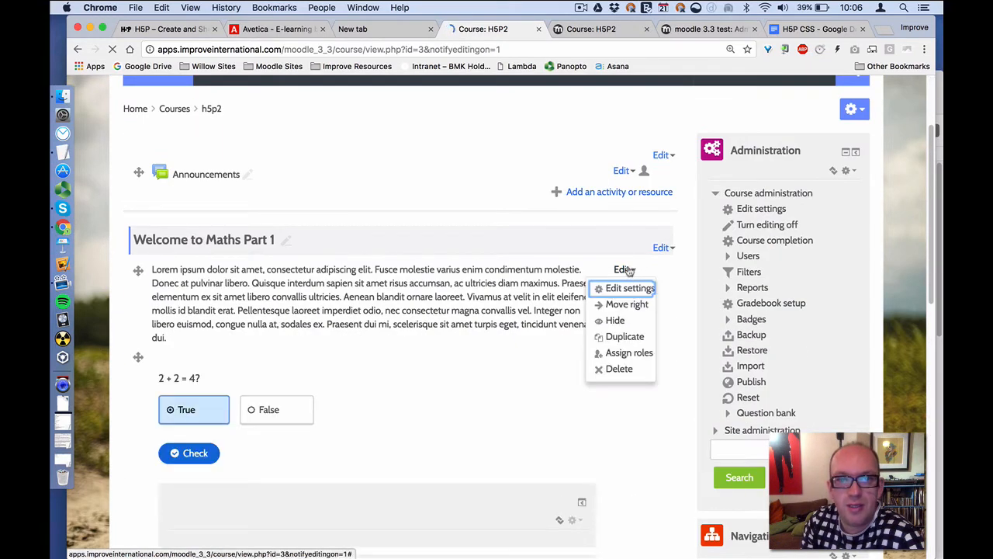
{"action": "left_click", "coordinate": [625, 336]}
{"action": "scroll", "coordinate": [128, 251], "scroll_direction": "down", "scroll_amount": 5}
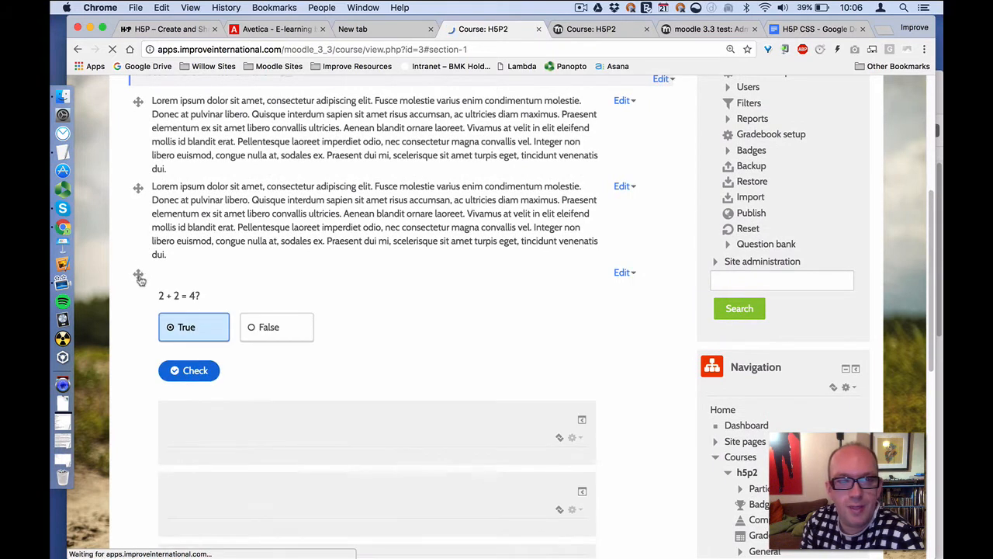
{"action": "left_click_drag", "start_coordinate": [140, 279], "coordinate": [179, 226]}
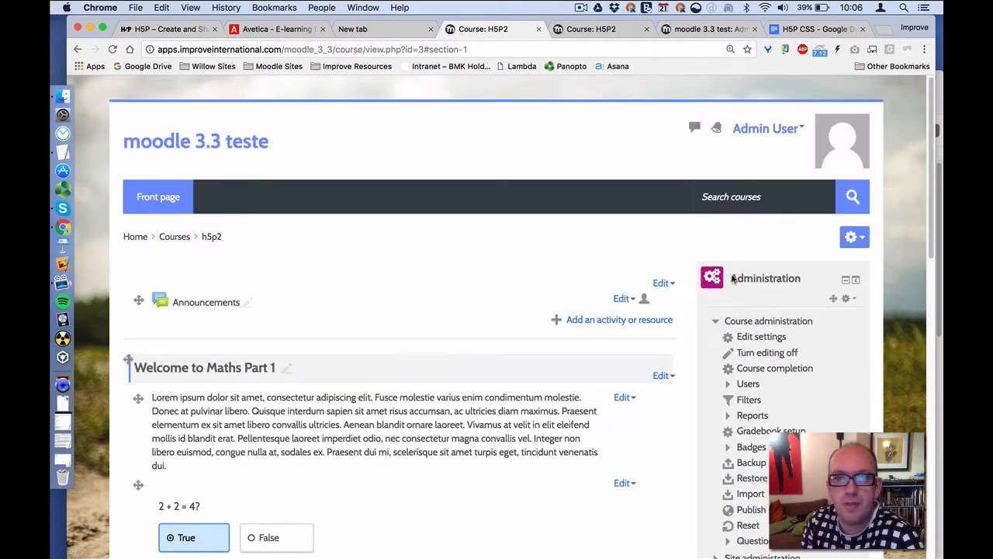
Step: Turn course editing off and examine the quiz between the text labels and the hidden H5P Activities section
{"action": "left_click", "coordinate": [772, 355]}
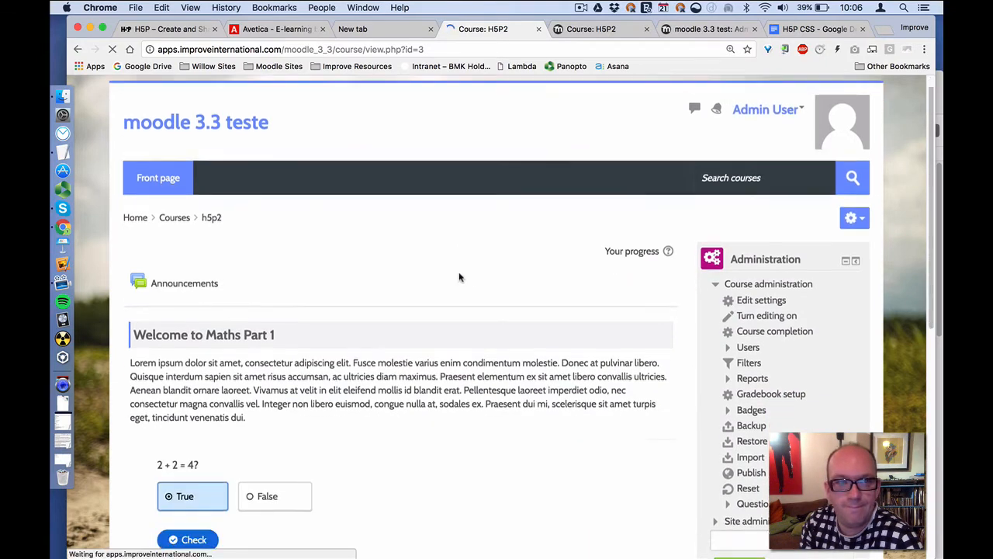
{"action": "scroll", "coordinate": [458, 276], "scroll_direction": "down", "scroll_amount": 3}
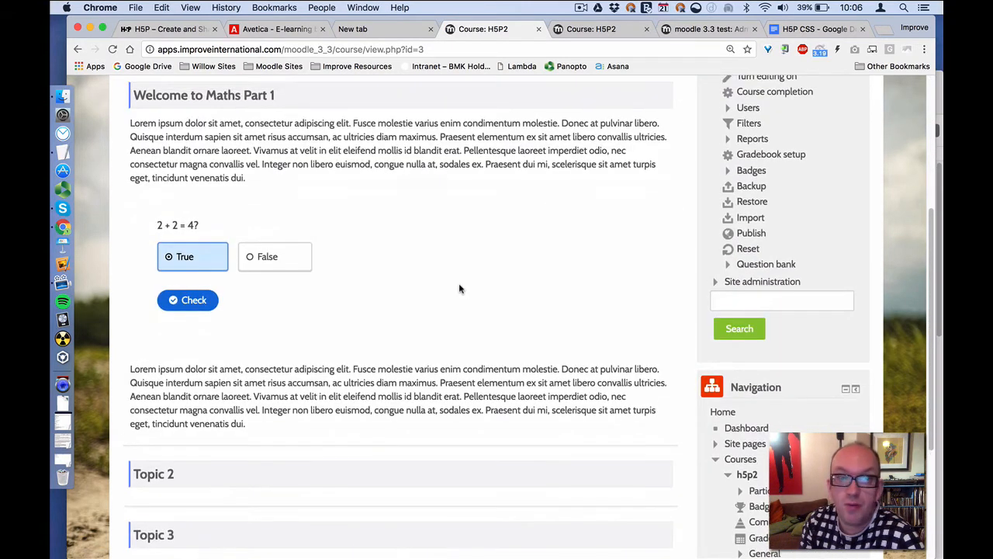
{"action": "scroll", "coordinate": [331, 290], "scroll_direction": "up", "scroll_amount": 1}
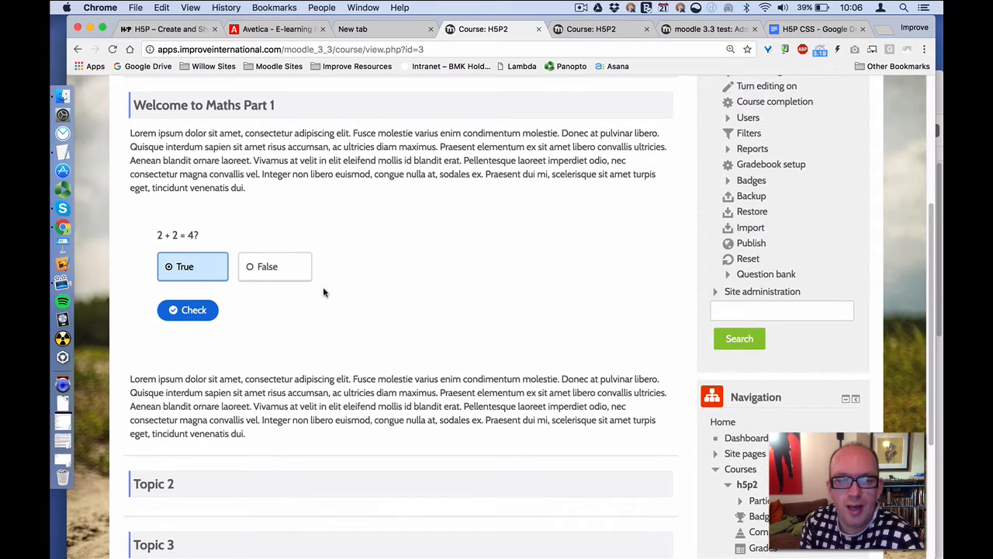
{"action": "scroll", "coordinate": [321, 291], "scroll_direction": "up", "scroll_amount": 1}
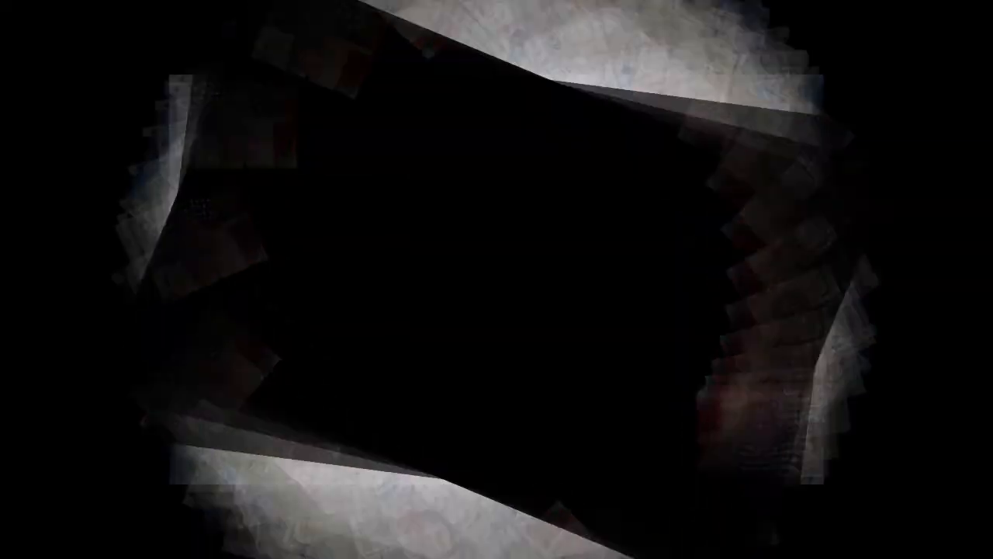
{"action": "scroll", "coordinate": [356, 263], "scroll_direction": "down", "scroll_amount": 3}
{"action": "scroll", "coordinate": [356, 262], "scroll_direction": "down", "scroll_amount": 2}
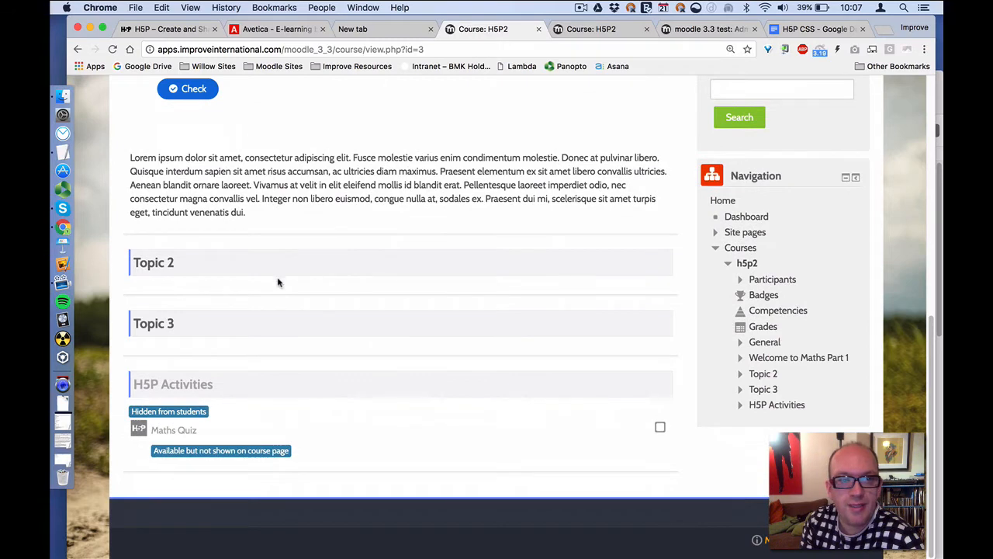
{"action": "scroll", "coordinate": [669, 187], "scroll_direction": "up", "scroll_amount": 5}
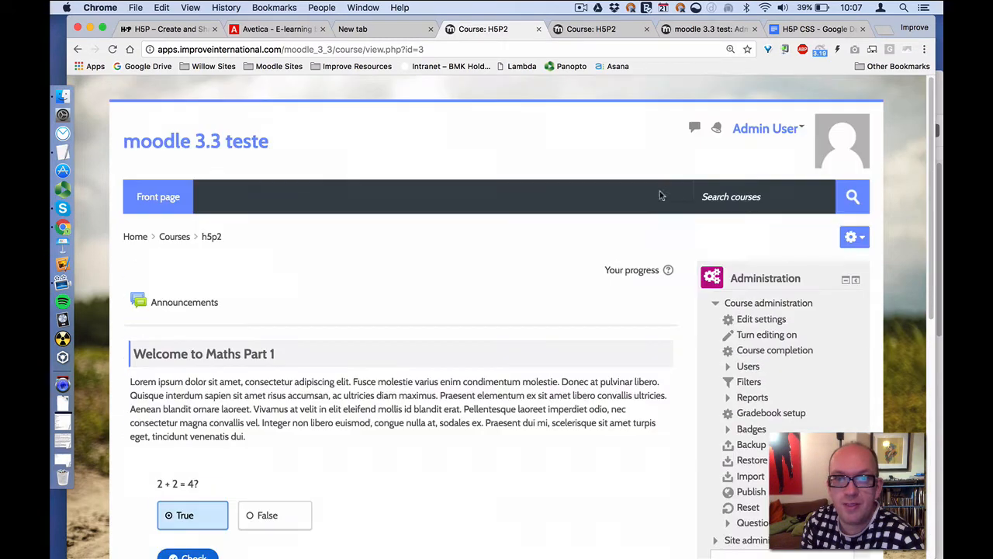
Step: Turn course editing on and duplicate the Maths Quiz activity in the H5P Activities section
{"action": "left_click", "coordinate": [854, 238]}
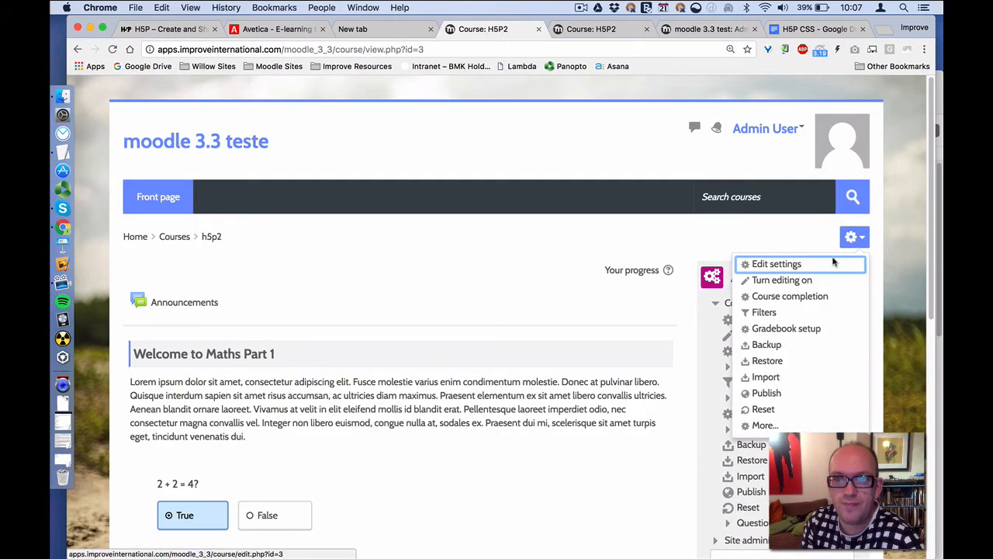
{"action": "left_click", "coordinate": [795, 280]}
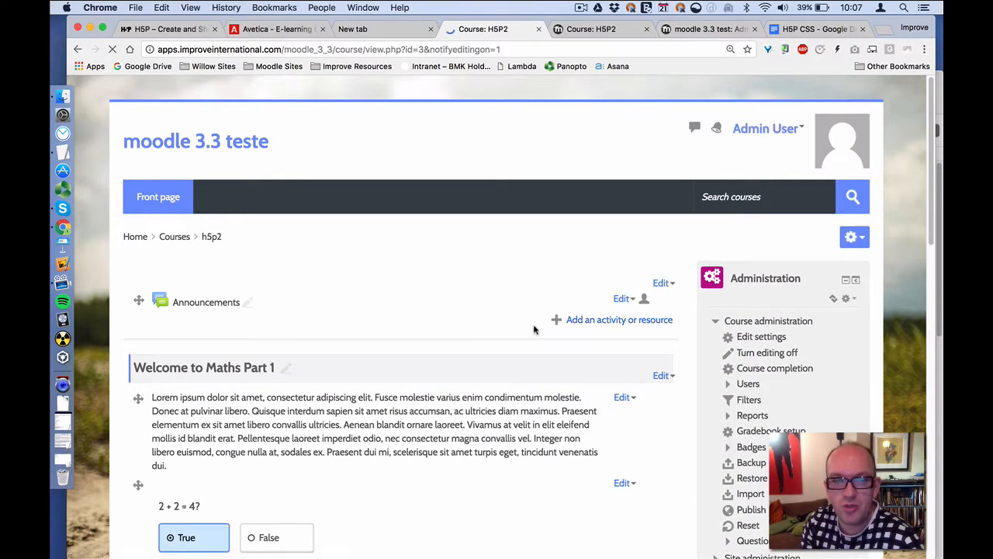
{"action": "scroll", "coordinate": [533, 333], "scroll_direction": "down", "scroll_amount": 5}
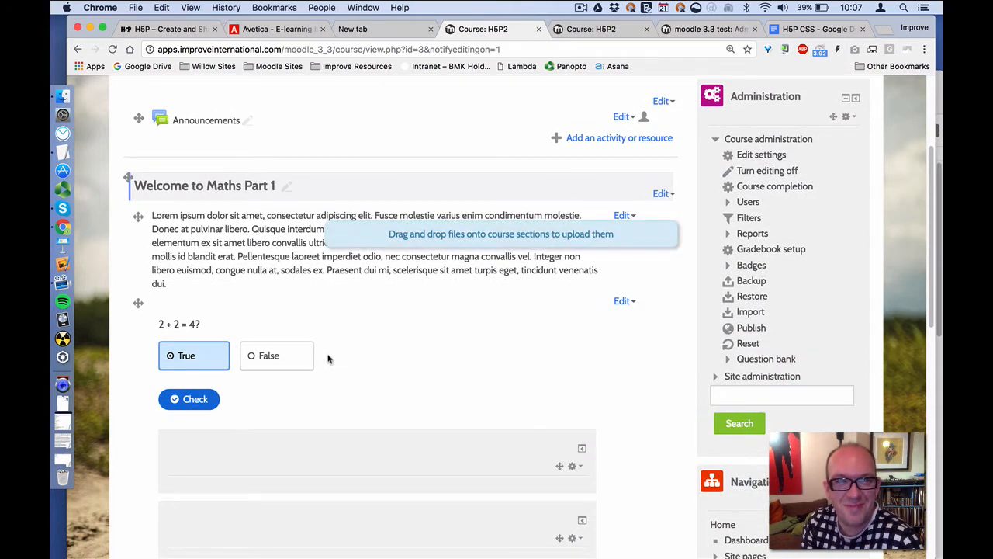
{"action": "scroll", "coordinate": [327, 358], "scroll_direction": "down", "scroll_amount": 15}
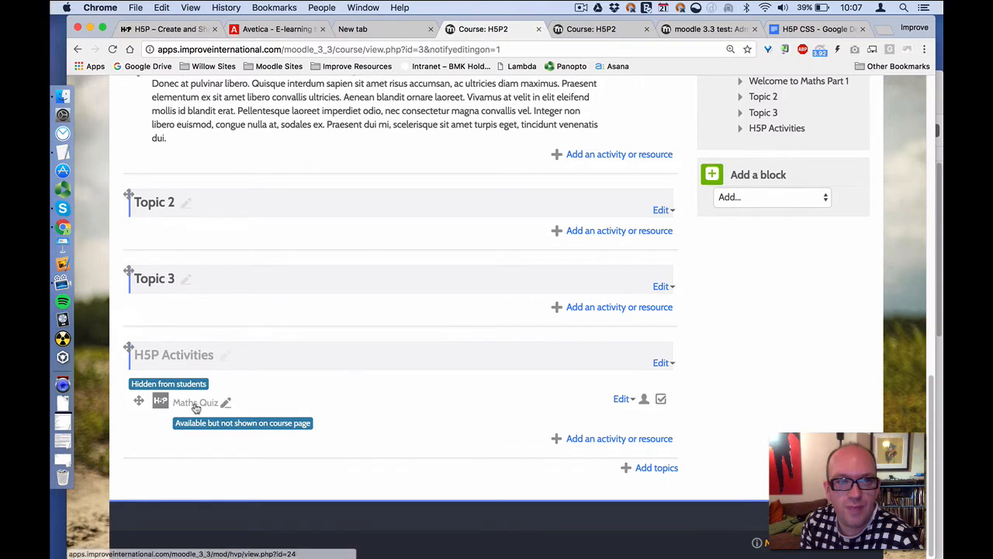
{"action": "left_click", "coordinate": [623, 400]}
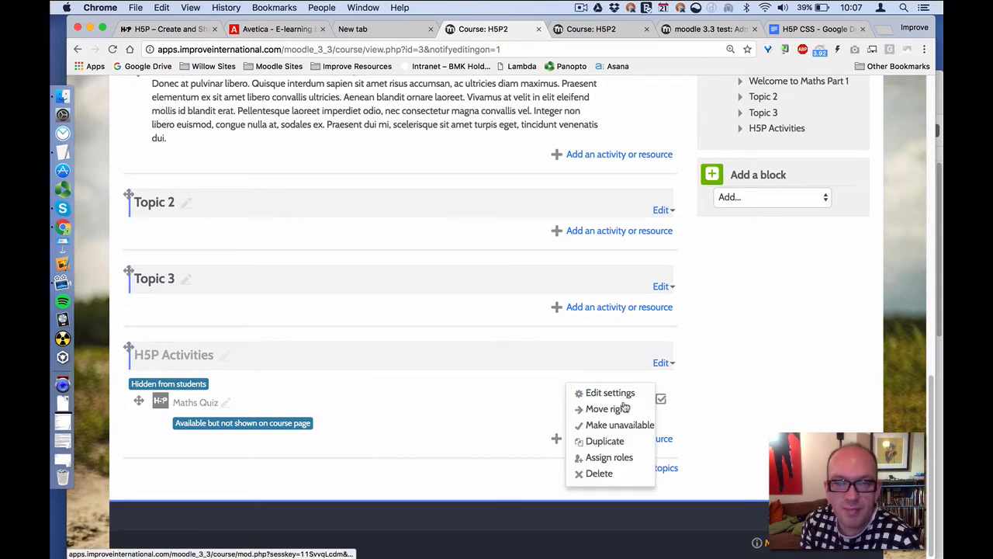
{"action": "left_click", "coordinate": [613, 444]}
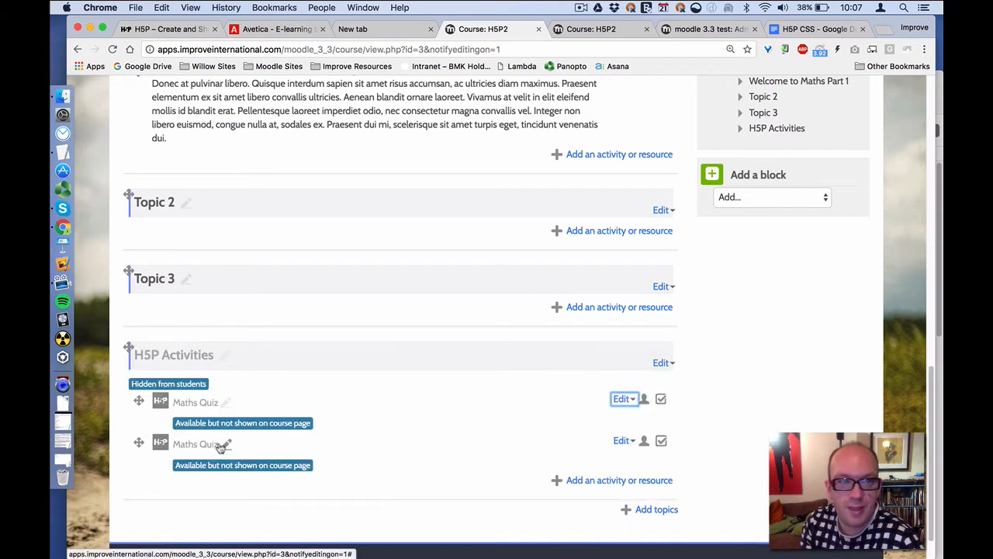
Step: Rename the duplicated Maths Quiz activity as Maths Presentation
{"action": "left_click", "coordinate": [224, 444]}
{"action": "type", "text": "Ma"}
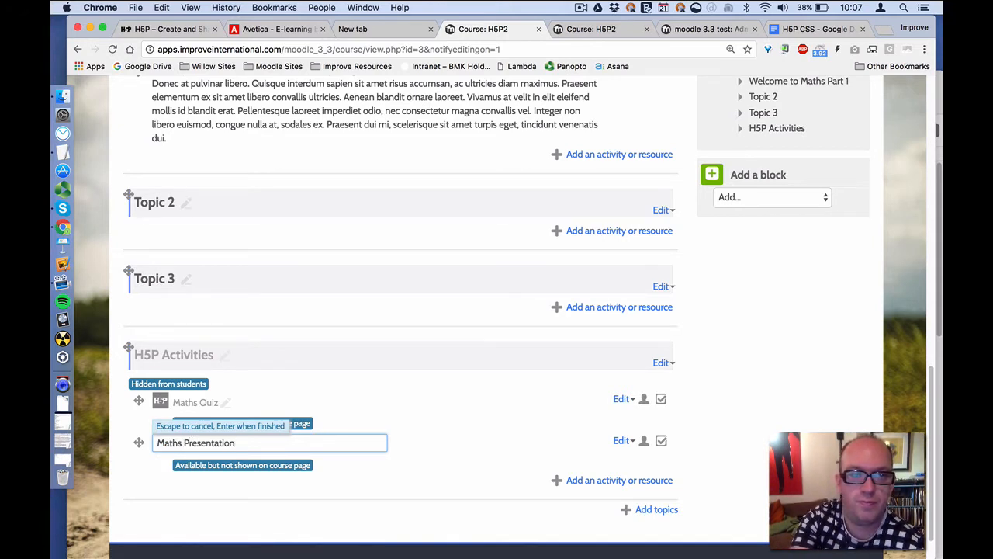
{"action": "type", "text": "ths Presentation"}
{"action": "key", "text": "Return"}
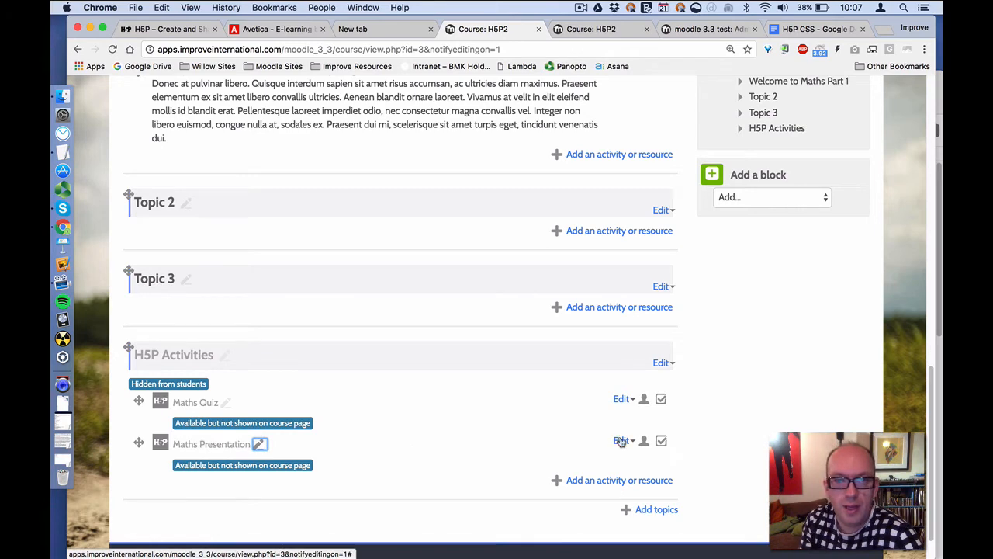
Step: Edit the Maths Presentation settings and change its H5P content type from True/False Question to Course Presentation, accepting the loss of existing content
{"action": "left_click", "coordinate": [621, 441]}
{"action": "left_click", "coordinate": [618, 435]}
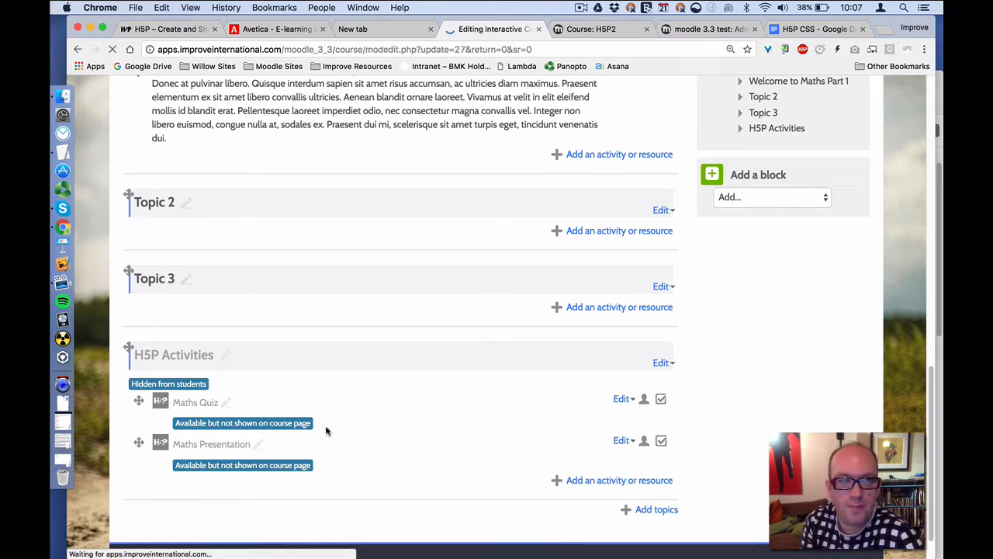
{"action": "scroll", "coordinate": [187, 416], "scroll_direction": "down", "scroll_amount": 5}
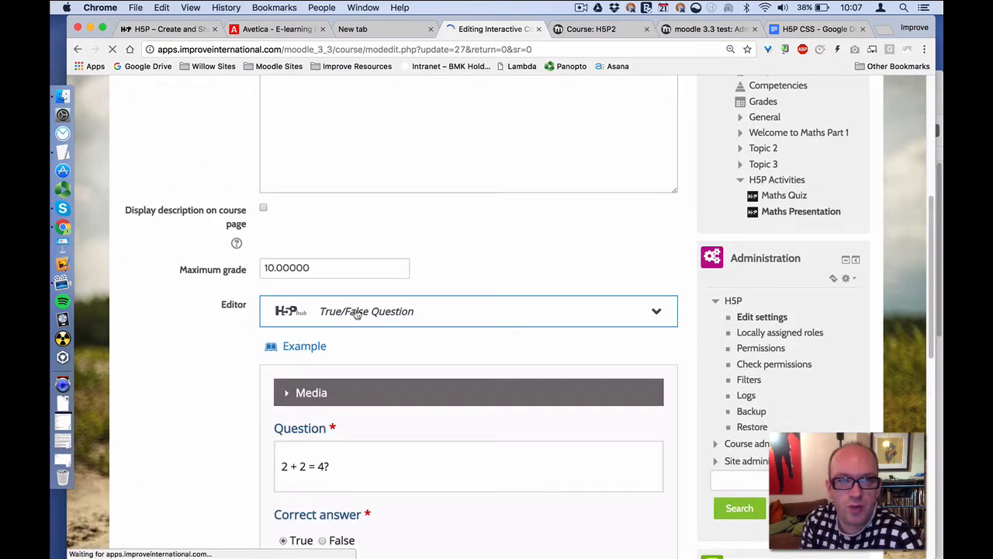
{"action": "scroll", "coordinate": [155, 336], "scroll_direction": "down", "scroll_amount": 1}
{"action": "left_click", "coordinate": [328, 249]}
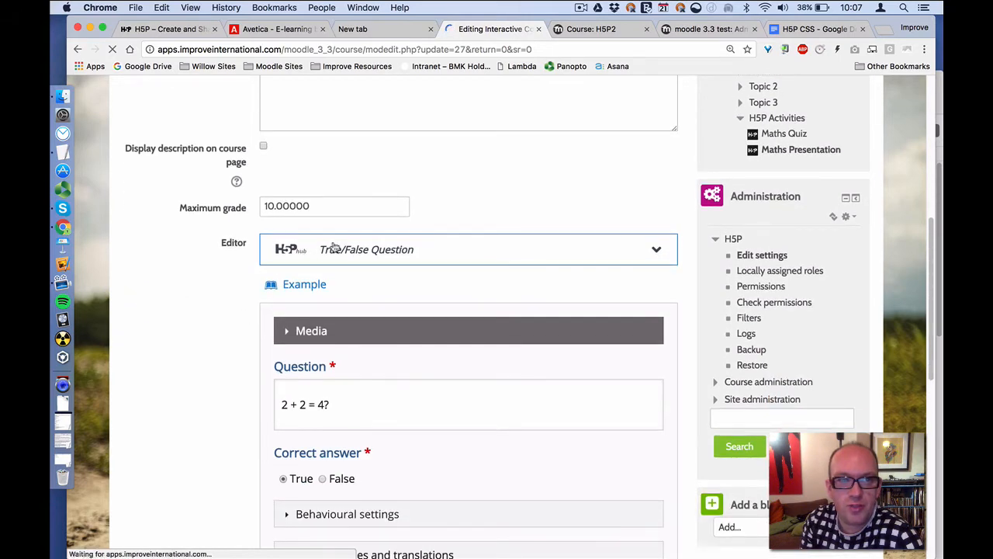
{"action": "scroll", "coordinate": [377, 469], "scroll_direction": "down", "scroll_amount": 2}
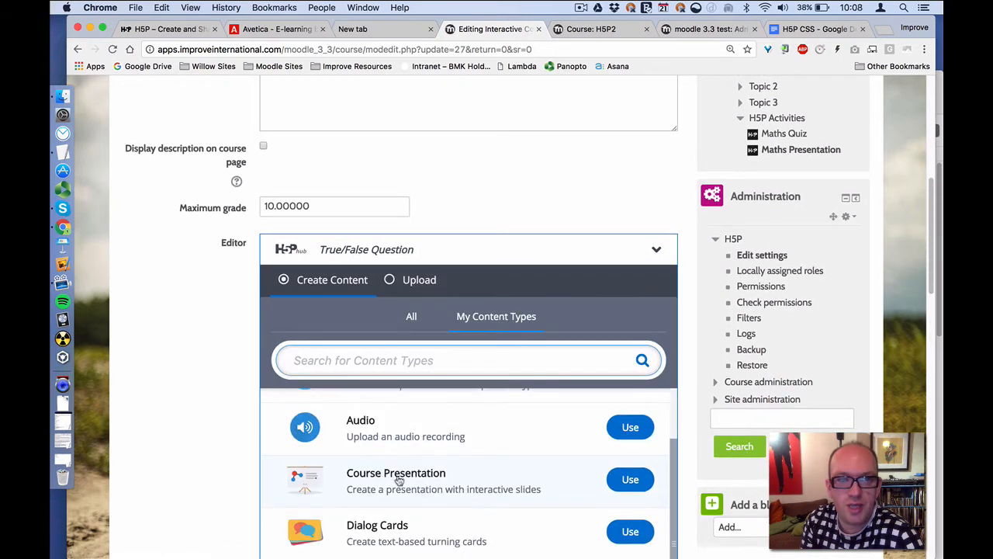
{"action": "left_click", "coordinate": [395, 476]}
{"action": "scroll", "coordinate": [397, 469], "scroll_direction": "down", "scroll_amount": 4}
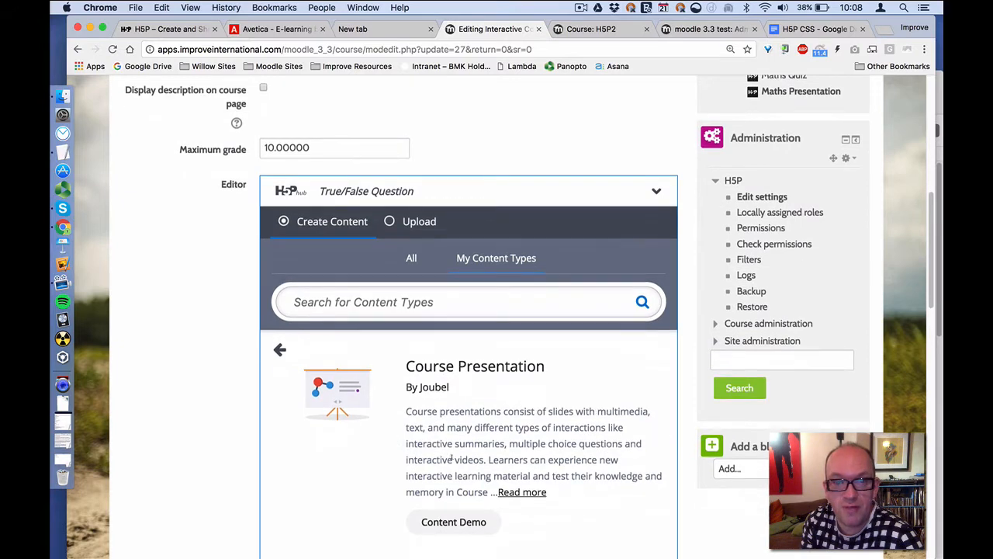
{"action": "scroll", "coordinate": [564, 516], "scroll_direction": "down", "scroll_amount": 2}
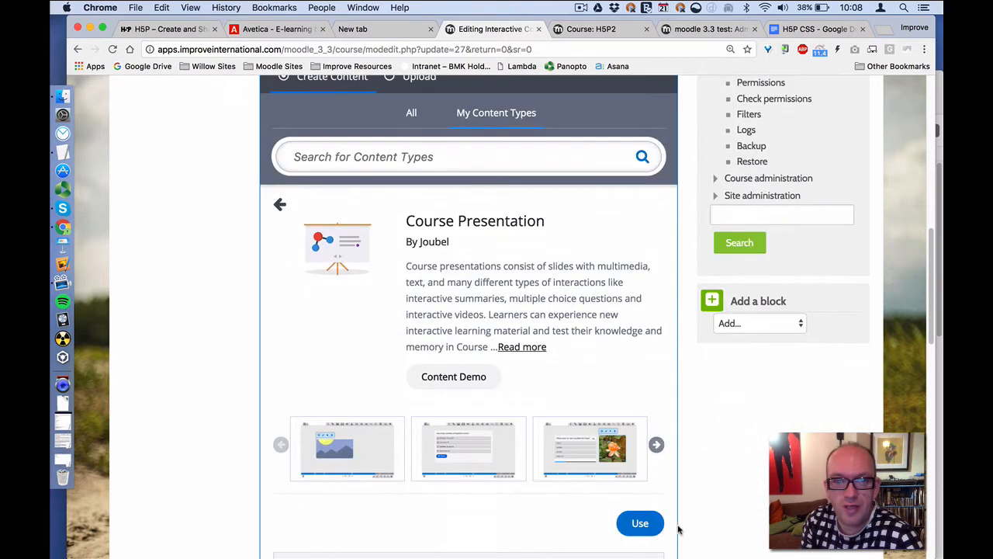
{"action": "left_click", "coordinate": [638, 525]}
{"action": "left_click", "coordinate": [543, 190]}
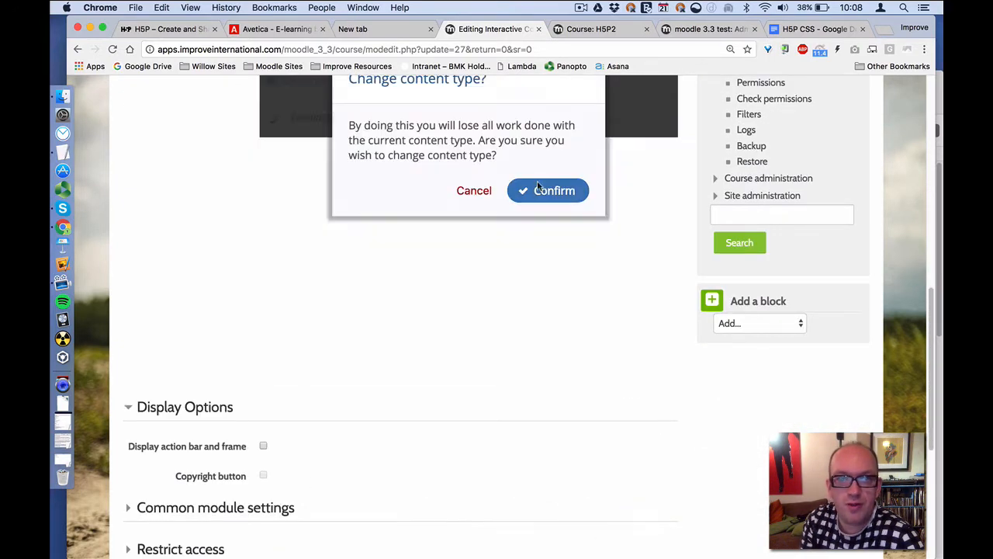
{"action": "scroll", "coordinate": [232, 310], "scroll_direction": "up", "scroll_amount": 4}
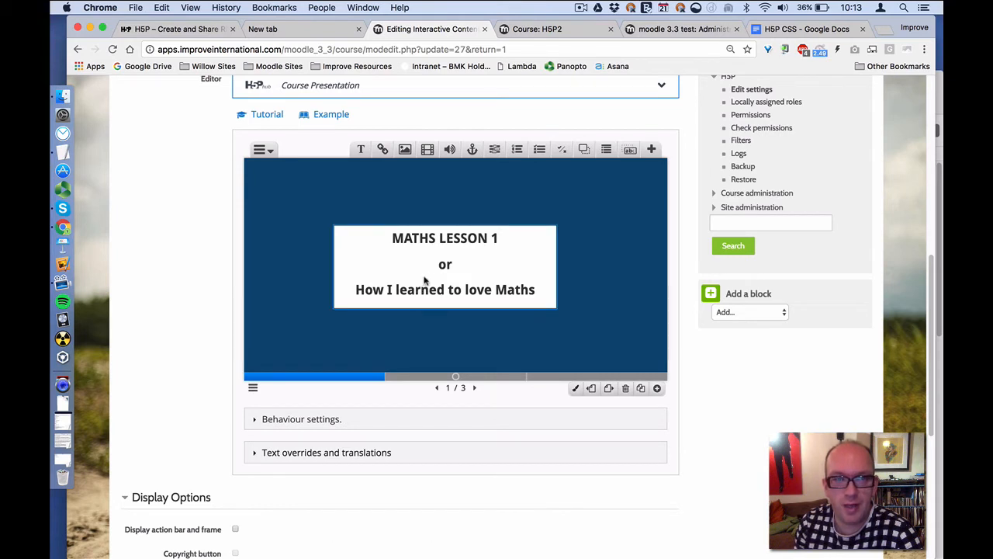
Step: Review the presentation's second and third slides, save and display the activity, and acknowledge the data reset
{"action": "left_click", "coordinate": [423, 380]}
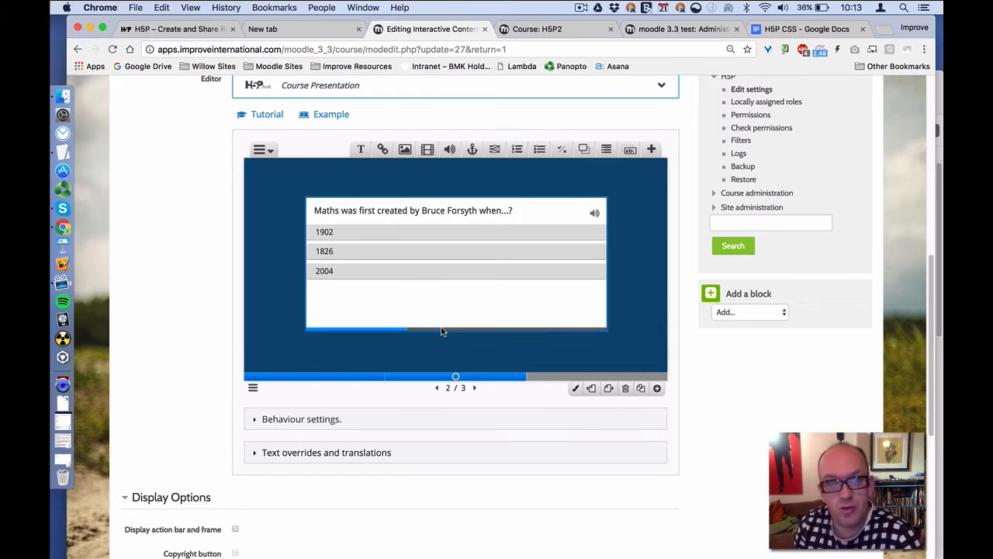
{"action": "left_click", "coordinate": [564, 377]}
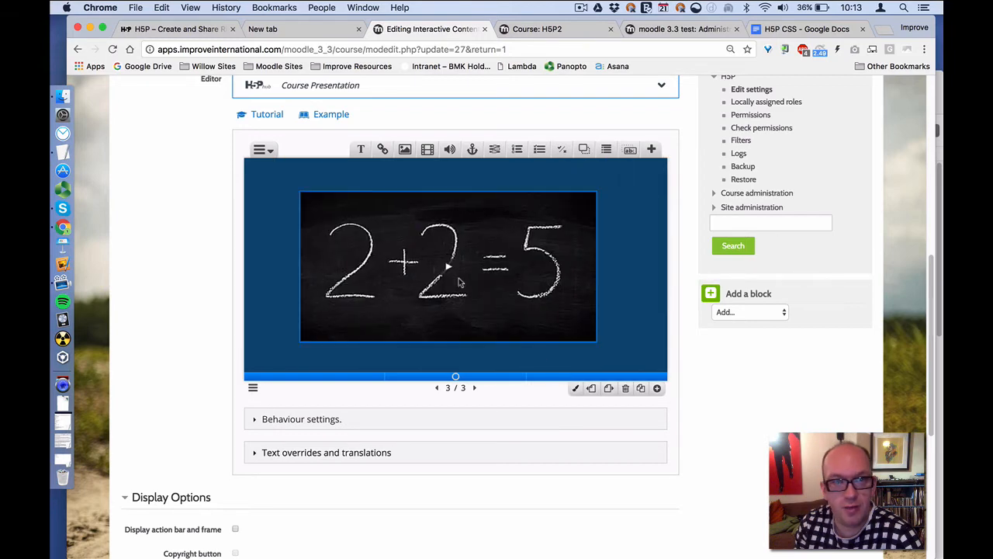
{"action": "scroll", "coordinate": [402, 271], "scroll_direction": "down", "scroll_amount": 10}
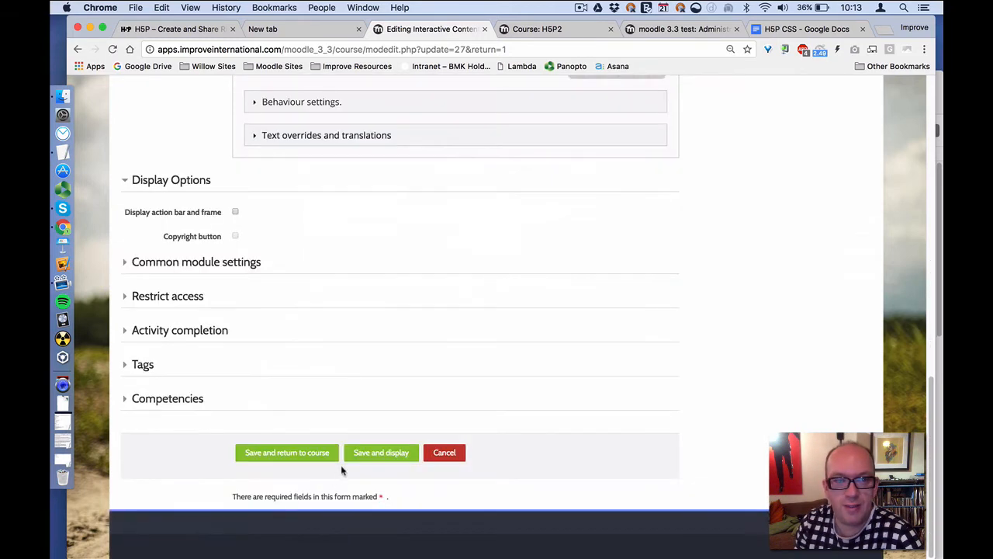
{"action": "left_click", "coordinate": [364, 454]}
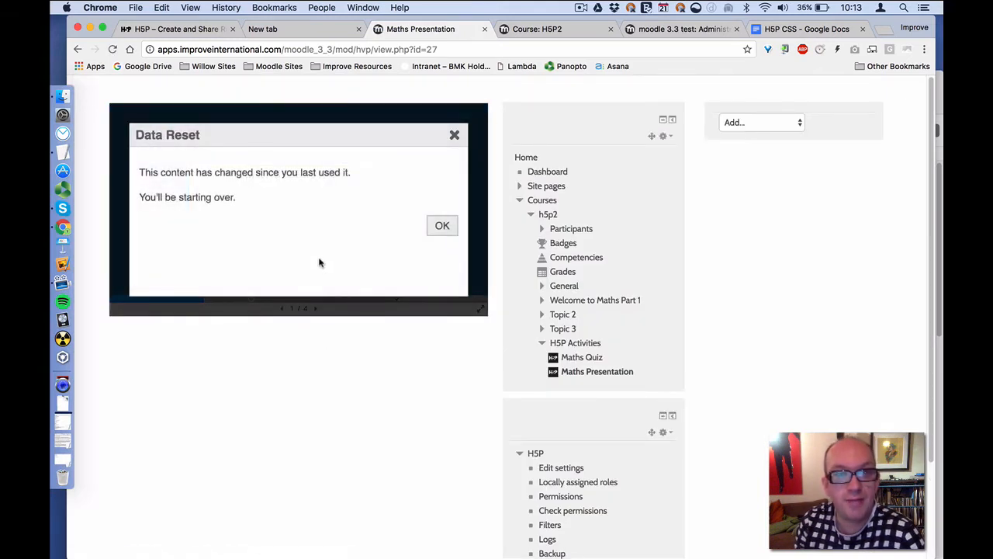
{"action": "left_click", "coordinate": [439, 226]}
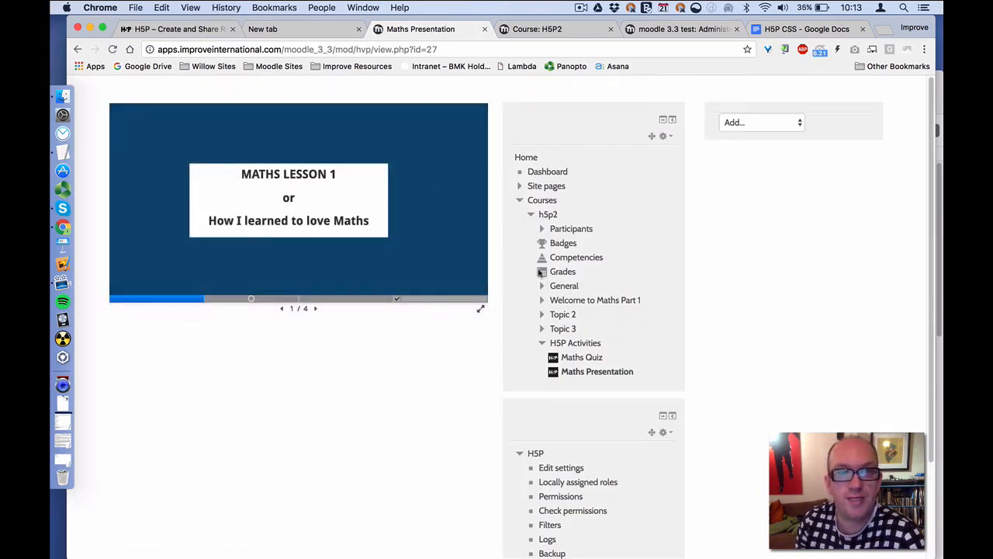
Step: Configure the Navigation block so Visible is No on the Maths Presentation page, and save the change
{"action": "left_click", "coordinate": [664, 136]}
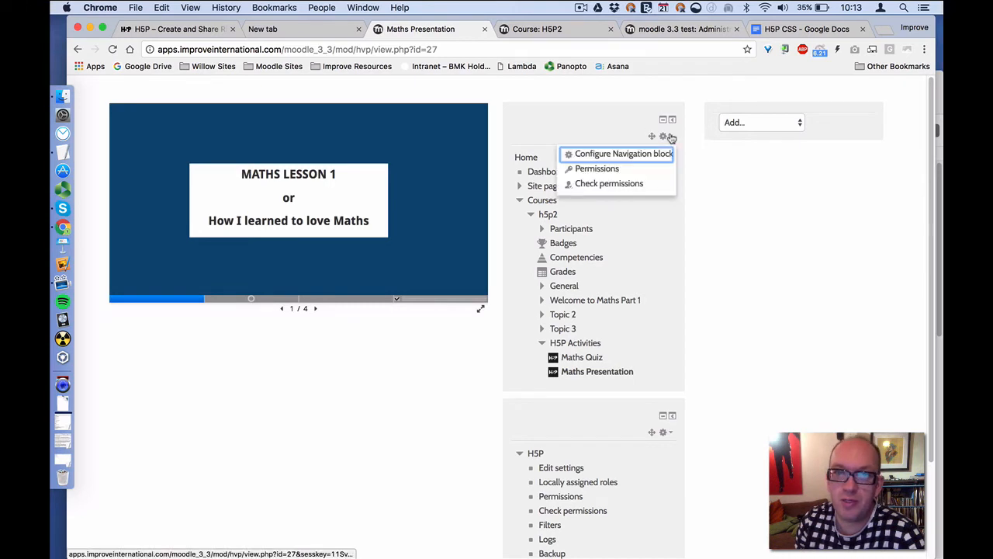
{"action": "left_click", "coordinate": [625, 154]}
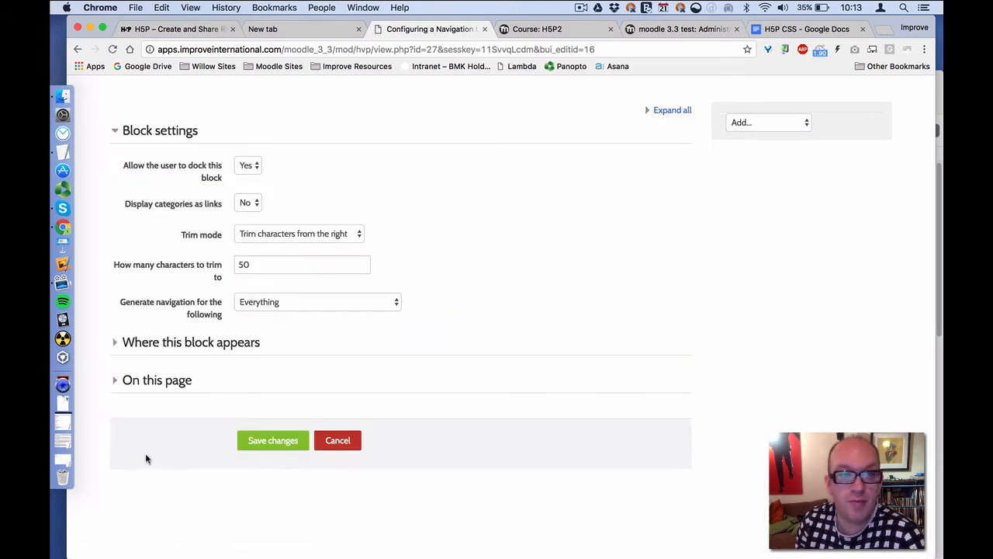
{"action": "left_click", "coordinate": [159, 378]}
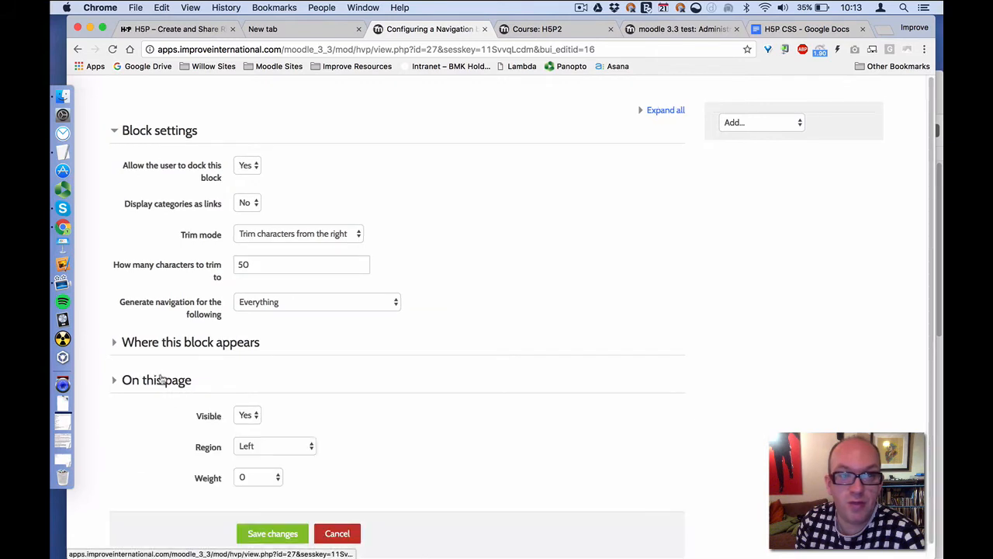
{"action": "left_click", "coordinate": [253, 413]}
{"action": "left_click", "coordinate": [252, 398]}
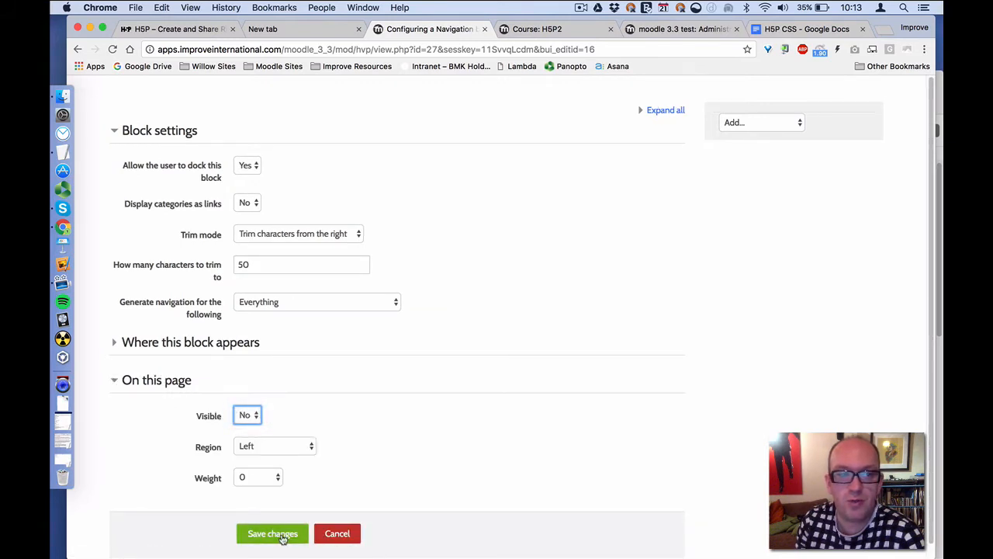
{"action": "left_click", "coordinate": [282, 534]}
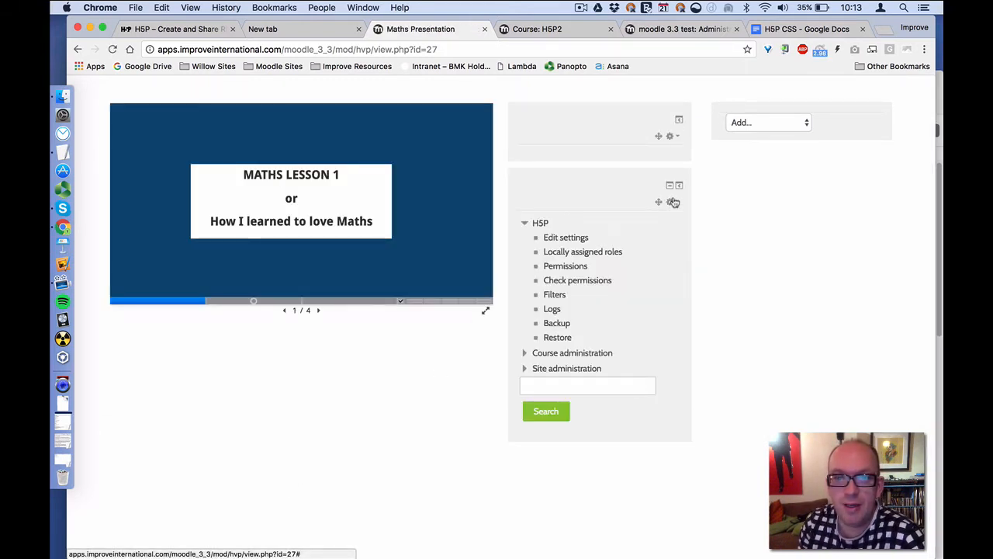
Step: Configure the Administration block so Visible is No on the Maths Presentation page, and save the change
{"action": "left_click", "coordinate": [672, 201]}
{"action": "left_click", "coordinate": [640, 220]}
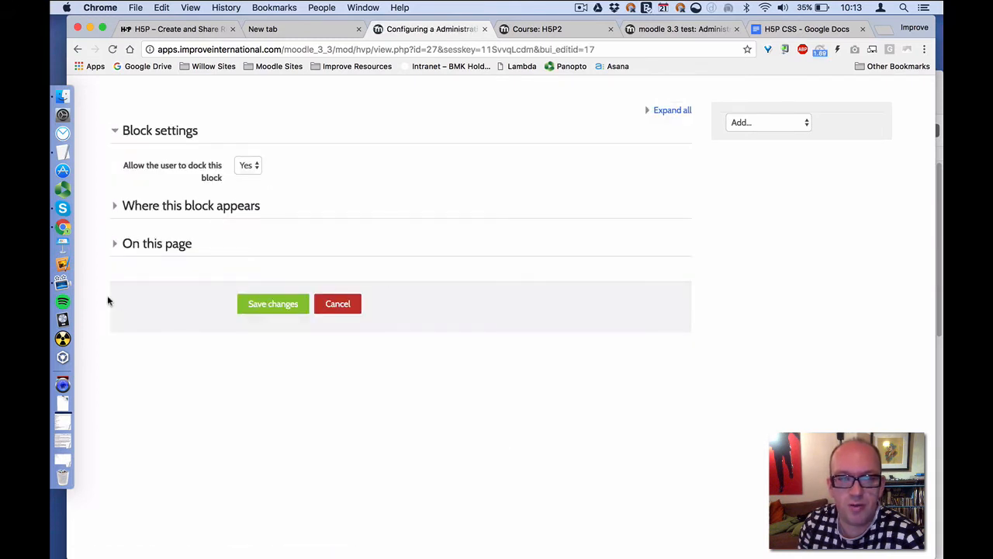
{"action": "left_click", "coordinate": [148, 245]}
{"action": "left_click", "coordinate": [248, 276]}
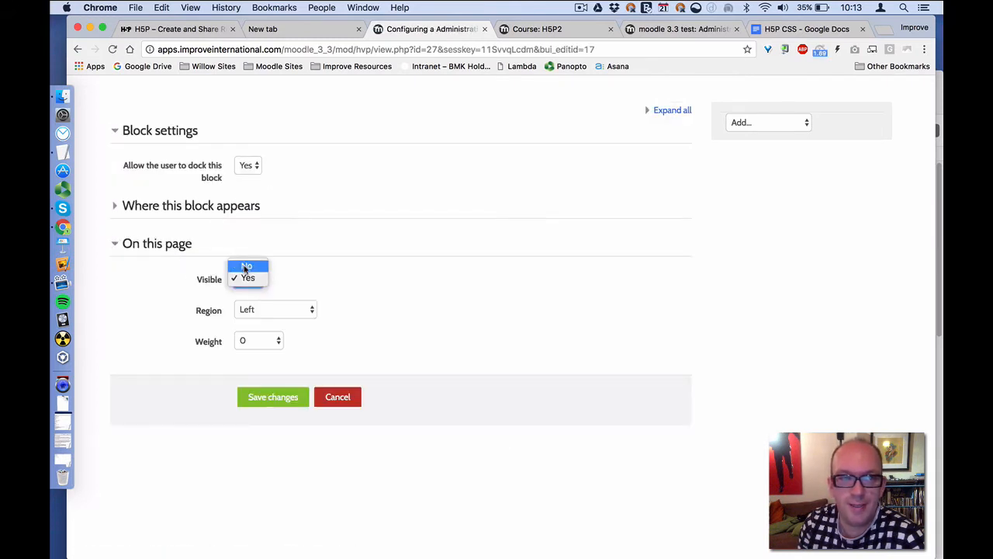
{"action": "left_click", "coordinate": [245, 266]}
{"action": "left_click", "coordinate": [273, 399]}
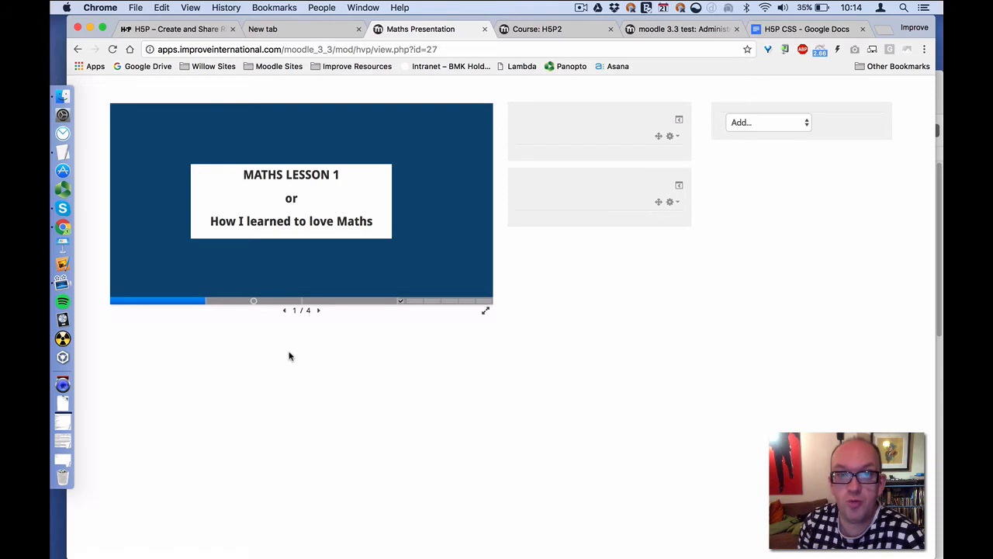
Step: Return to the H5P2 course page and rename the Topic 2 section as "Why you should love Maths?"
{"action": "right_click", "coordinate": [77, 49]}
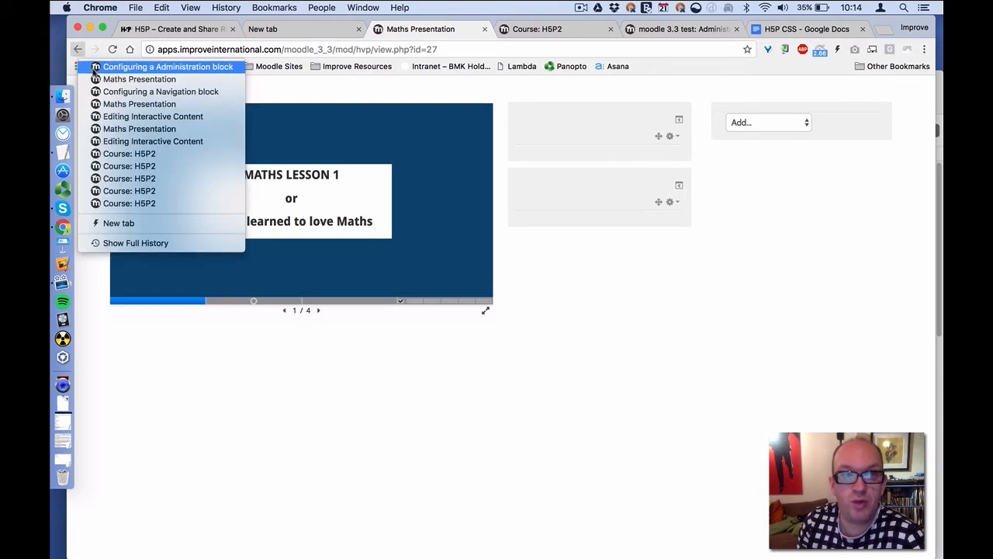
{"action": "left_click", "coordinate": [156, 154]}
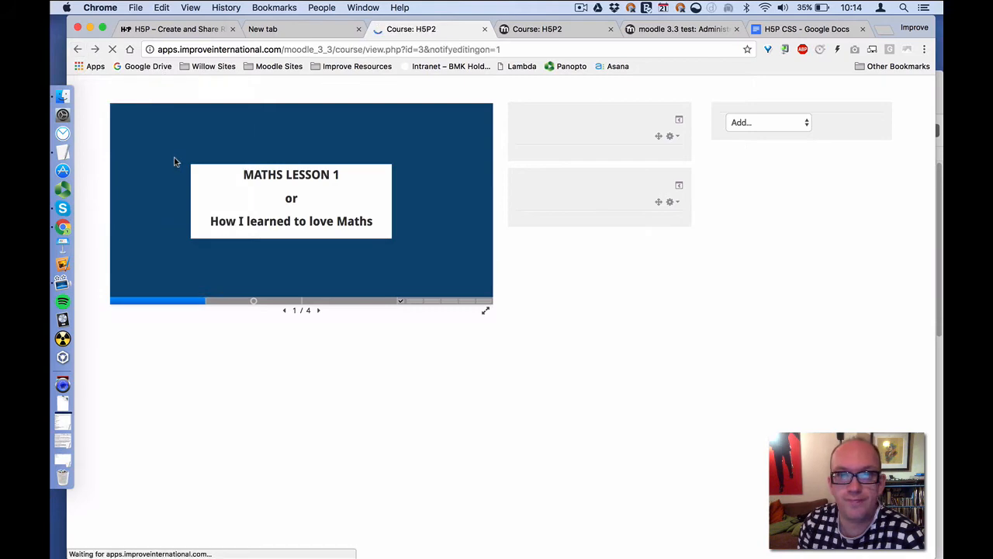
{"action": "scroll", "coordinate": [160, 180], "scroll_direction": "down", "scroll_amount": 1}
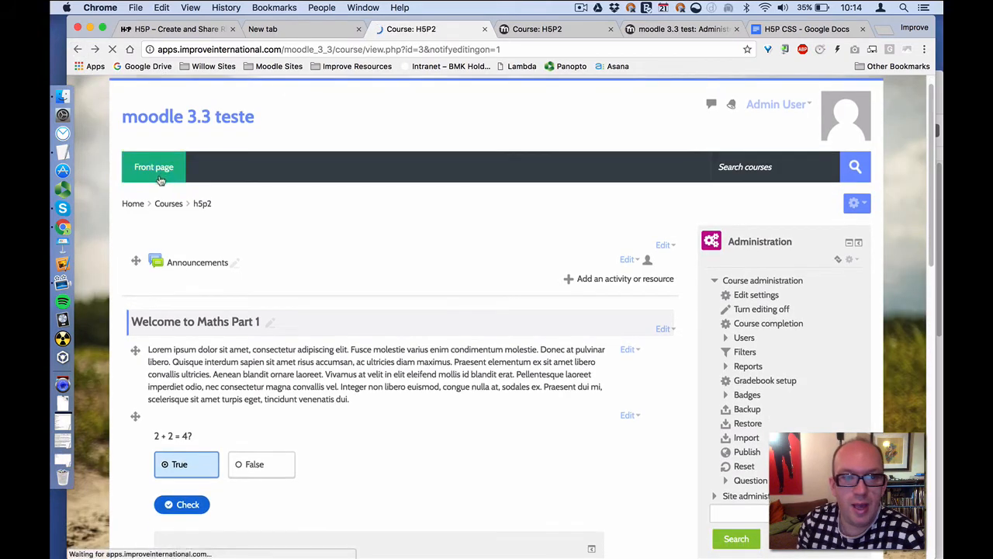
{"action": "scroll", "coordinate": [160, 179], "scroll_direction": "down", "scroll_amount": 10}
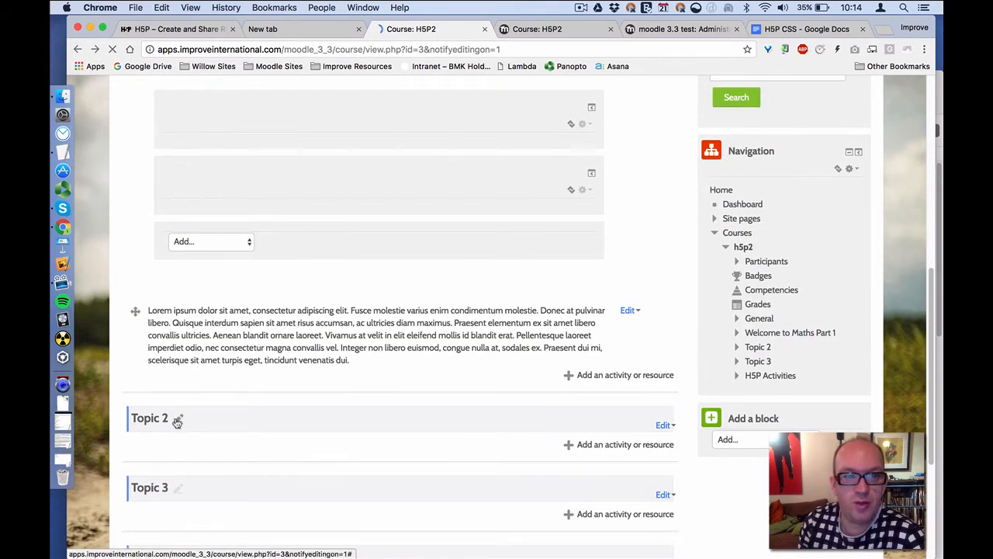
{"action": "left_click", "coordinate": [177, 419]}
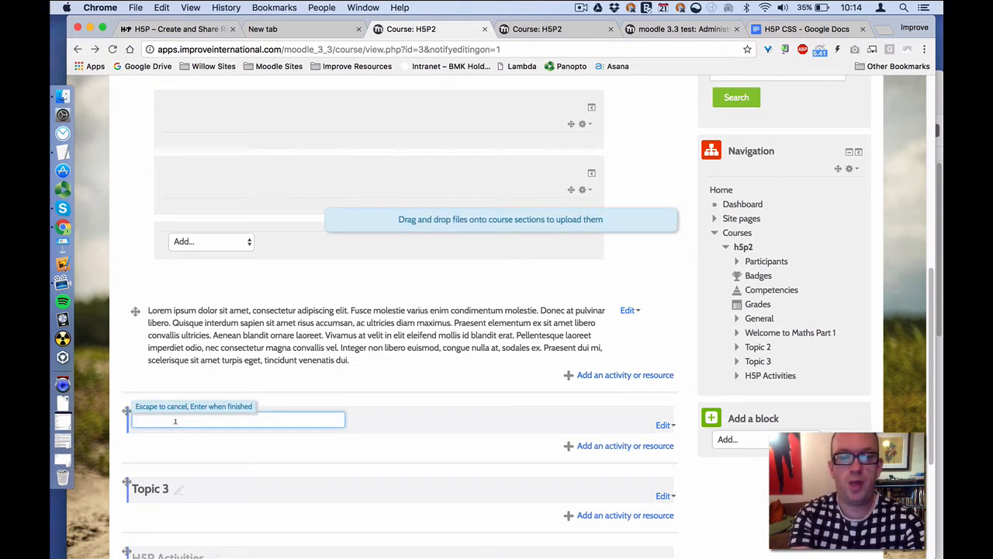
{"action": "type", "text": "Wh"}
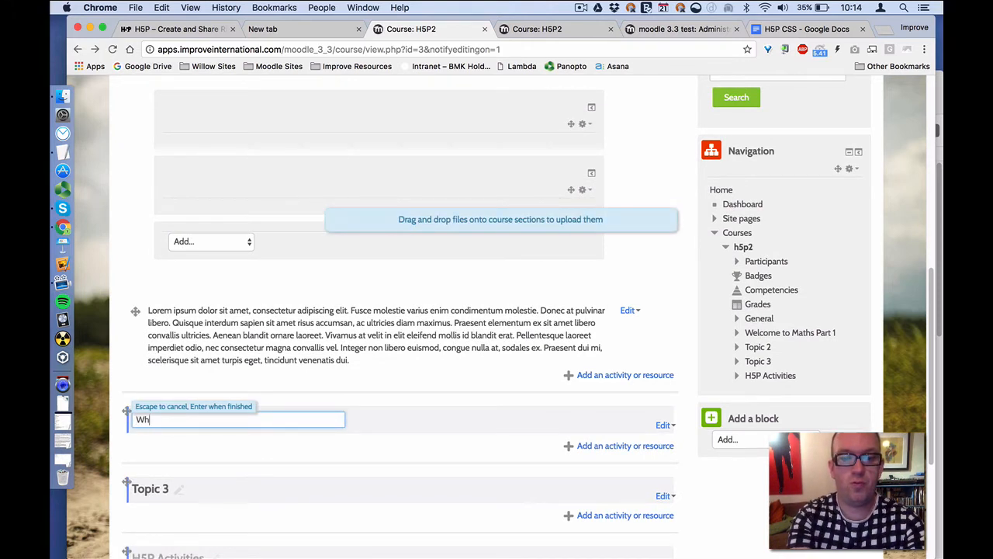
{"action": "type", "text": "y you should love Maths?"}
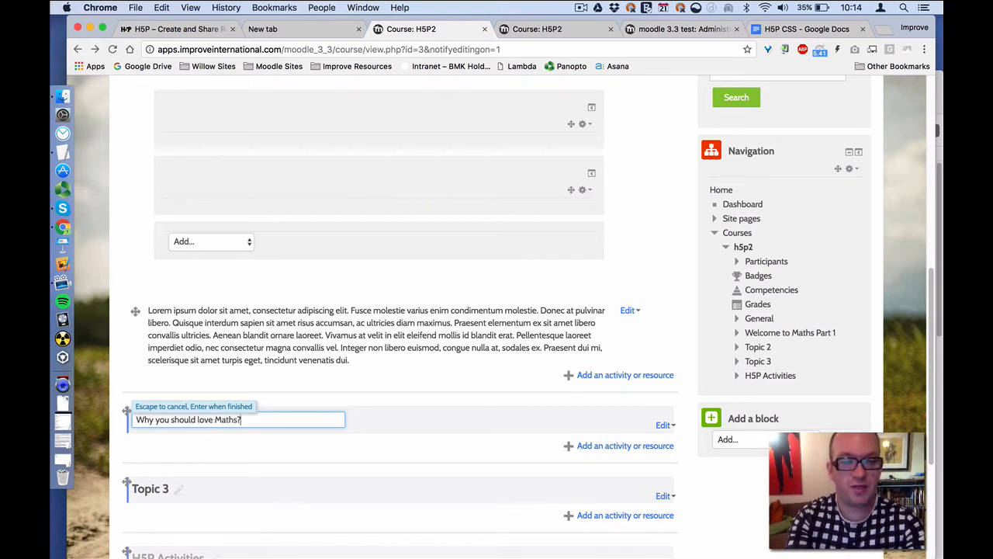
{"action": "key", "text": "Return"}
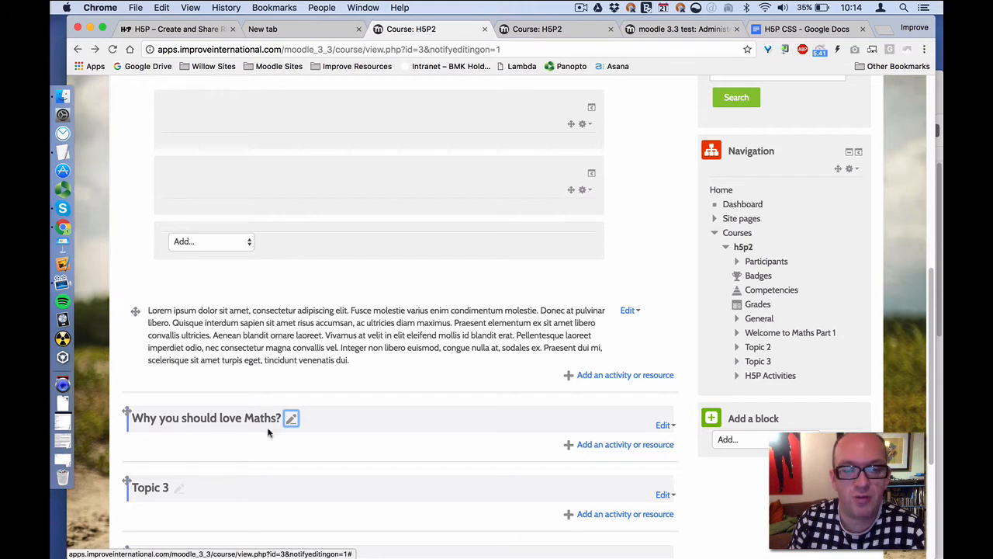
Step: Add a new Label resource to the "Why you should love Maths?" section
{"action": "scroll", "coordinate": [351, 424], "scroll_direction": "down", "scroll_amount": 2}
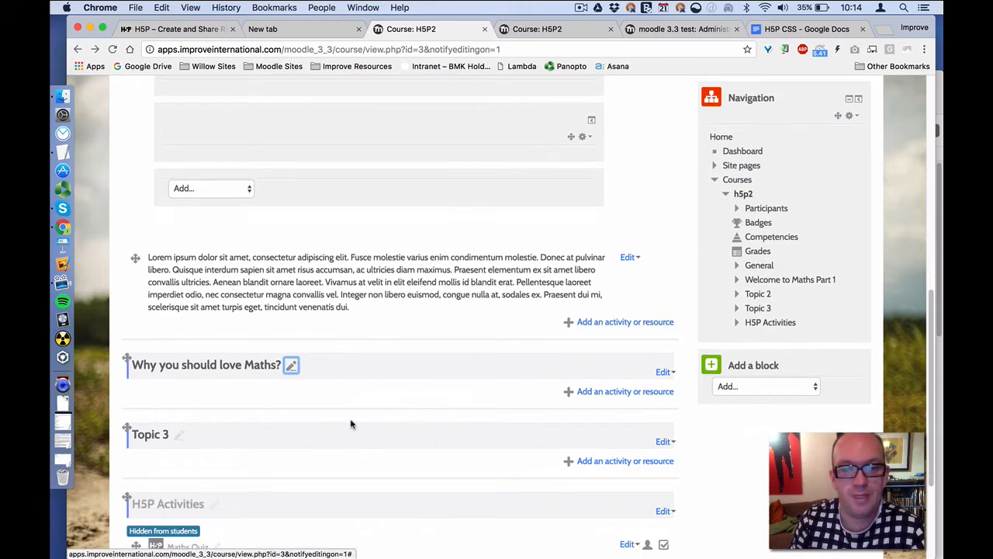
{"action": "left_click", "coordinate": [602, 396]}
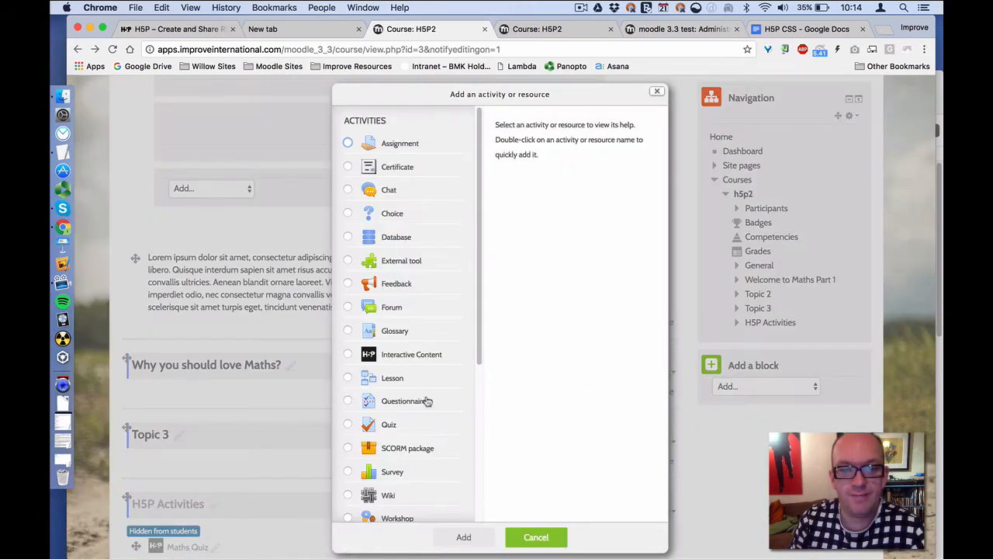
{"action": "scroll", "coordinate": [419, 403], "scroll_direction": "down", "scroll_amount": 5}
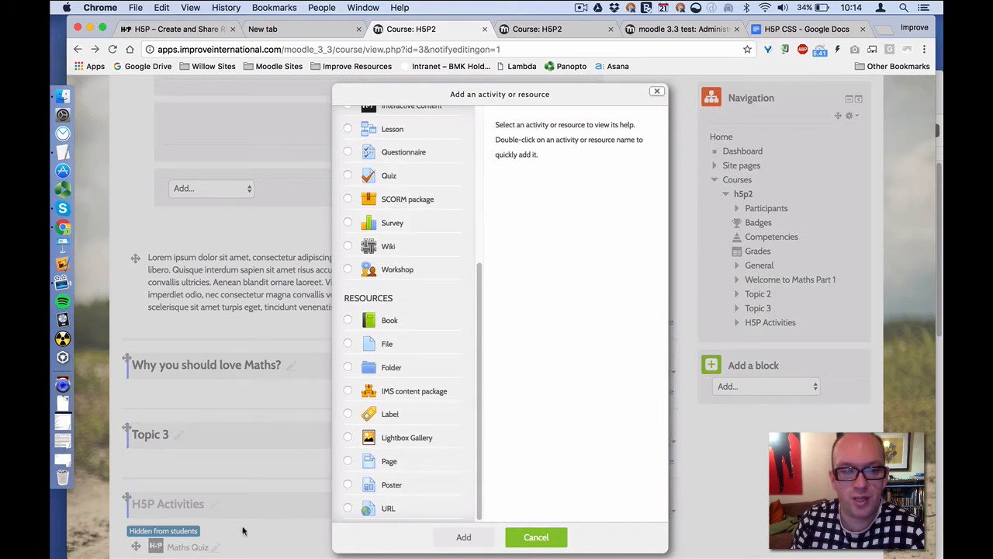
{"action": "left_click", "coordinate": [389, 416]}
{"action": "left_click", "coordinate": [462, 538]}
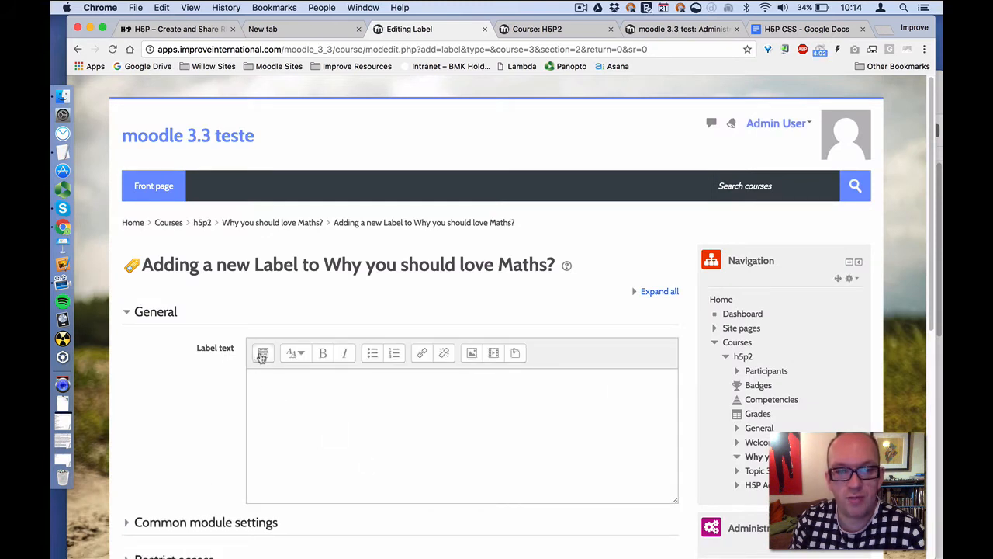
Step: Expand the label editor's tools and insert the Maths Presentation H5P activity into the label text
{"action": "left_click", "coordinate": [262, 354]}
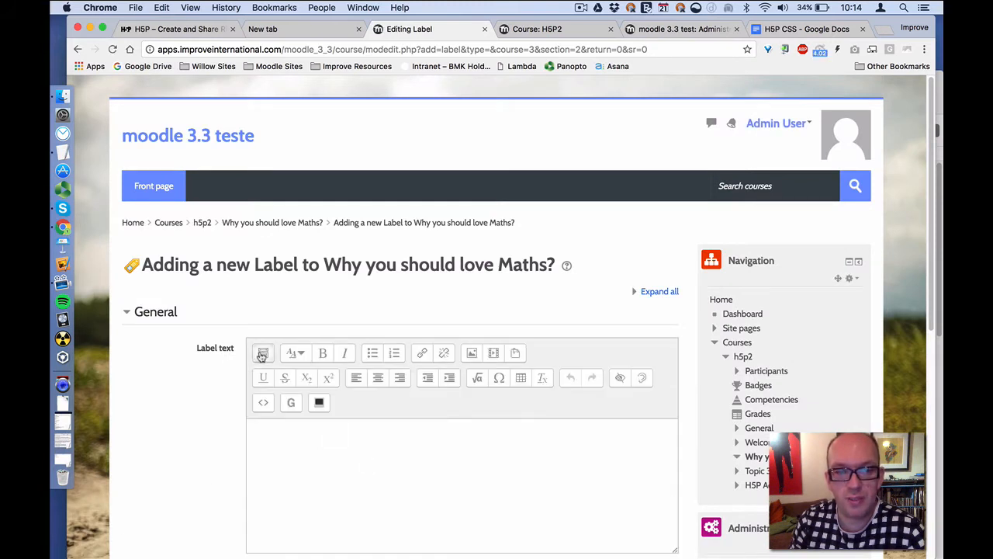
{"action": "left_click", "coordinate": [319, 403]}
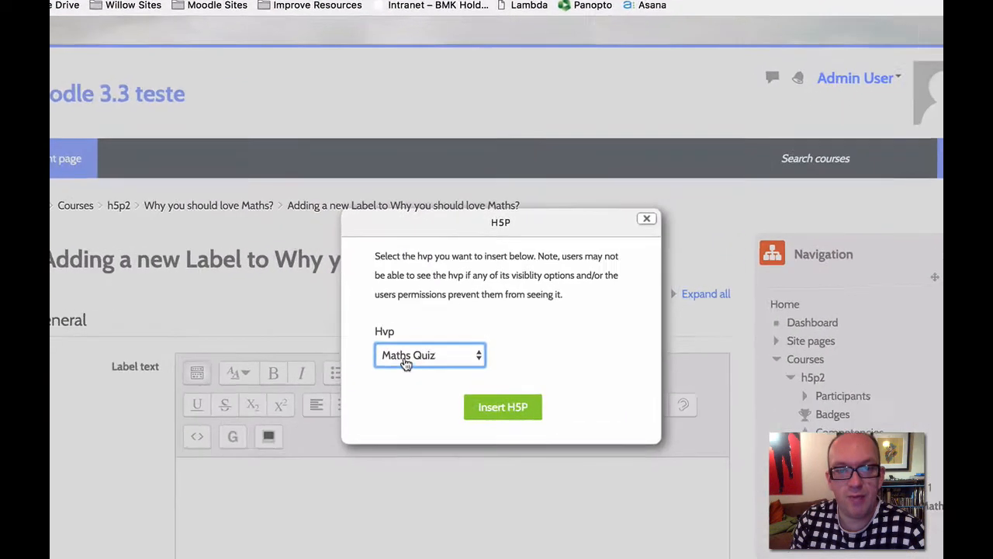
{"action": "left_click", "coordinate": [428, 343]}
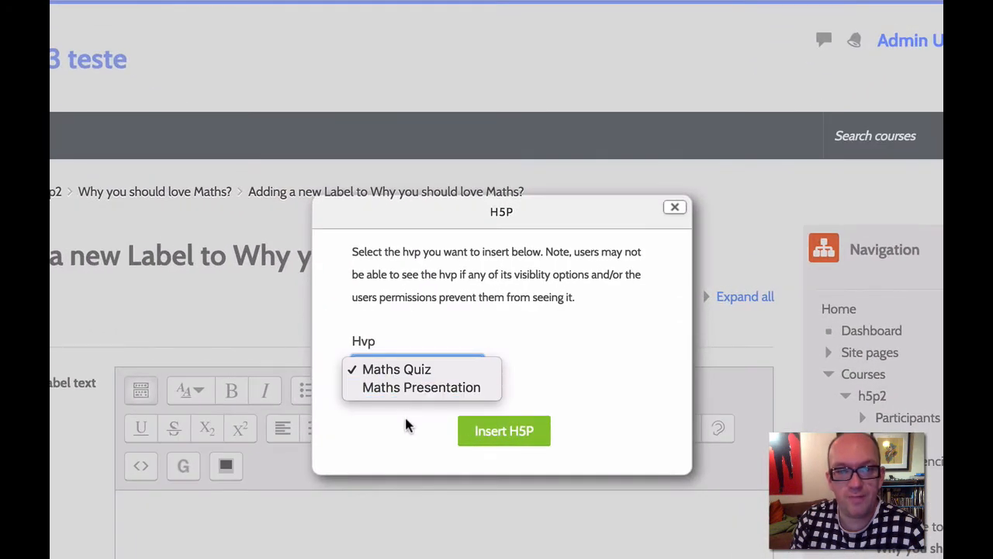
{"action": "left_click", "coordinate": [444, 387]}
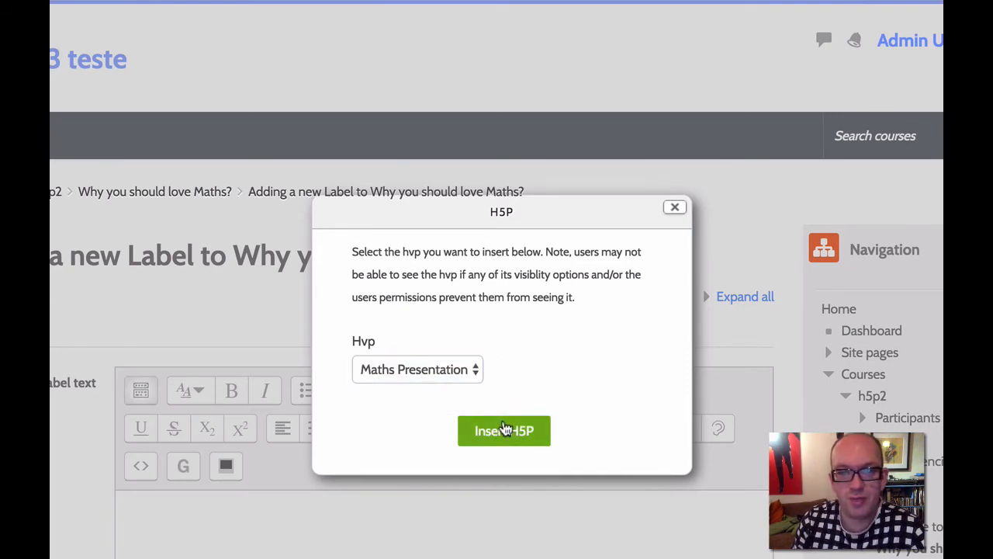
{"action": "left_click", "coordinate": [504, 429]}
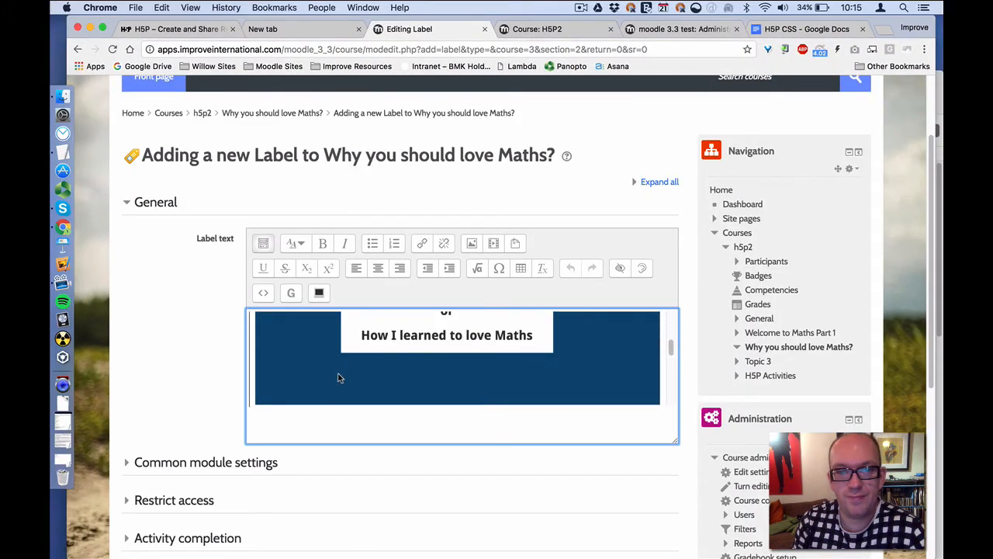
Step: In the label's HTML source, add height:600px; to the iframe style after width:100%; and return to the visual editor
{"action": "scroll", "coordinate": [339, 377], "scroll_direction": "down", "scroll_amount": 5}
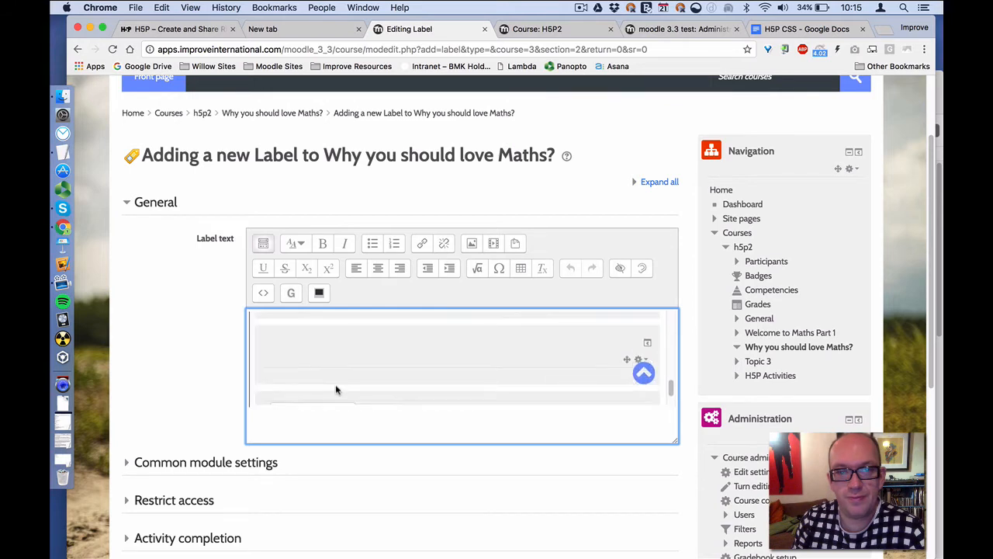
{"action": "scroll", "coordinate": [336, 389], "scroll_direction": "down", "scroll_amount": 1}
{"action": "scroll", "coordinate": [336, 392], "scroll_direction": "up", "scroll_amount": 10}
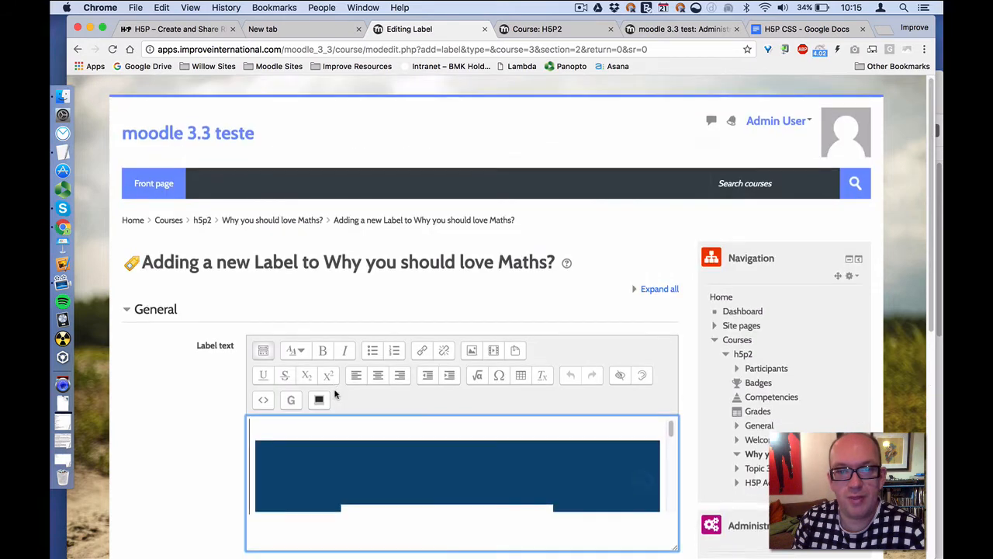
{"action": "scroll", "coordinate": [335, 395], "scroll_direction": "down", "scroll_amount": 1}
{"action": "scroll", "coordinate": [623, 452], "scroll_direction": "down", "scroll_amount": 3}
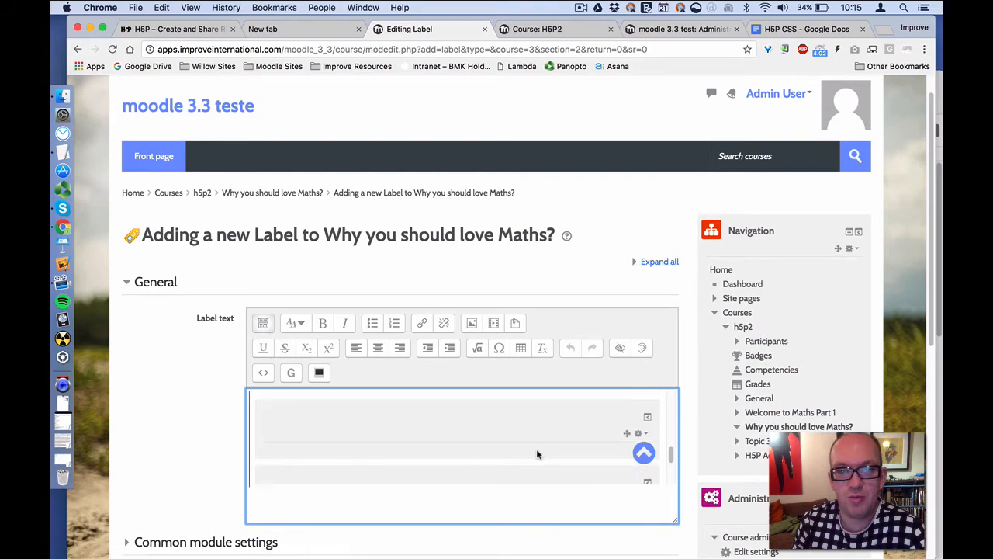
{"action": "scroll", "coordinate": [538, 454], "scroll_direction": "up", "scroll_amount": 8}
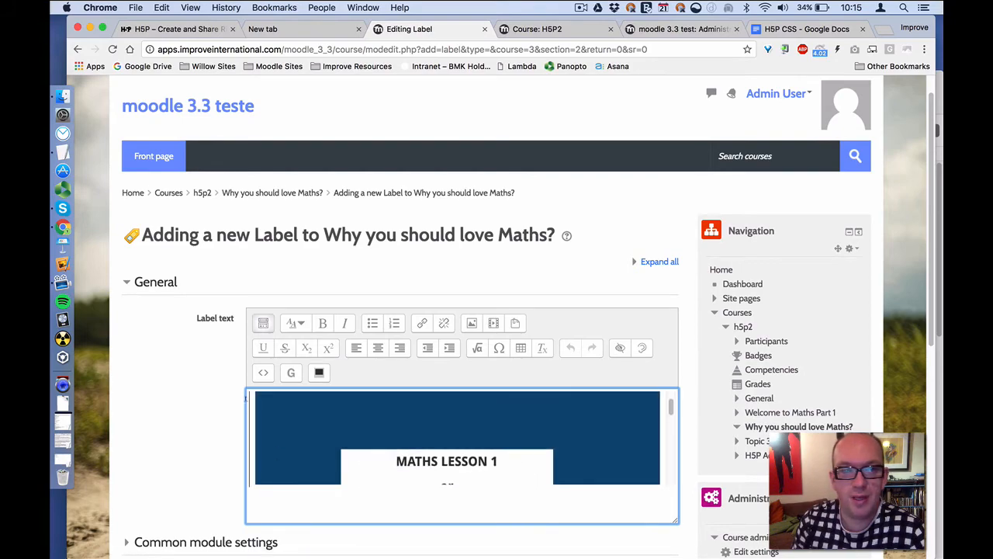
{"action": "left_click", "coordinate": [263, 373]}
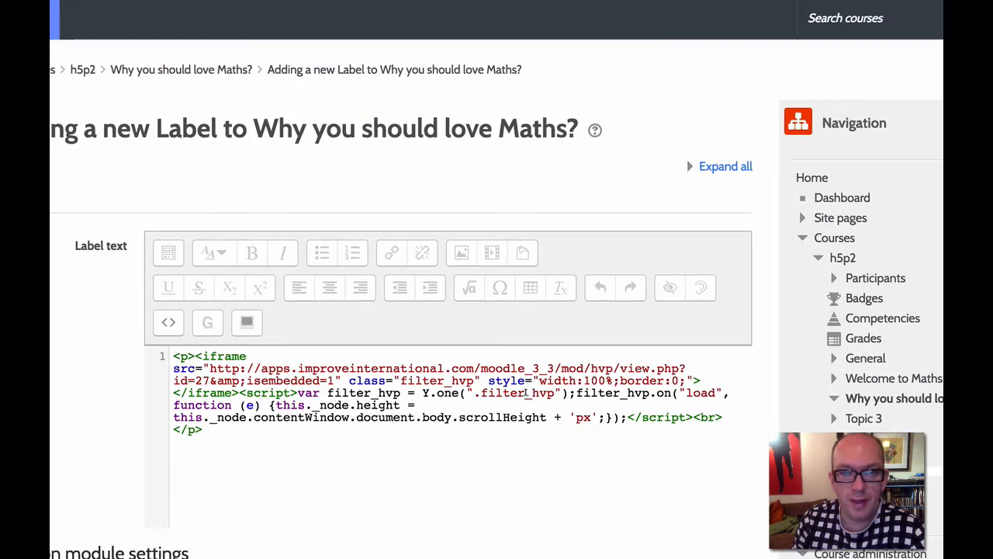
{"action": "left_click", "coordinate": [617, 380]}
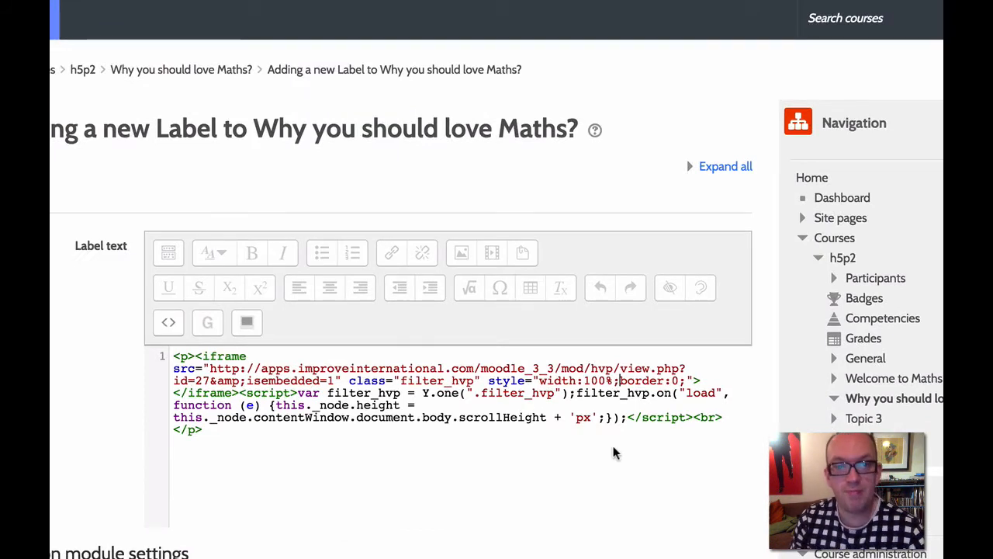
{"action": "type", "text": "height"}
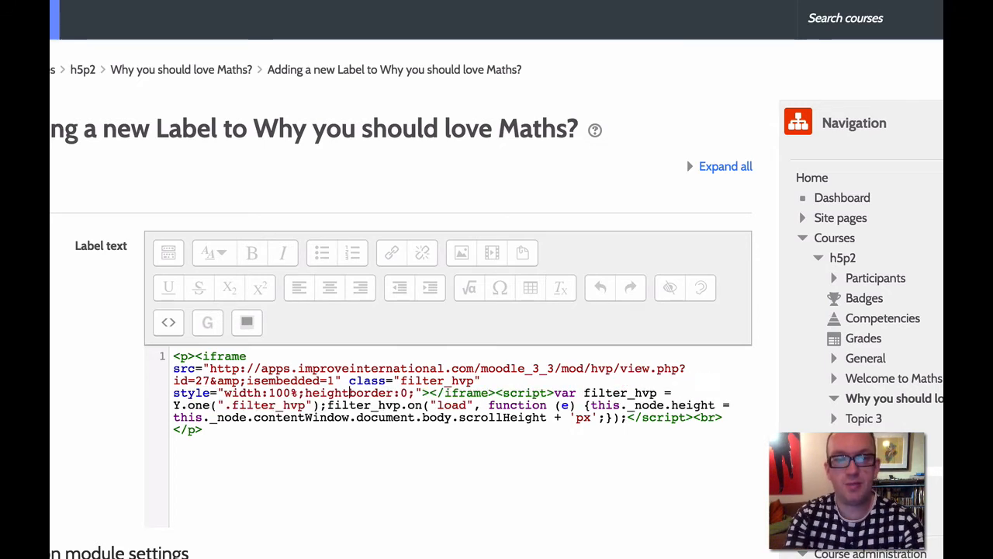
{"action": "type", "text": ":"}
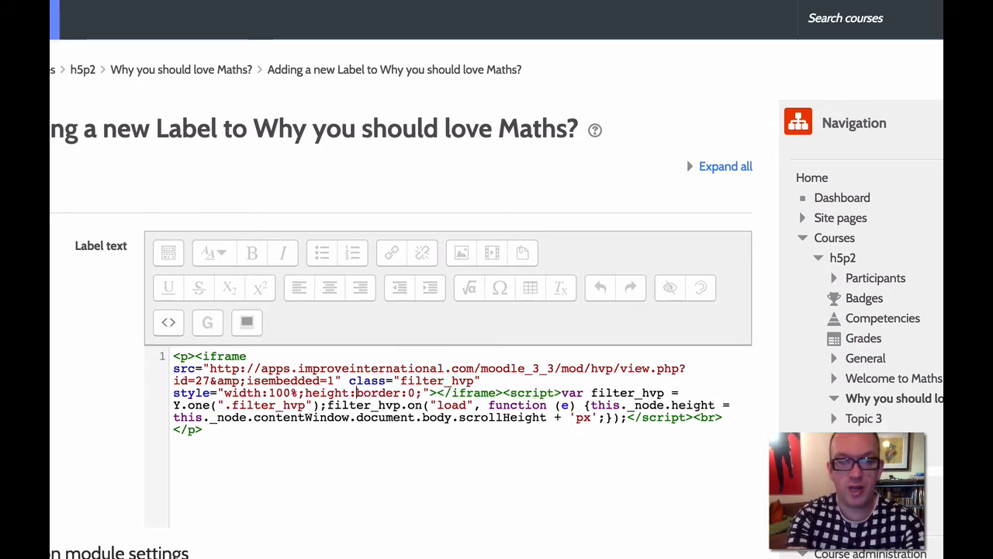
{"action": "type", "text": "600px"}
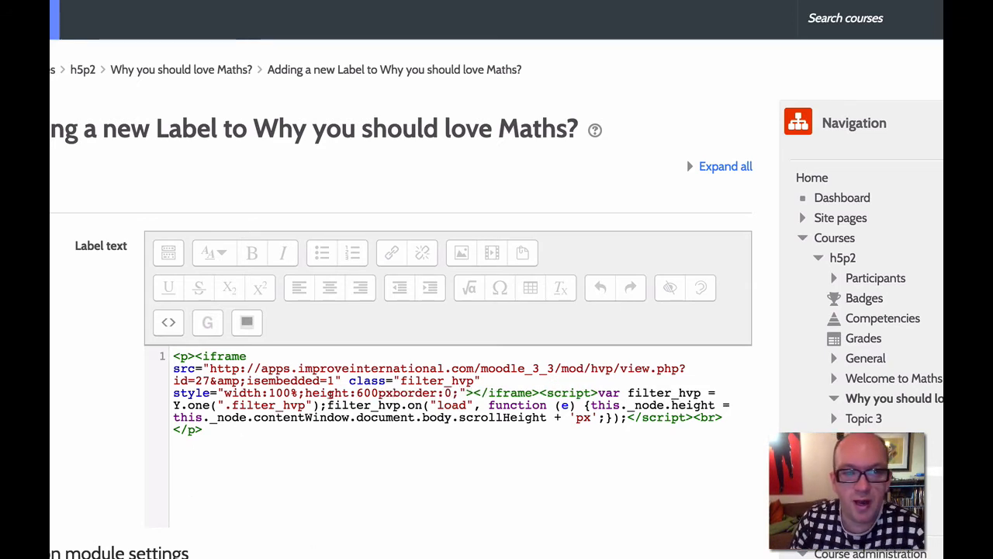
{"action": "type", "text": ";"}
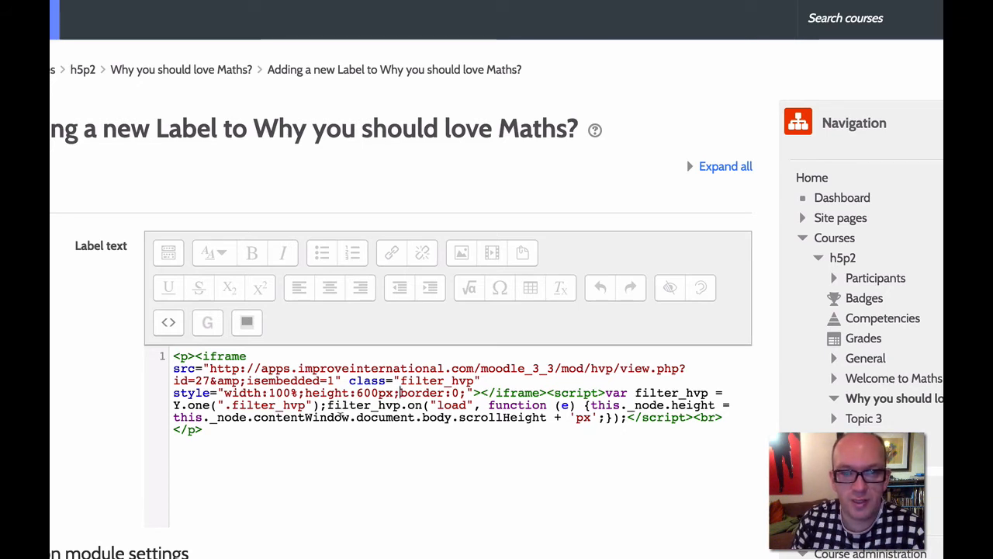
{"action": "scroll", "coordinate": [311, 440], "scroll_direction": "down", "scroll_amount": 2}
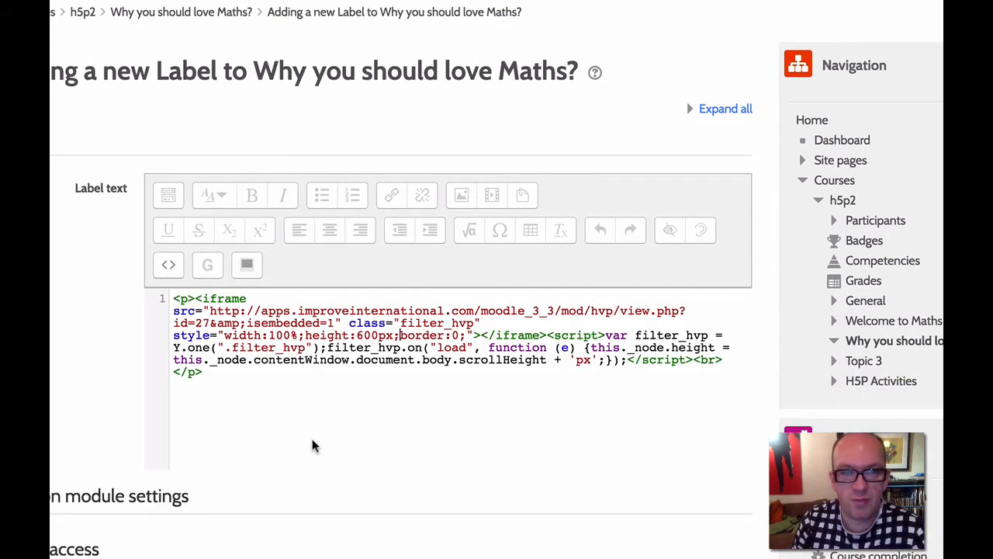
{"action": "left_click", "coordinate": [174, 270]}
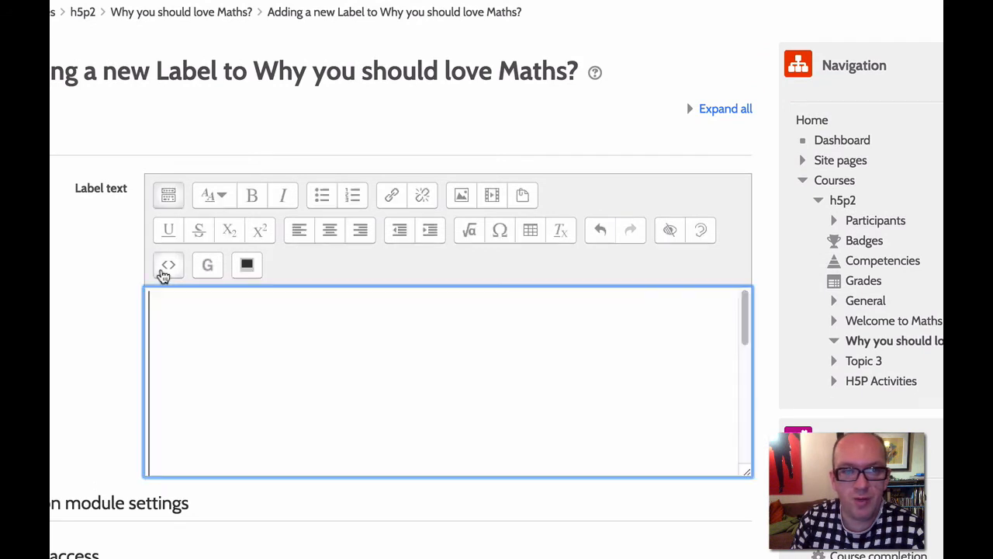
Step: Check the embedded presentation in the label text, and save the label, returning to the course
{"action": "scroll", "coordinate": [235, 337], "scroll_direction": "down", "scroll_amount": 3}
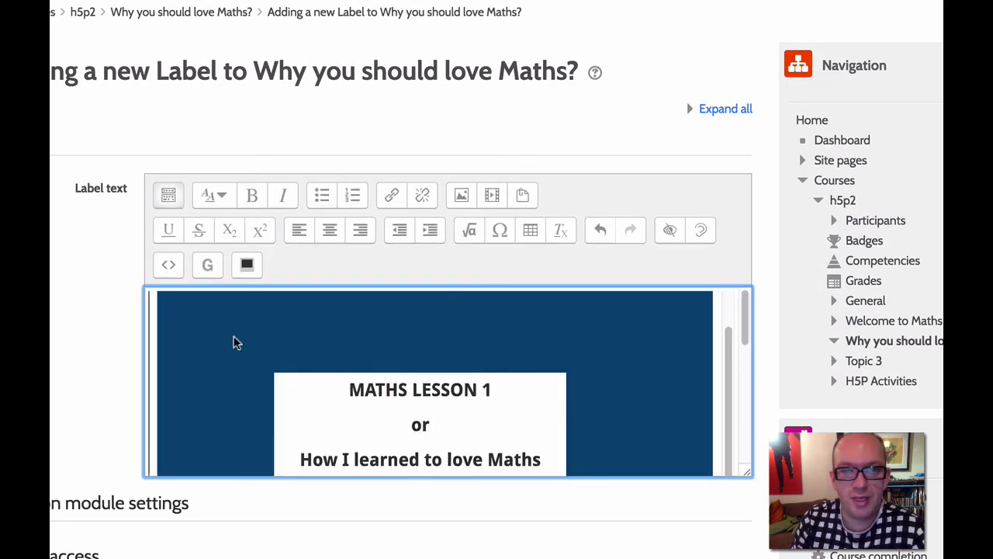
{"action": "scroll", "coordinate": [236, 349], "scroll_direction": "down", "scroll_amount": 10}
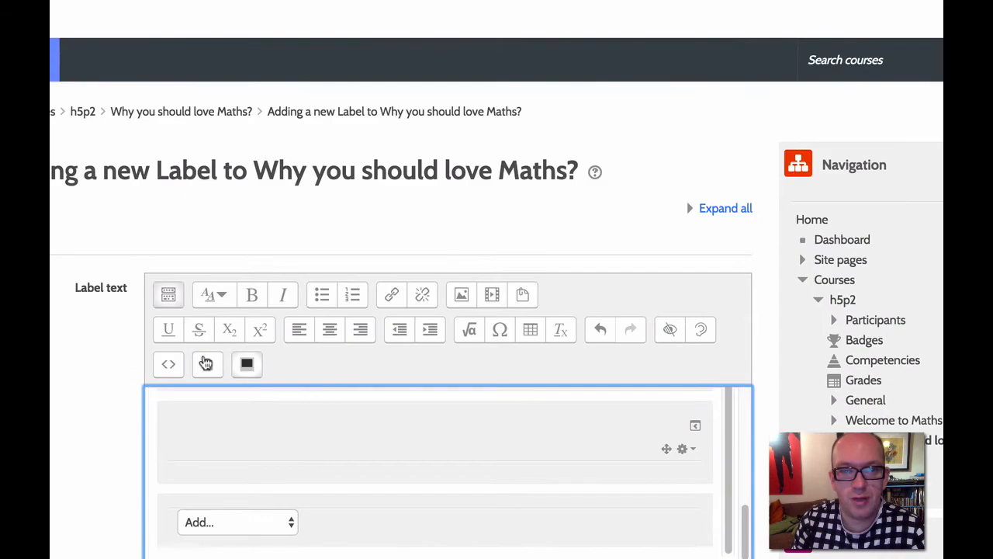
{"action": "scroll", "coordinate": [51, 359], "scroll_direction": "down", "scroll_amount": 7}
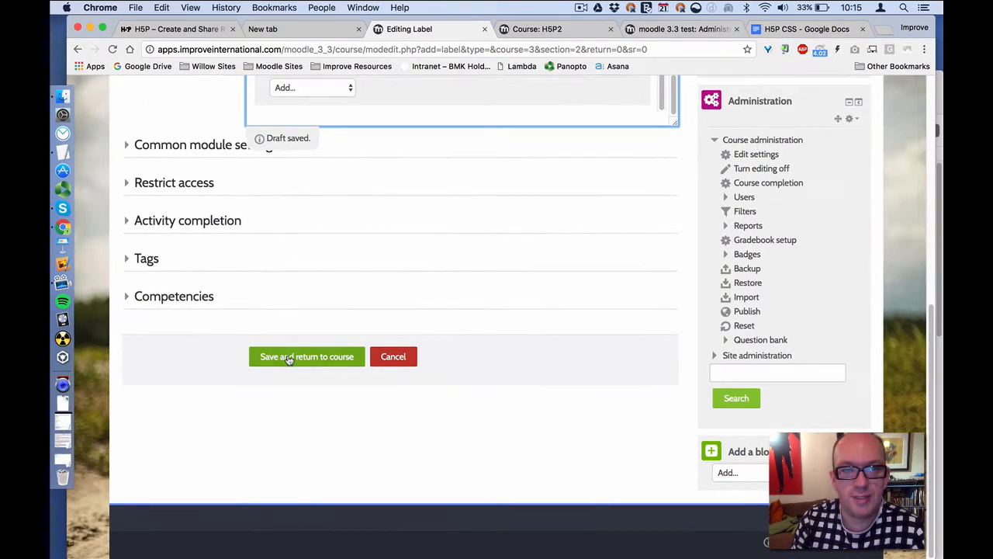
{"action": "left_click", "coordinate": [216, 307]}
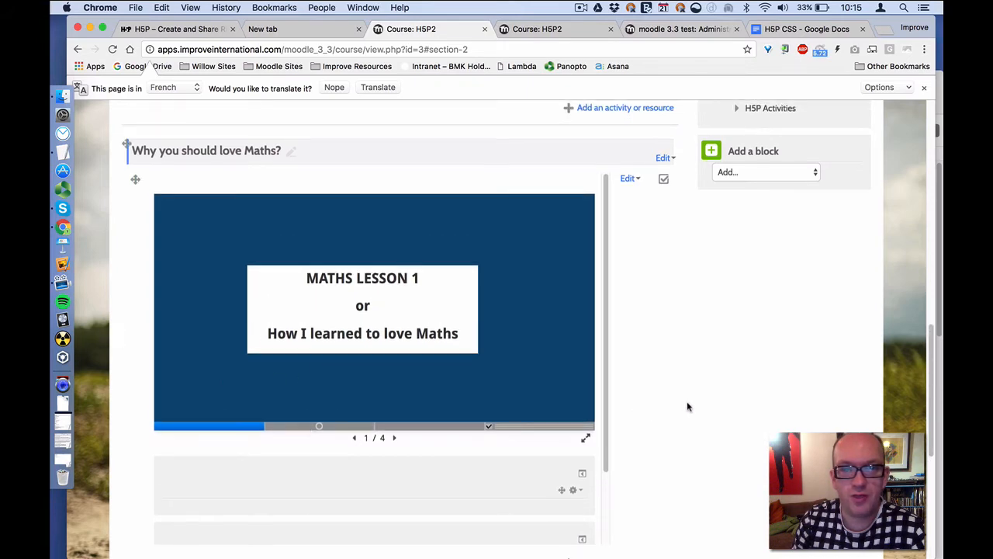
Step: Turn editing off for the course
{"action": "scroll", "coordinate": [687, 405], "scroll_direction": "up", "scroll_amount": 3}
{"action": "scroll", "coordinate": [686, 406], "scroll_direction": "up", "scroll_amount": 5}
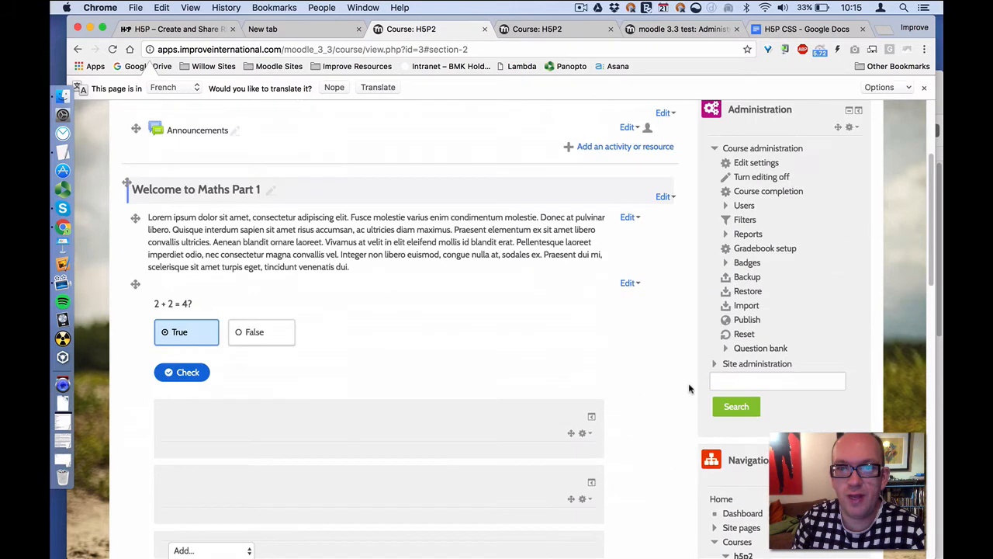
{"action": "left_click", "coordinate": [764, 180]}
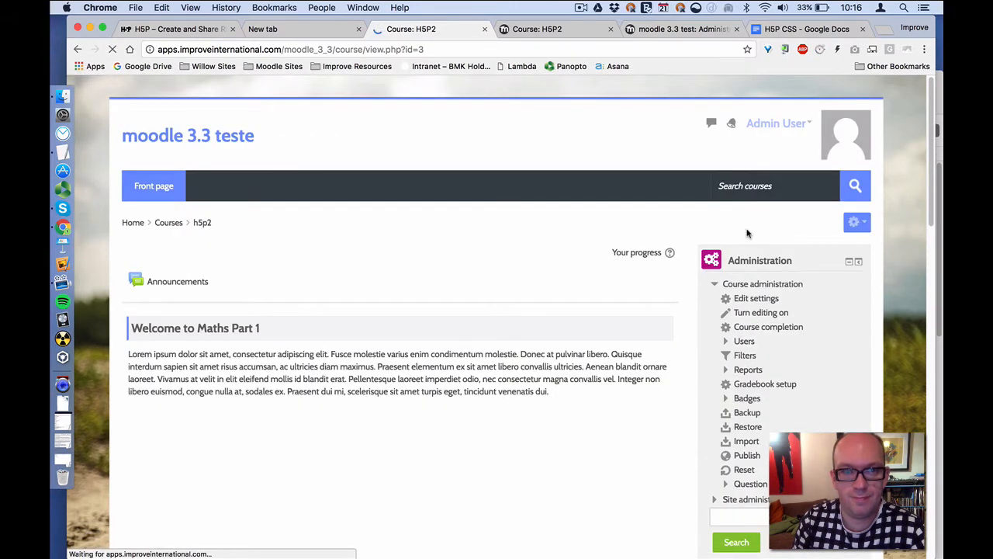
Step: Test the embedded Maths presentation's second slide by answering its quiz questions with 1826 and 6
{"action": "scroll", "coordinate": [747, 233], "scroll_direction": "down", "scroll_amount": 3}
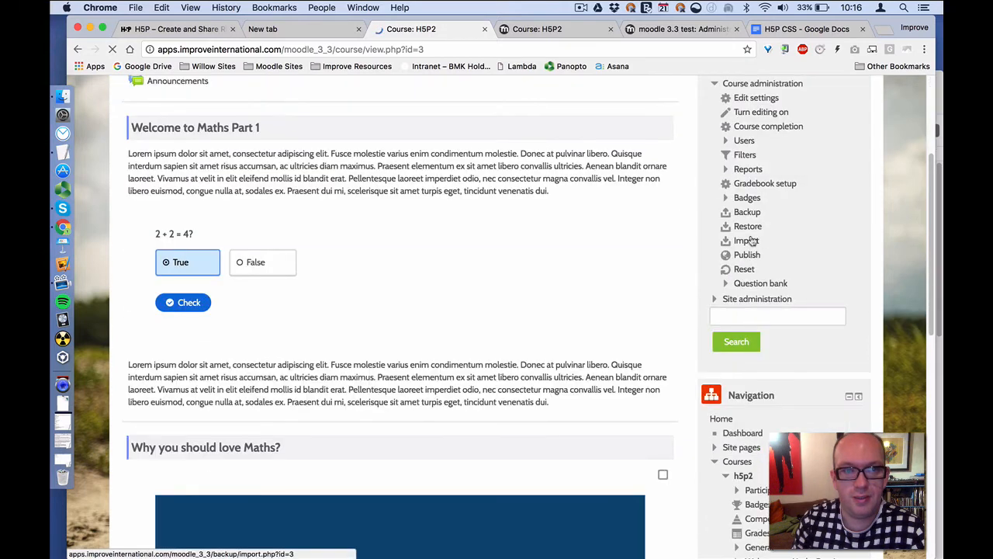
{"action": "scroll", "coordinate": [747, 240], "scroll_direction": "down", "scroll_amount": 5}
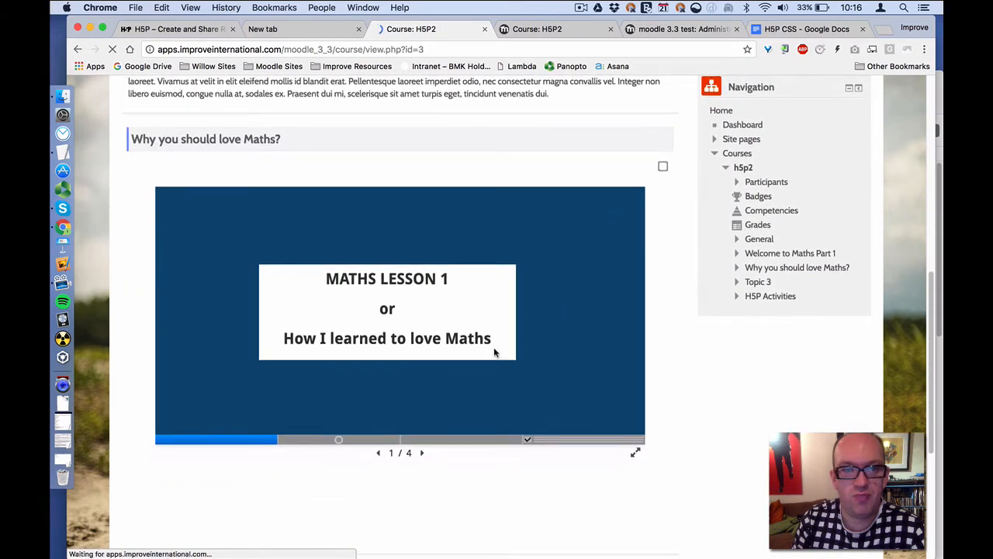
{"action": "scroll", "coordinate": [494, 350], "scroll_direction": "down", "scroll_amount": 1}
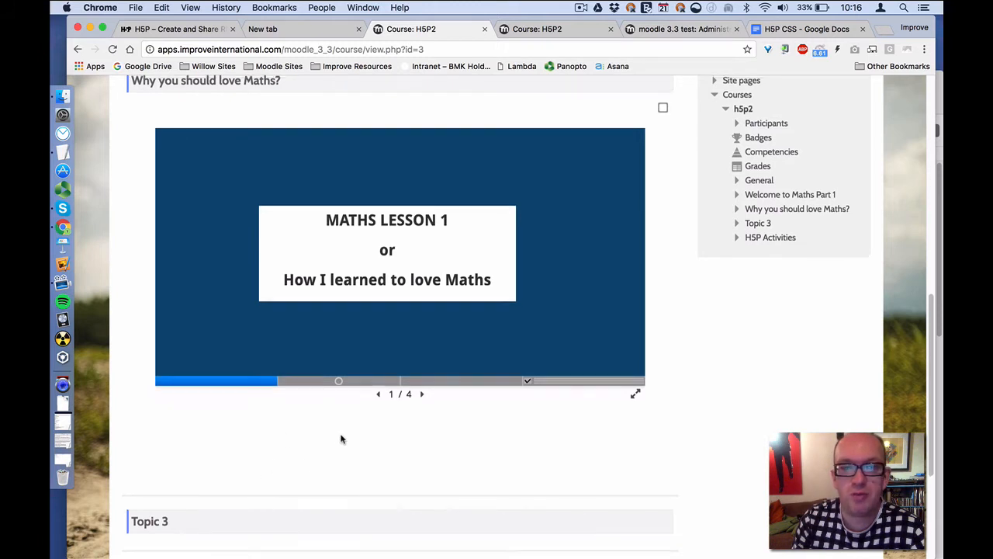
{"action": "scroll", "coordinate": [339, 436], "scroll_direction": "up", "scroll_amount": 1}
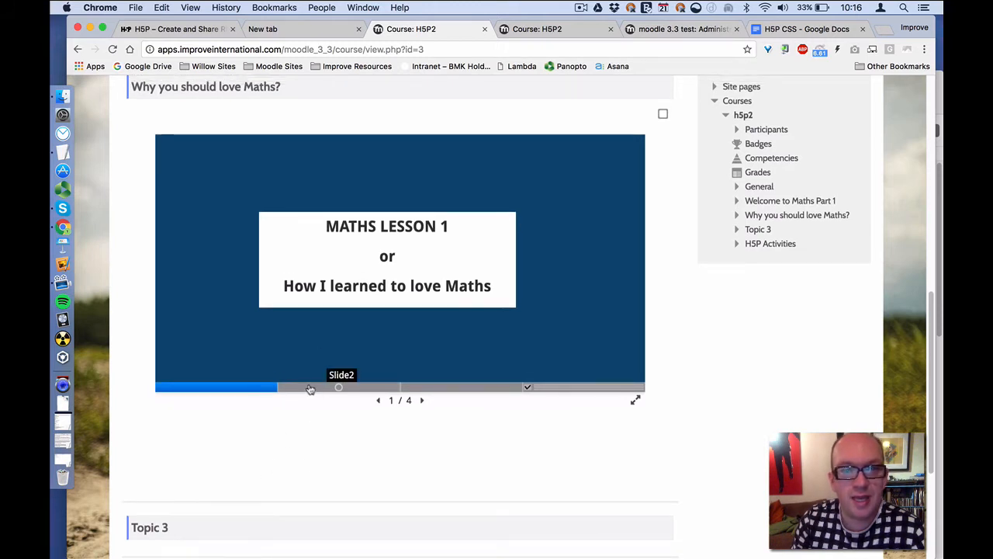
{"action": "left_click", "coordinate": [309, 389]}
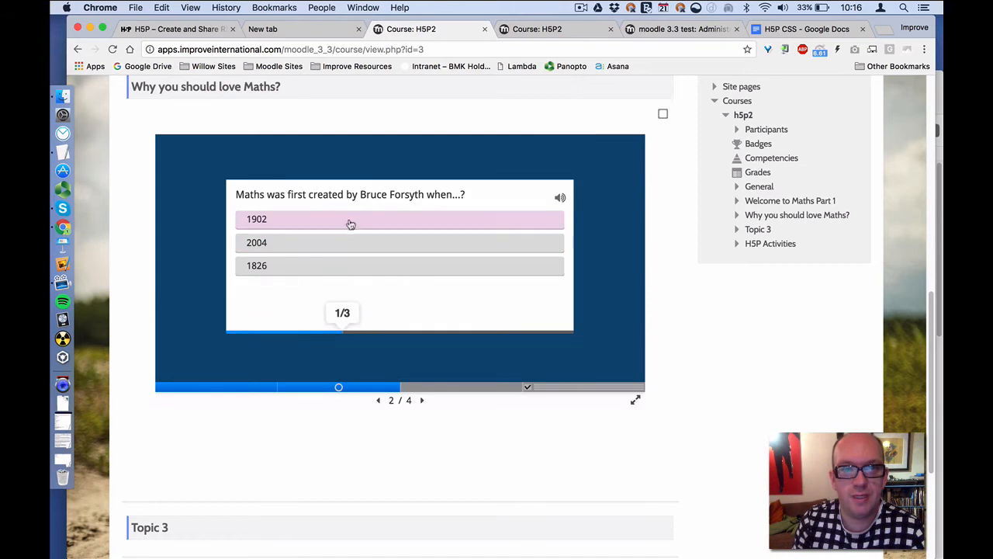
{"action": "left_click", "coordinate": [324, 264]}
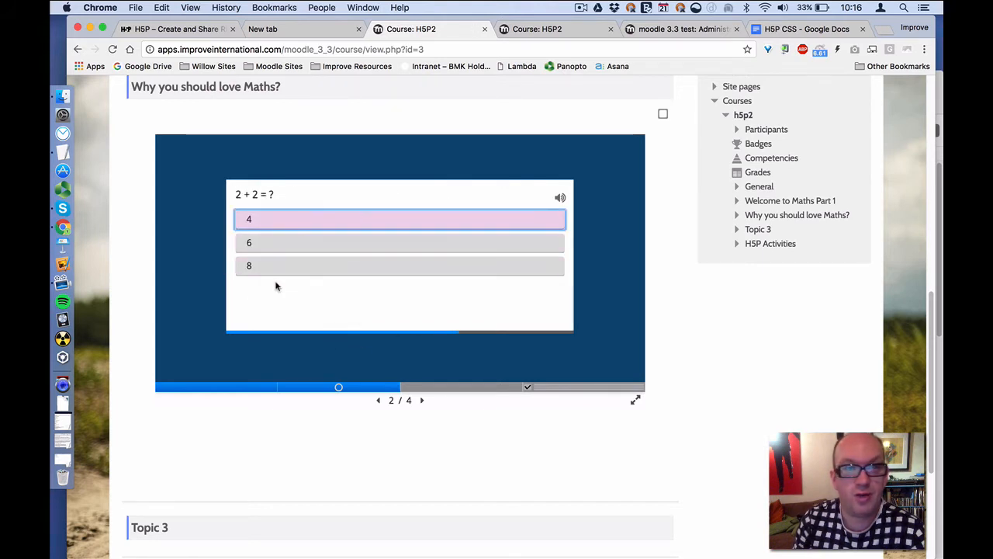
{"action": "left_click", "coordinate": [311, 241]}
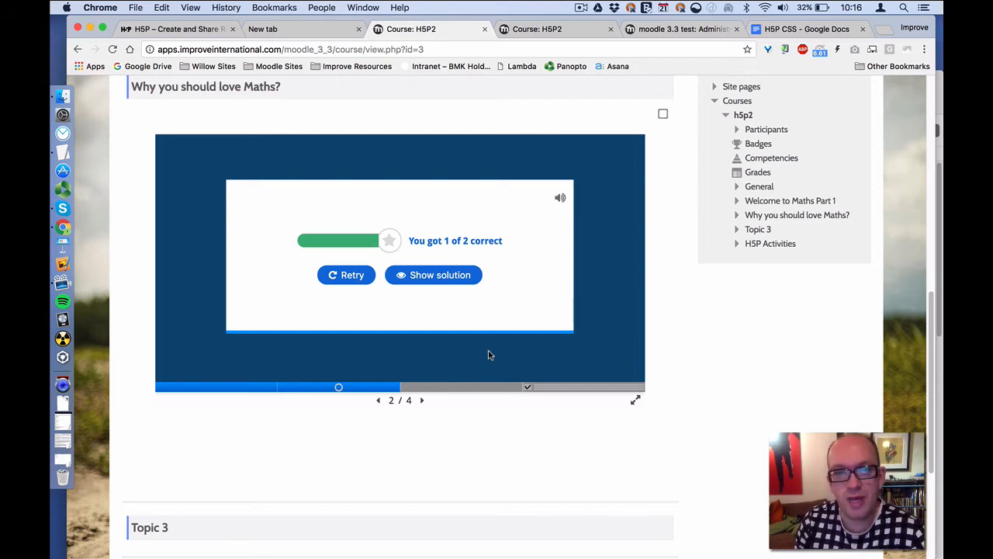
Step: Go to the presentation's third slide, start its embedded video and pause it
{"action": "left_click", "coordinate": [499, 388]}
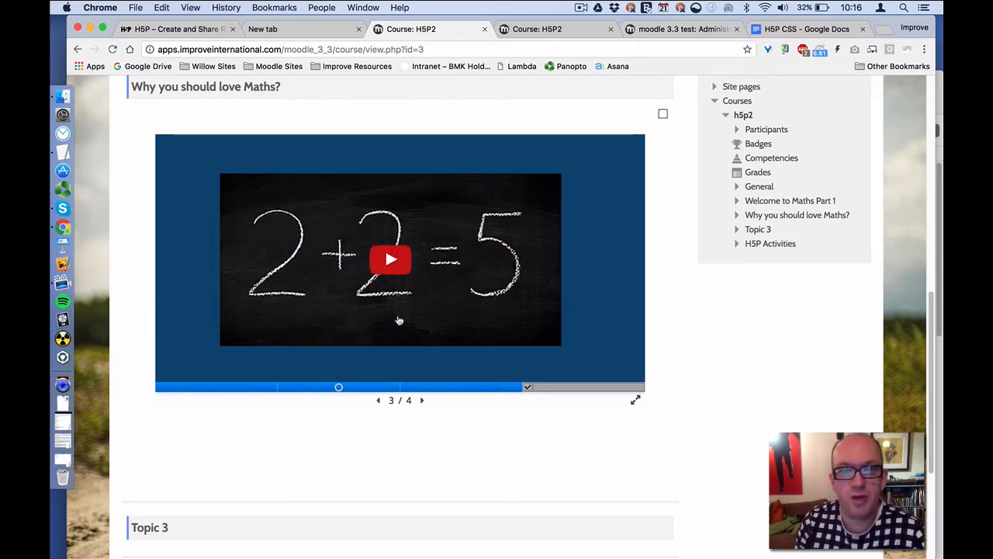
{"action": "left_click", "coordinate": [390, 260]}
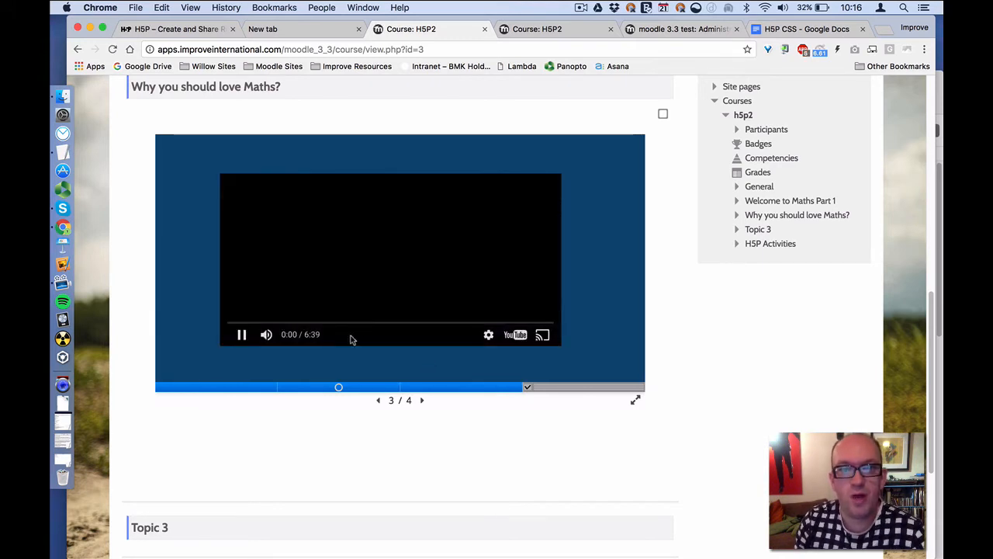
{"action": "left_click", "coordinate": [241, 334]}
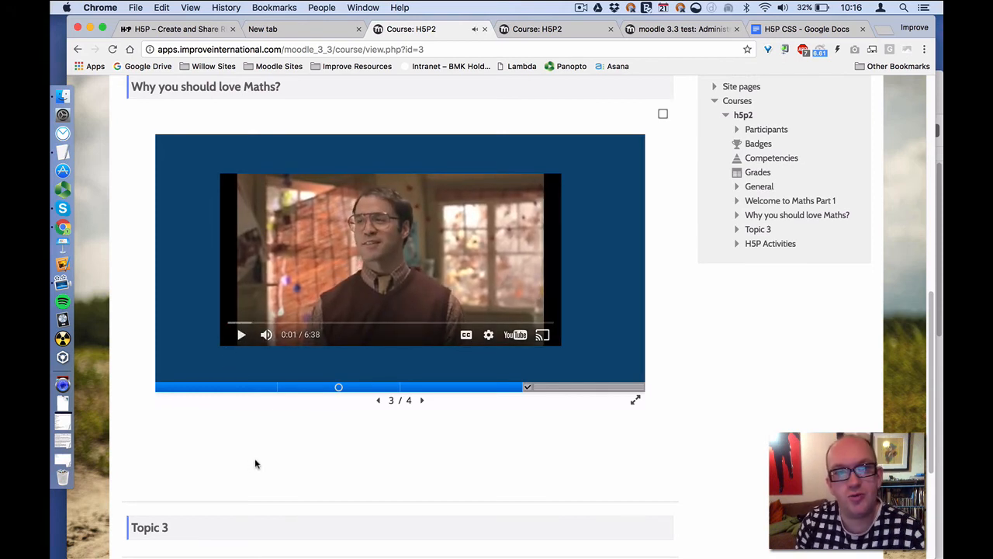
Step: Examine the end of the course page, including the hidden H5P Activities section, and return to the page start
{"action": "scroll", "coordinate": [256, 463], "scroll_direction": "up", "scroll_amount": 1}
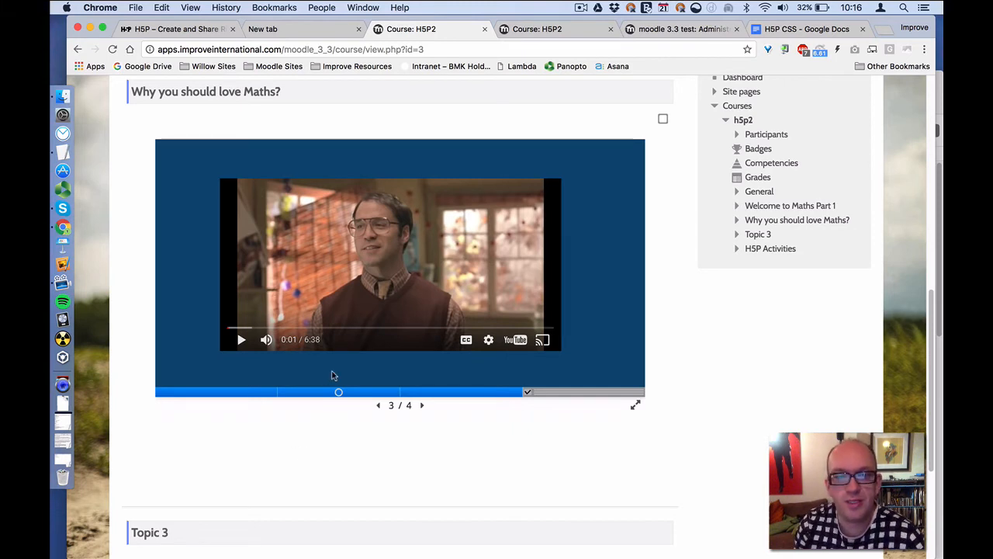
{"action": "scroll", "coordinate": [329, 382], "scroll_direction": "up", "scroll_amount": 1}
{"action": "scroll", "coordinate": [329, 388], "scroll_direction": "down", "scroll_amount": 3}
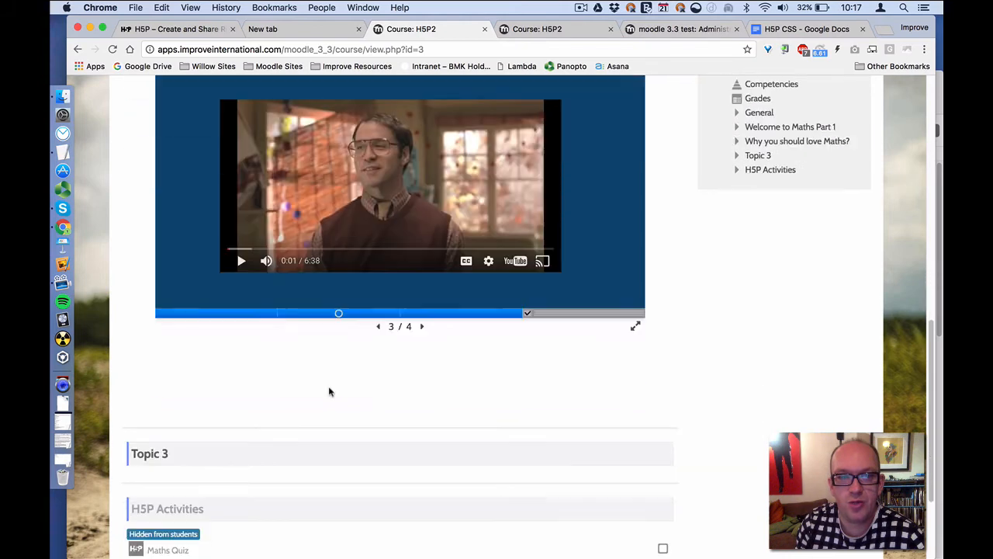
{"action": "scroll", "coordinate": [328, 386], "scroll_direction": "down", "scroll_amount": 3}
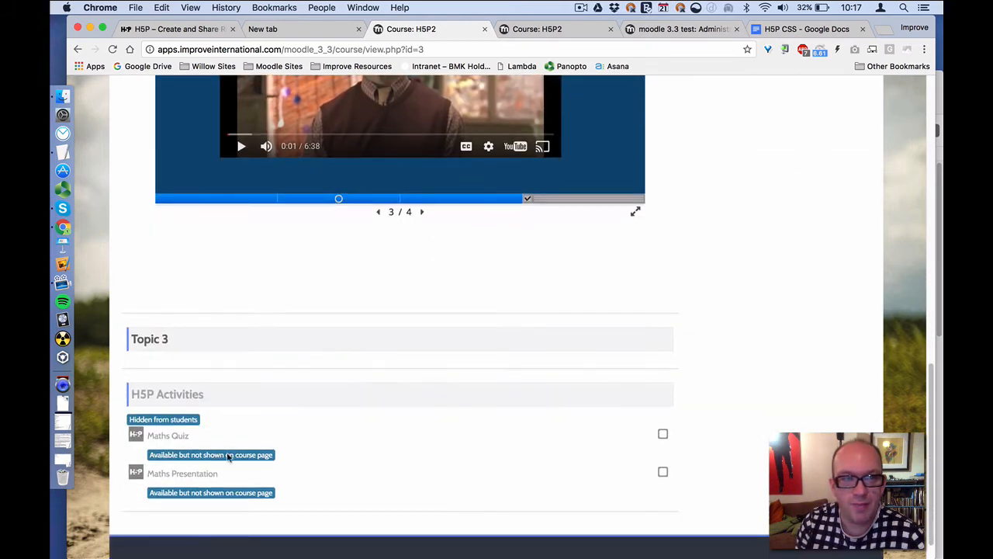
{"action": "scroll", "coordinate": [677, 369], "scroll_direction": "up", "scroll_amount": 10}
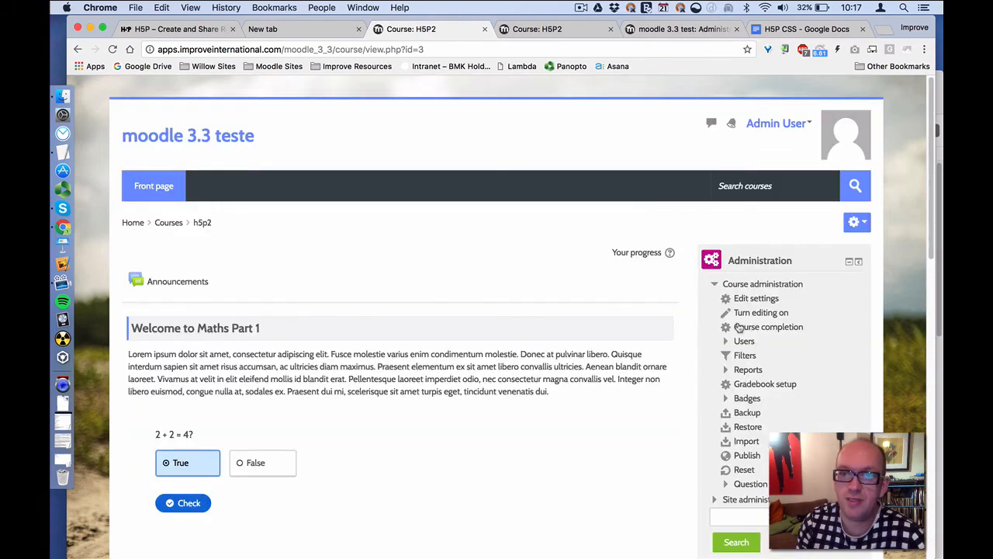
Step: Switch the course view to the Student role
{"action": "left_click", "coordinate": [856, 222]}
{"action": "left_click", "coordinate": [824, 261]}
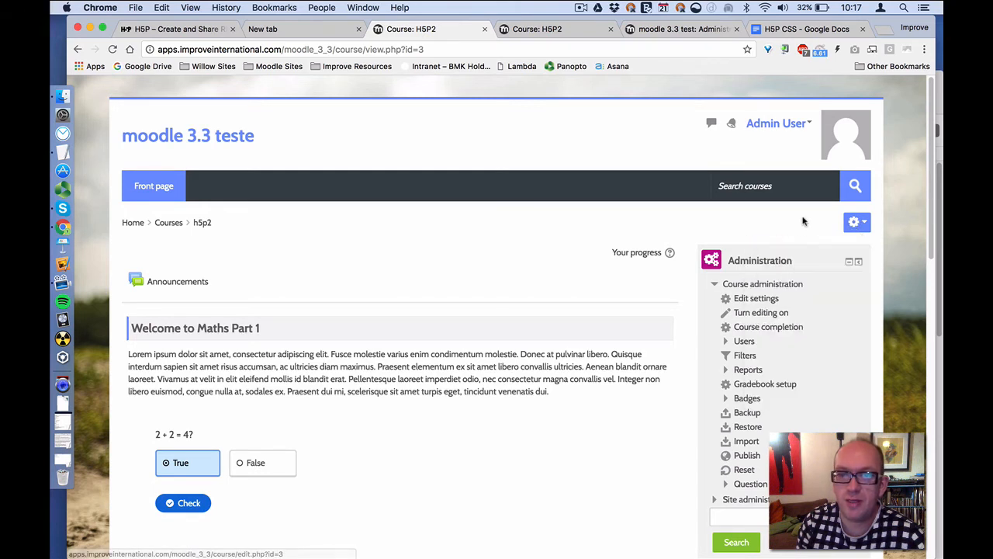
{"action": "left_click", "coordinate": [808, 123]}
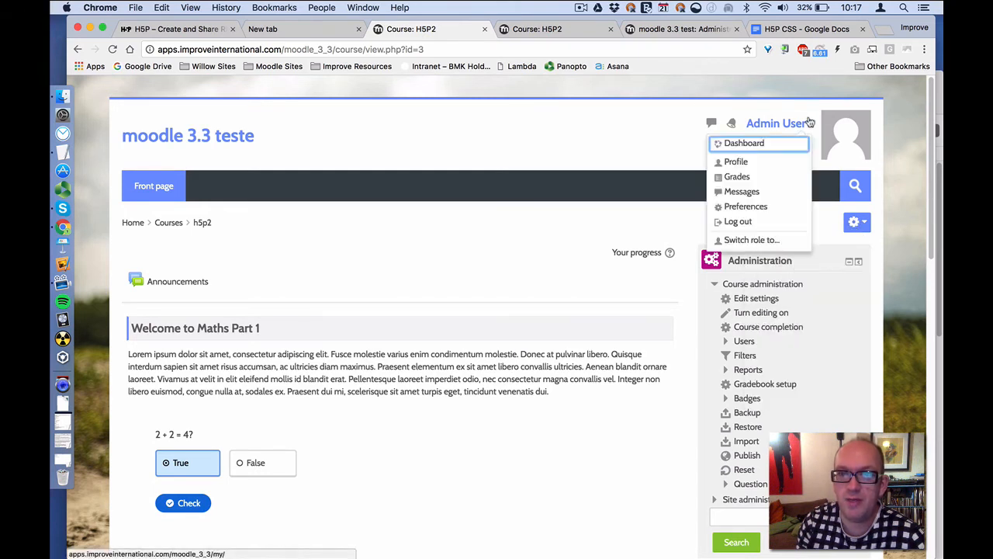
{"action": "left_click", "coordinate": [773, 242]}
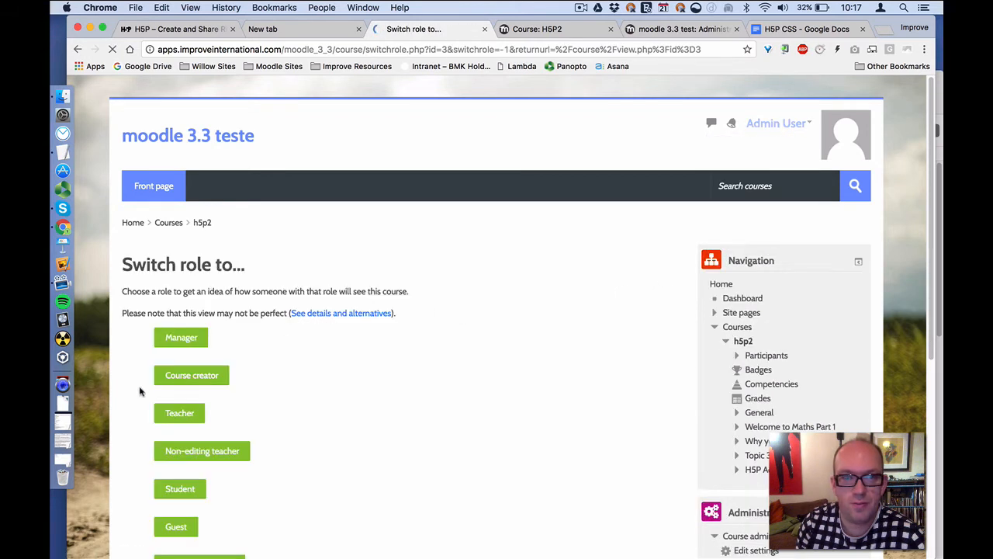
{"action": "left_click", "coordinate": [180, 488]}
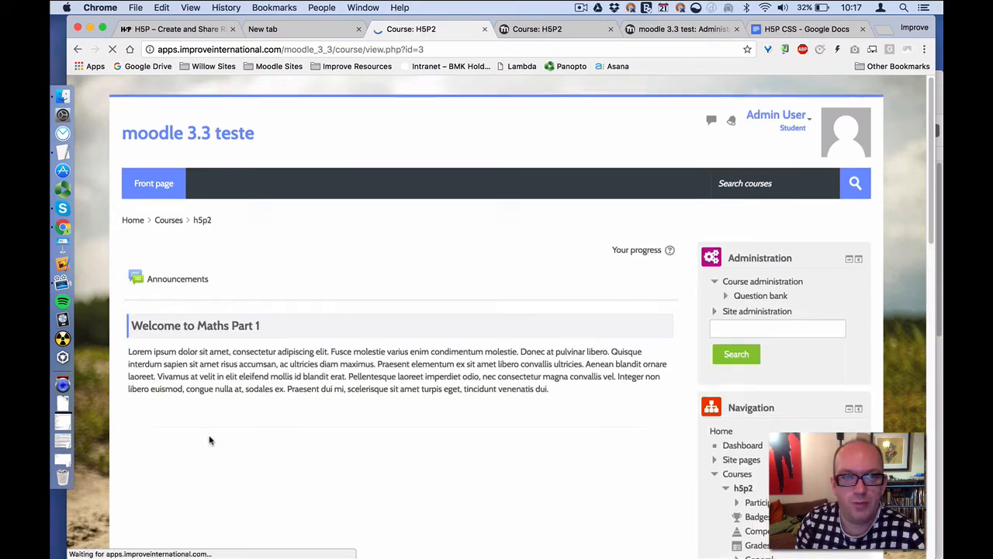
Step: Review the whole course page as a student, checking both embedded activities and whether the H5P Activities section is listed
{"action": "scroll", "coordinate": [209, 440], "scroll_direction": "down", "scroll_amount": 3}
{"action": "scroll", "coordinate": [208, 444], "scroll_direction": "down", "scroll_amount": 10}
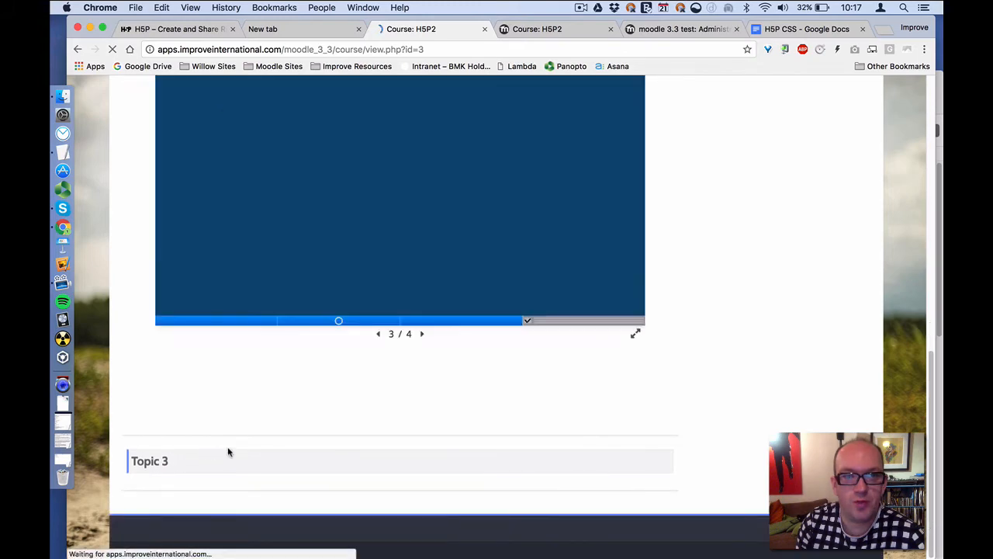
{"action": "scroll", "coordinate": [314, 223], "scroll_direction": "up", "scroll_amount": 8}
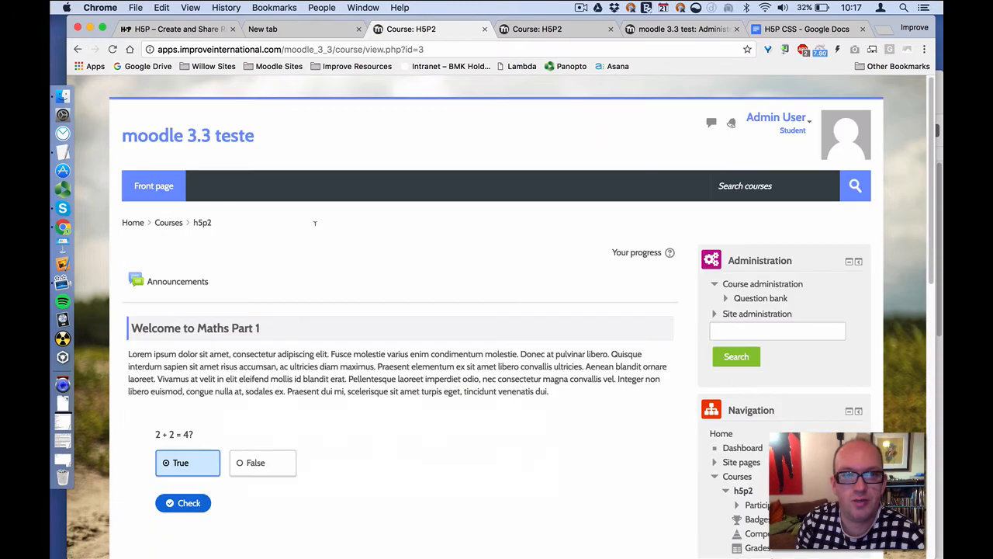
{"action": "scroll", "coordinate": [314, 232], "scroll_direction": "down", "scroll_amount": 4}
{"action": "scroll", "coordinate": [323, 246], "scroll_direction": "down", "scroll_amount": 4}
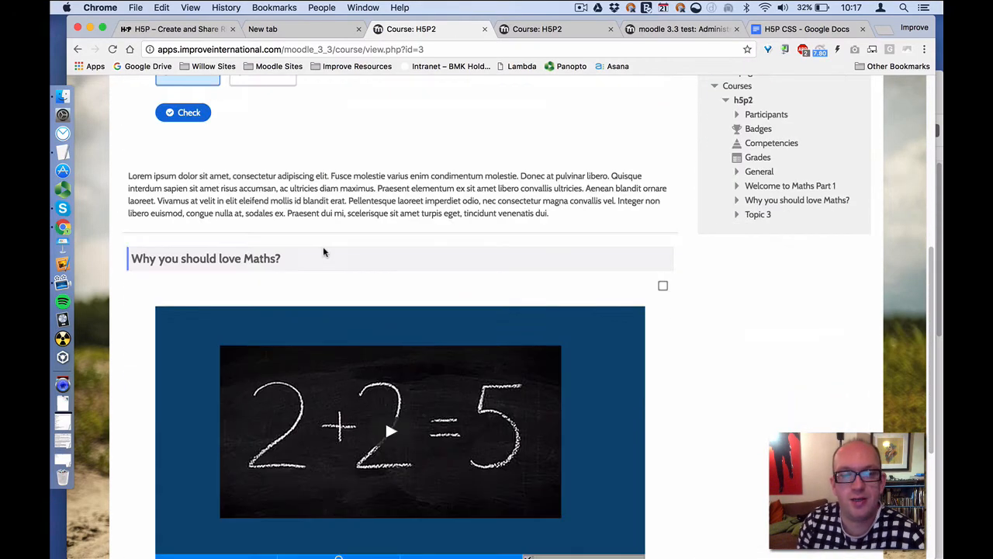
{"action": "scroll", "coordinate": [323, 246], "scroll_direction": "up", "scroll_amount": 5}
{"action": "scroll", "coordinate": [323, 250], "scroll_direction": "down", "scroll_amount": 2}
{"action": "scroll", "coordinate": [324, 261], "scroll_direction": "down", "scroll_amount": 5}
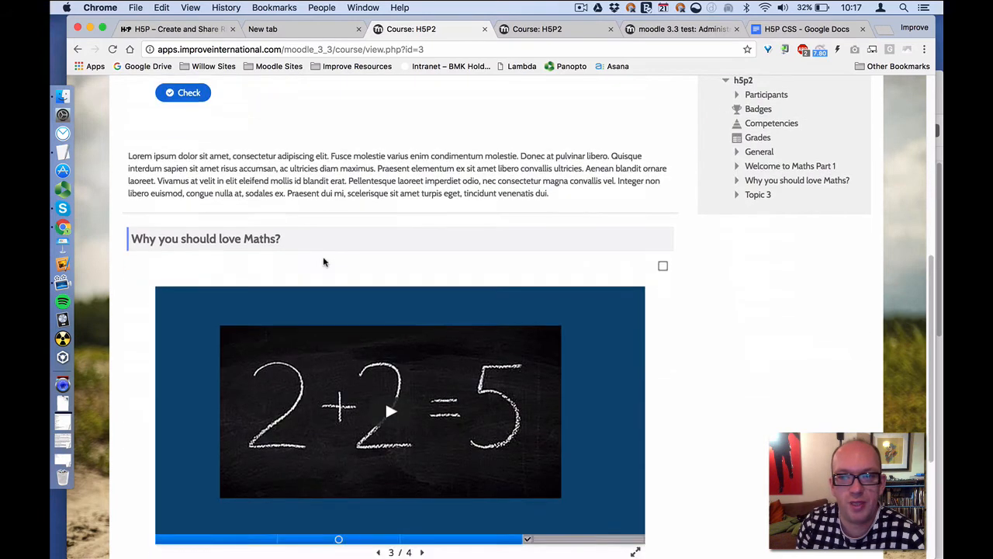
Step: Move the browser window aside, close the Skype window behind it, and return the browser to the upper edge of the screen
{"action": "left_click_drag", "start_coordinate": [885, 19], "coordinate": [911, 137]}
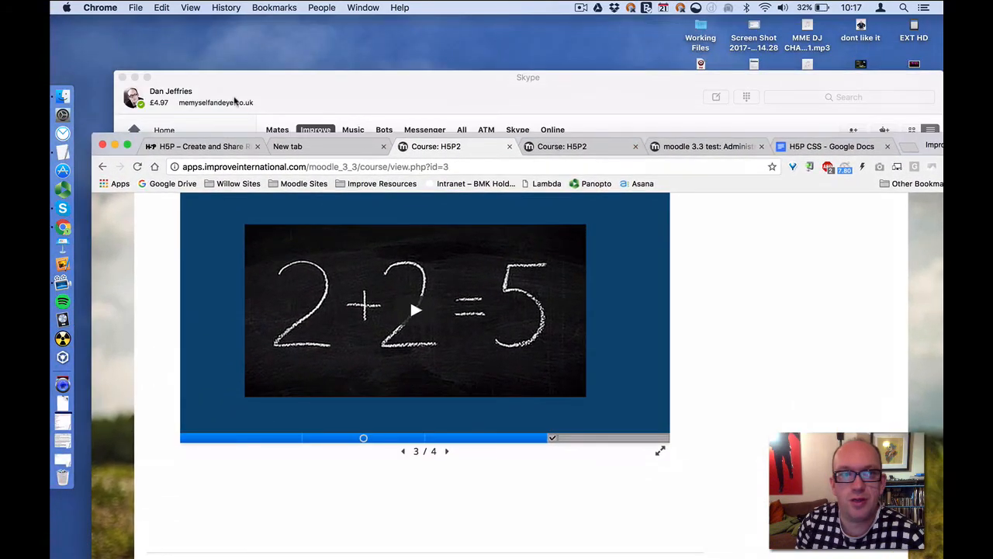
{"action": "left_click", "coordinate": [122, 76]}
{"action": "left_click_drag", "start_coordinate": [903, 140], "coordinate": [892, 4]}
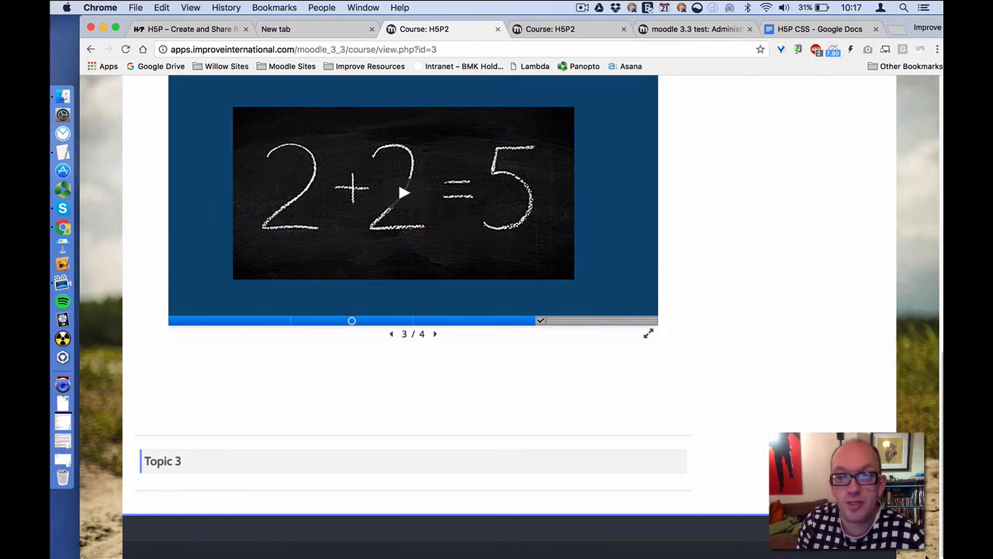
Step: Narrow the browser window to about half the screen and check how the course page and embedded activities adapt
{"action": "scroll", "coordinate": [925, 556], "scroll_direction": "up", "scroll_amount": 10}
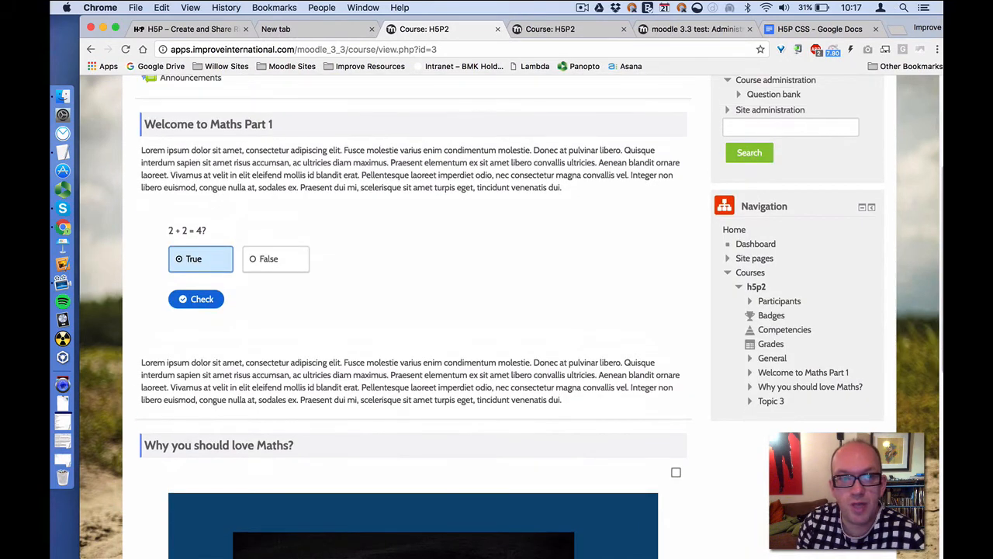
{"action": "left_click_drag", "start_coordinate": [940, 556], "coordinate": [517, 555]}
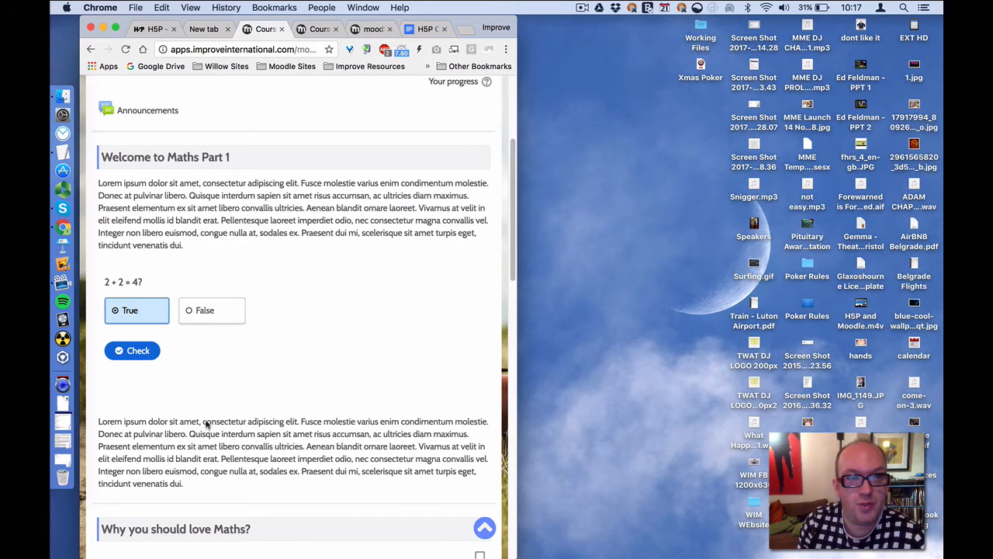
{"action": "scroll", "coordinate": [309, 388], "scroll_direction": "down", "scroll_amount": 15}
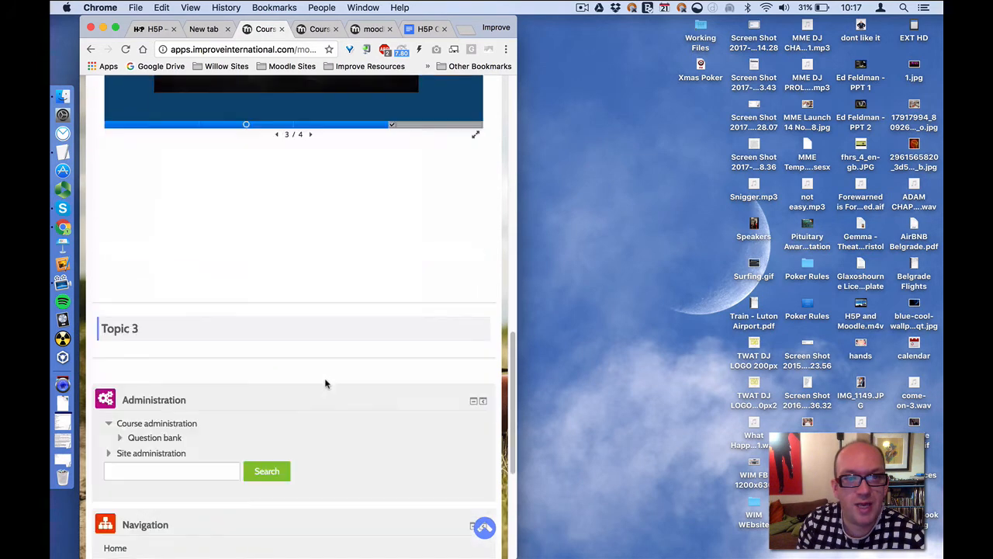
{"action": "scroll", "coordinate": [325, 385], "scroll_direction": "up", "scroll_amount": 2}
{"action": "scroll", "coordinate": [324, 382], "scroll_direction": "up", "scroll_amount": 3}
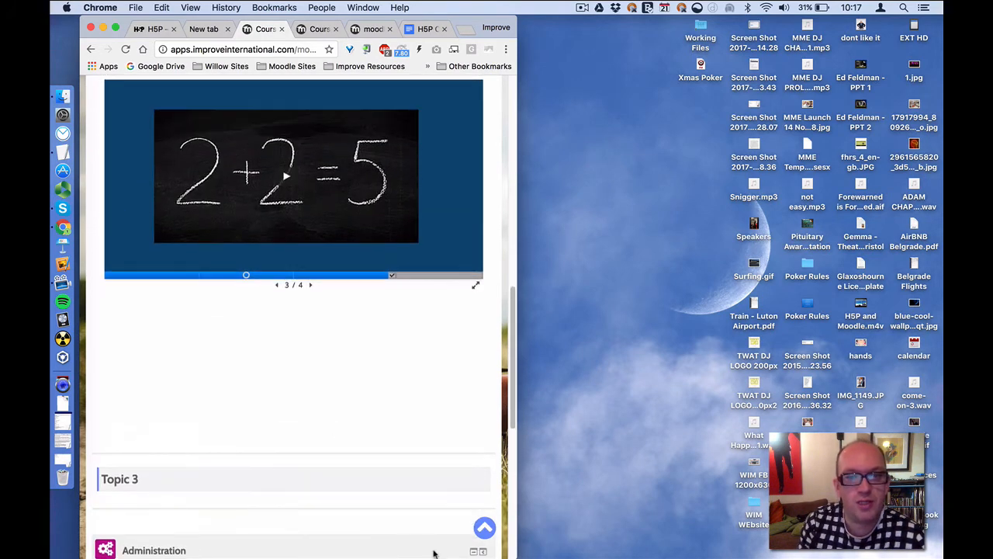
Step: Shrink the browser window to about phone width and inspect the embedded quiz and presentation at that size
{"action": "left_click_drag", "start_coordinate": [509, 556], "coordinate": [311, 557]}
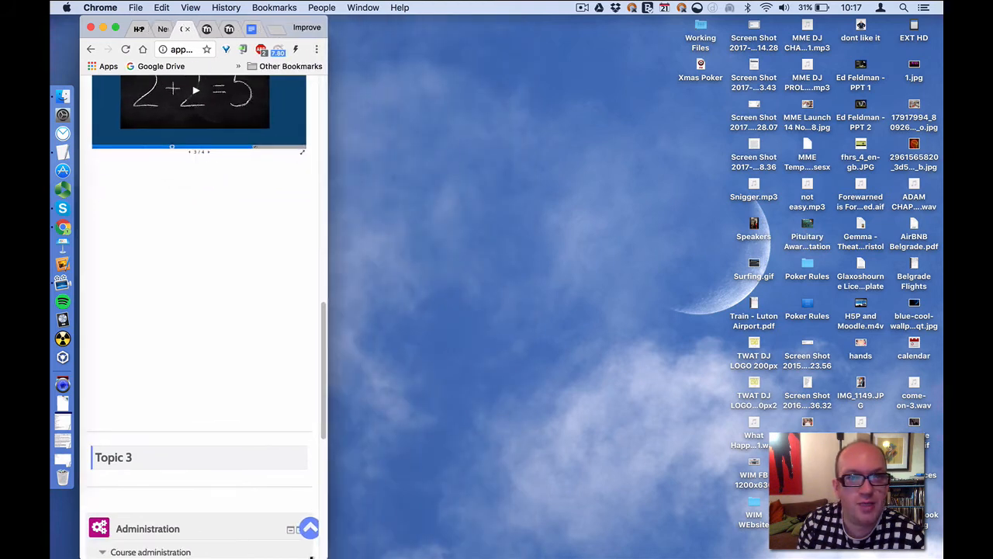
{"action": "scroll", "coordinate": [211, 431], "scroll_direction": "up", "scroll_amount": 10}
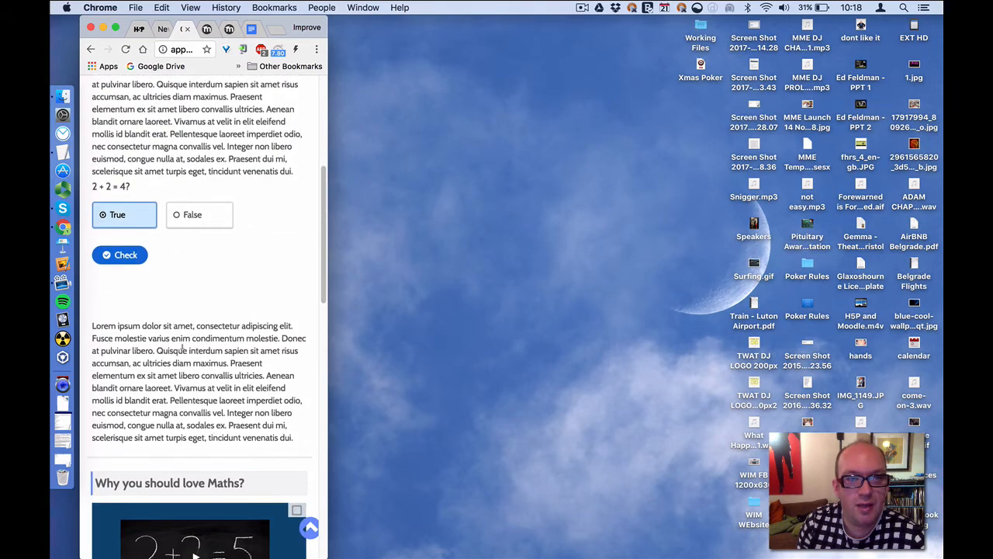
{"action": "scroll", "coordinate": [178, 365], "scroll_direction": "down", "scroll_amount": 5}
{"action": "scroll", "coordinate": [182, 404], "scroll_direction": "down", "scroll_amount": 10}
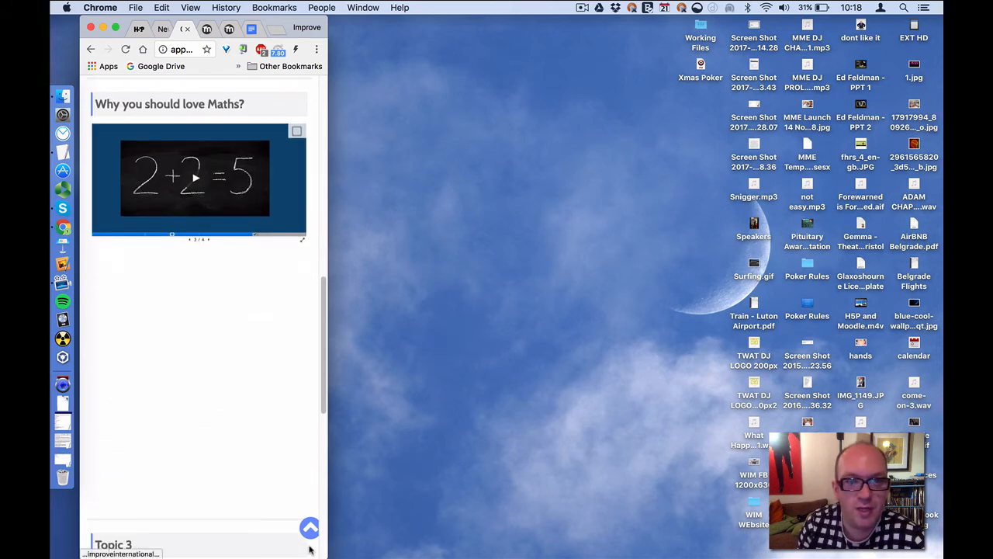
Step: Widen the browser window to nearly the full screen and examine the space below the embedded presentation
{"action": "left_click_drag", "start_coordinate": [326, 556], "coordinate": [935, 555]}
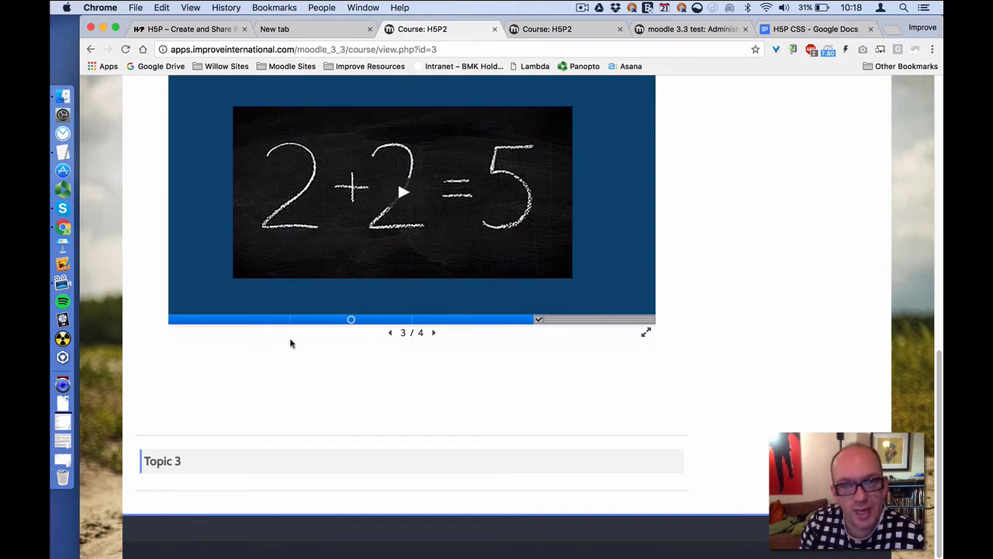
{"action": "scroll", "coordinate": [326, 353], "scroll_direction": "up", "scroll_amount": 1}
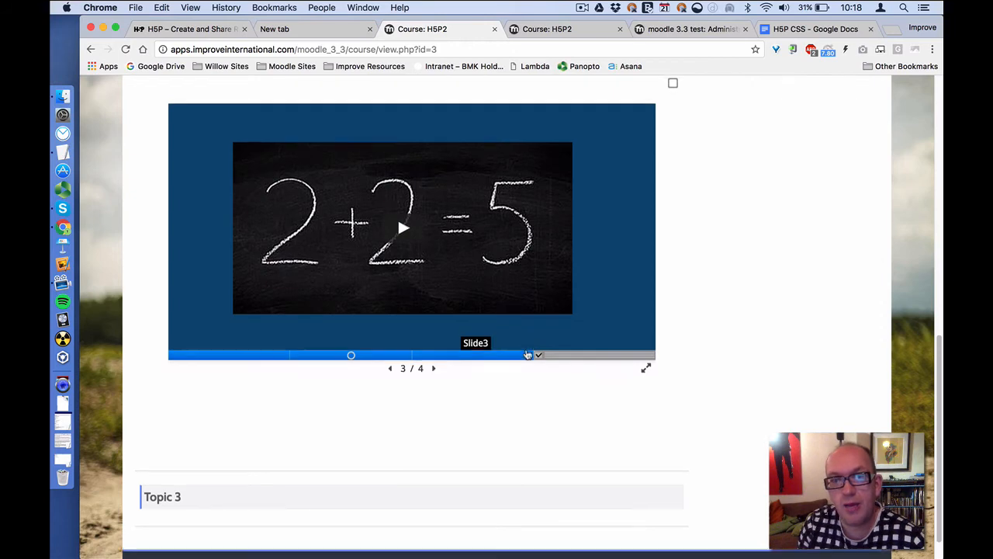
{"action": "scroll", "coordinate": [530, 351], "scroll_direction": "up", "scroll_amount": 1}
Step: Narrow the browser window to phone width again and enlarge it to about half the screen to compare the presentation's scaling
{"action": "left_click_drag", "start_coordinate": [940, 557], "coordinate": [317, 557]}
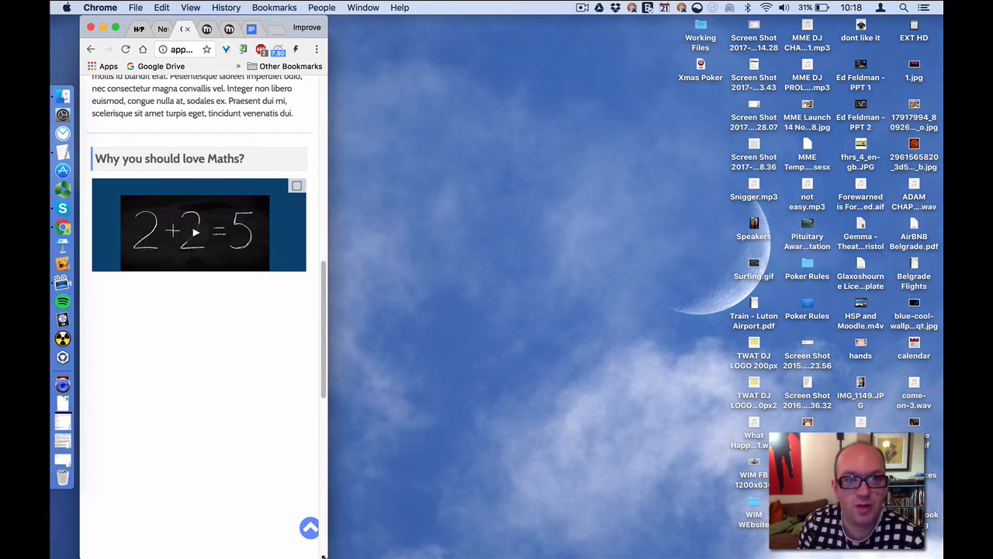
{"action": "left_click_drag", "start_coordinate": [324, 556], "coordinate": [525, 555]}
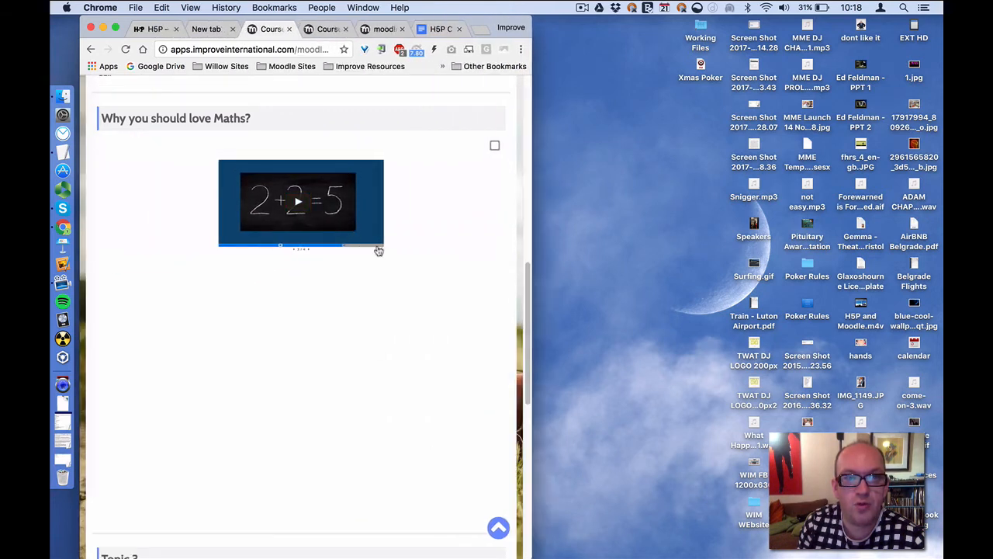
Step: Widen the browser window to the full screen, reload the H5P2 course page and look through it down to the hidden H5P Activities section
{"action": "left_click_drag", "start_coordinate": [530, 555], "coordinate": [942, 556]}
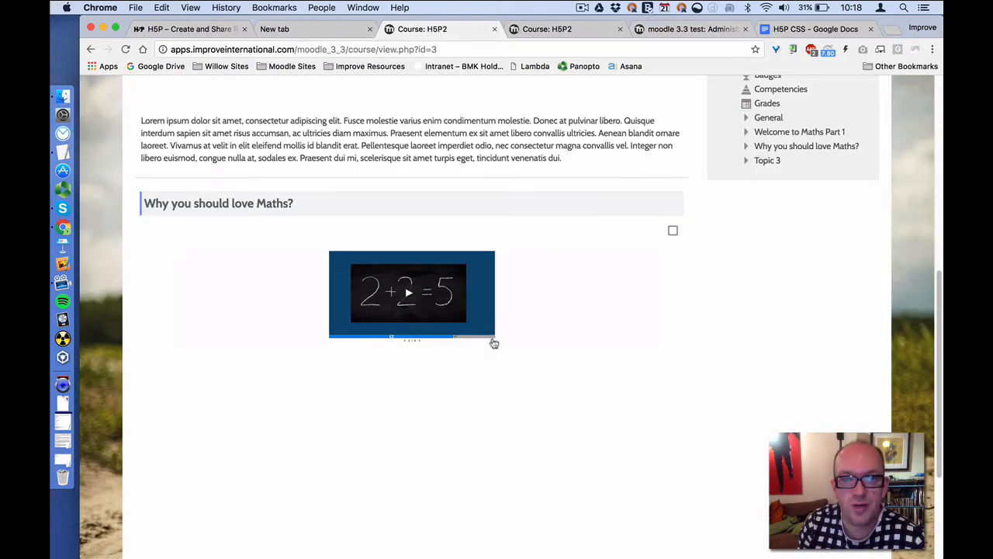
{"action": "key", "text": "super+r"}
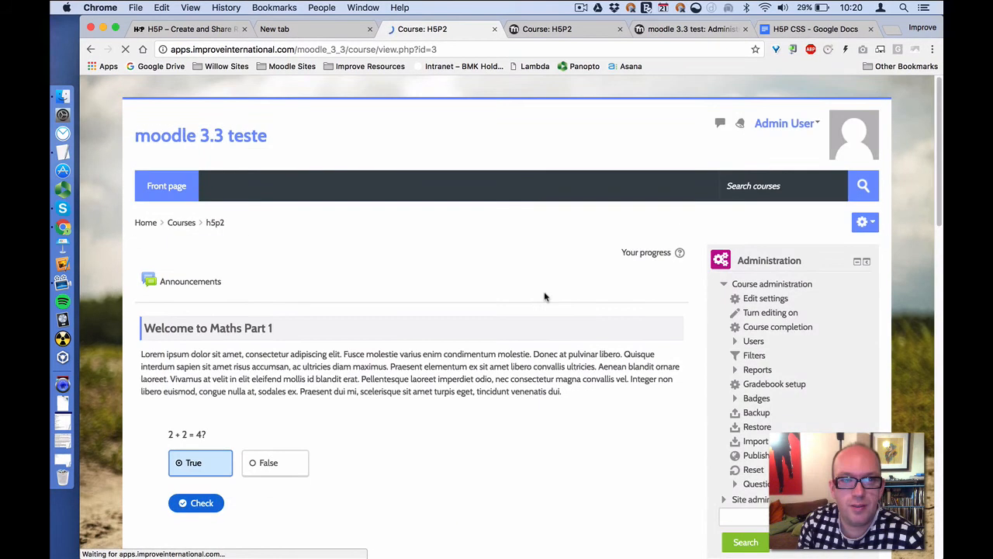
{"action": "scroll", "coordinate": [415, 289], "scroll_direction": "down", "scroll_amount": 3}
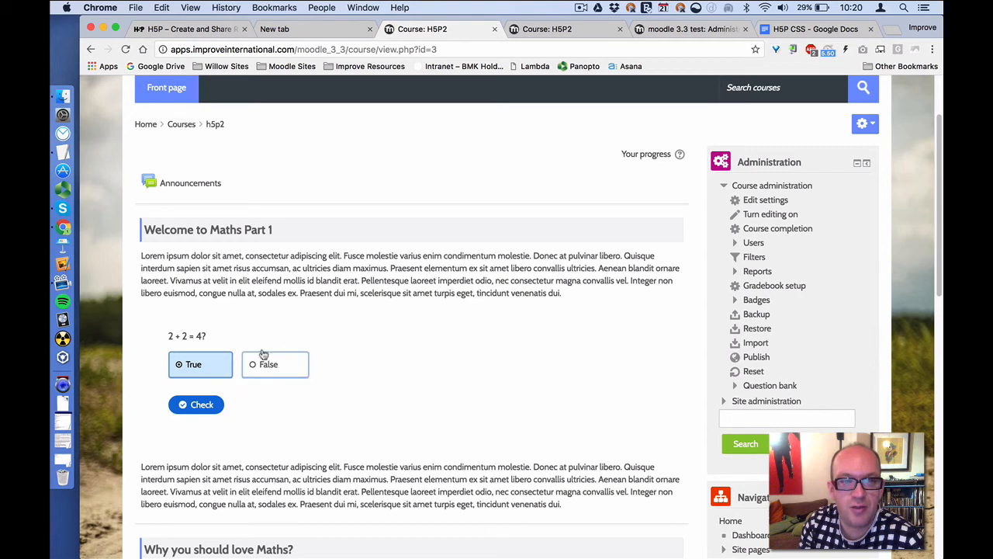
{"action": "scroll", "coordinate": [259, 361], "scroll_direction": "down", "scroll_amount": 15}
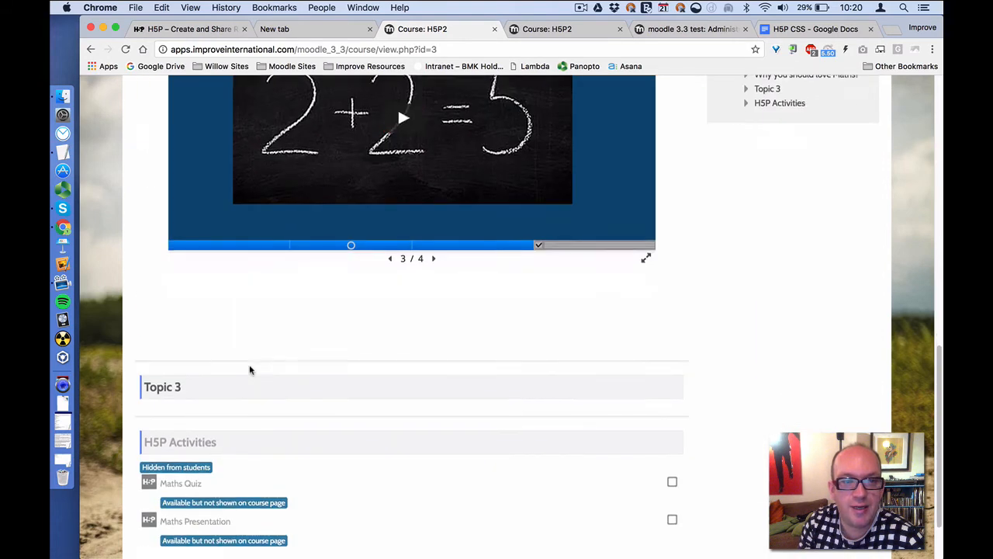
{"action": "scroll", "coordinate": [250, 369], "scroll_direction": "down", "scroll_amount": 1}
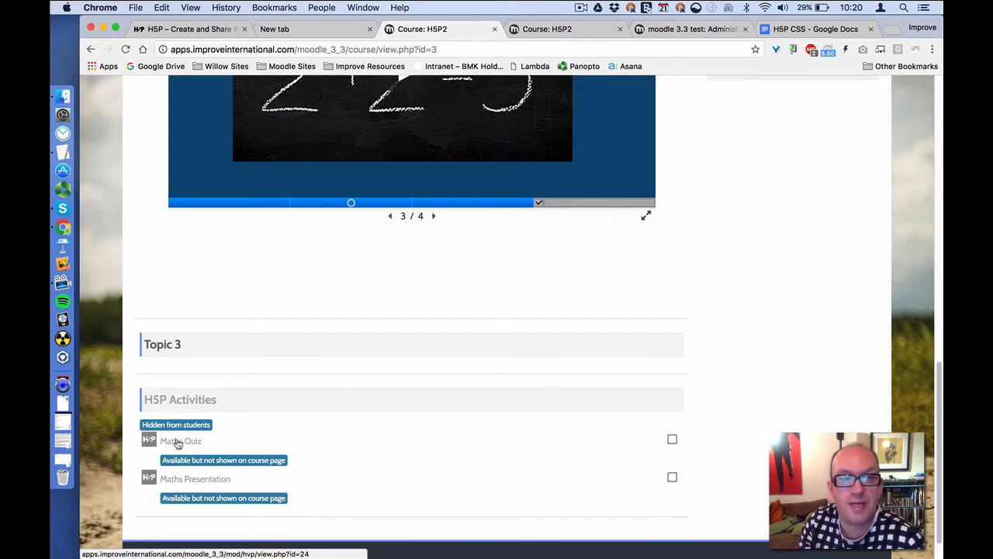
Step: Examine the embedded maths presentation, the space below it and the hidden H5P Activities section on the course page
{"action": "scroll", "coordinate": [184, 442], "scroll_direction": "up", "scroll_amount": 8}
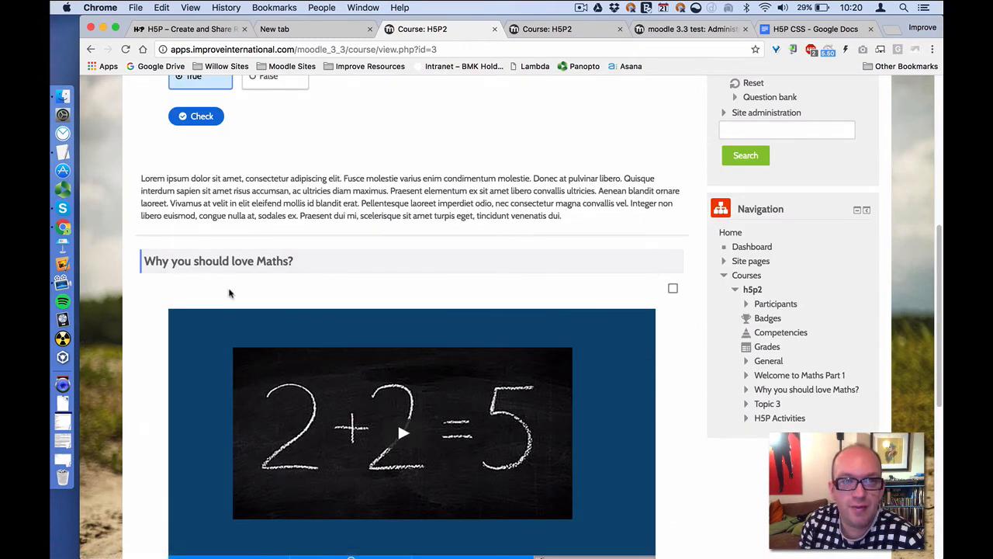
{"action": "scroll", "coordinate": [221, 364], "scroll_direction": "down", "scroll_amount": 1}
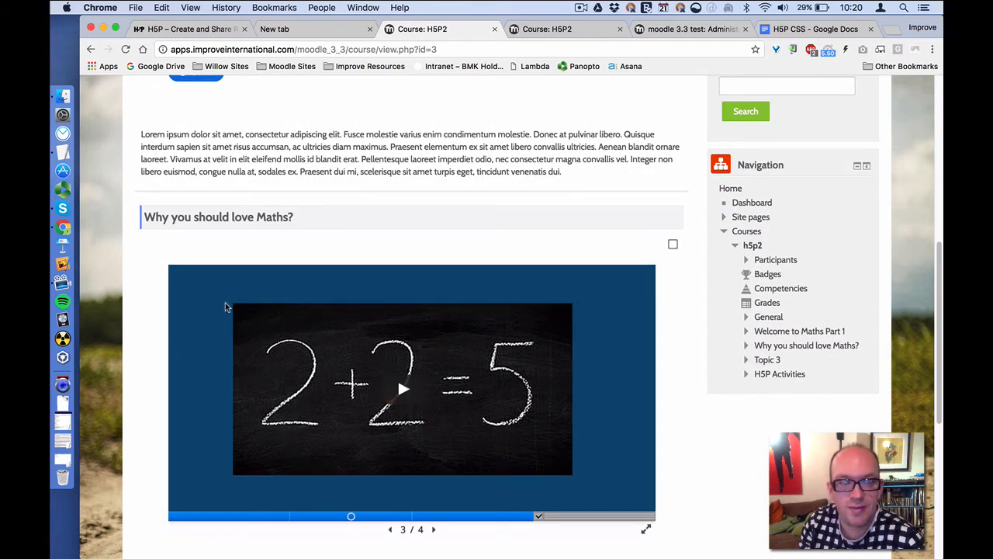
{"action": "scroll", "coordinate": [217, 312], "scroll_direction": "down", "scroll_amount": 1}
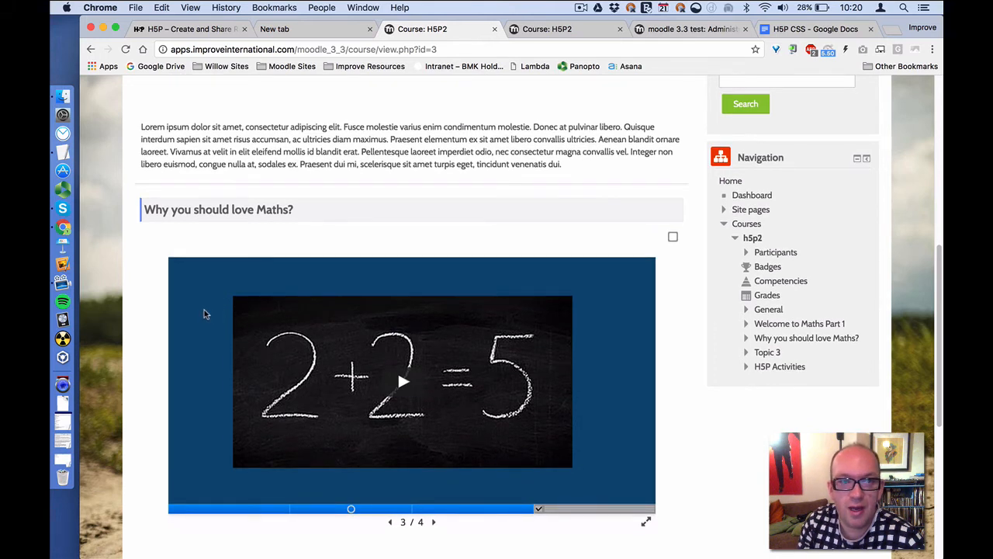
{"action": "scroll", "coordinate": [206, 315], "scroll_direction": "down", "scroll_amount": 3}
{"action": "scroll", "coordinate": [206, 314], "scroll_direction": "down", "scroll_amount": 1}
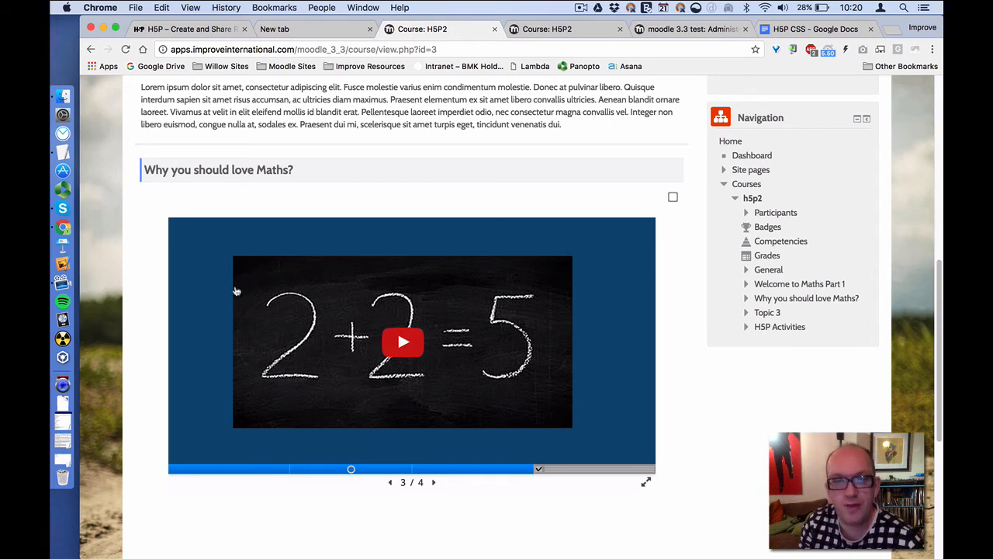
{"action": "scroll", "coordinate": [237, 294], "scroll_direction": "down", "scroll_amount": 3}
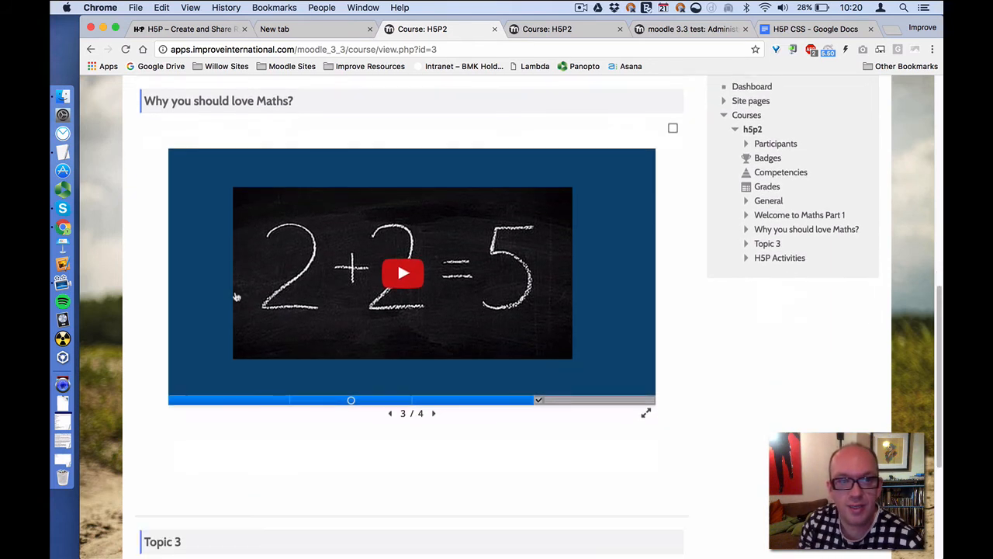
{"action": "scroll", "coordinate": [236, 296], "scroll_direction": "down", "scroll_amount": 10}
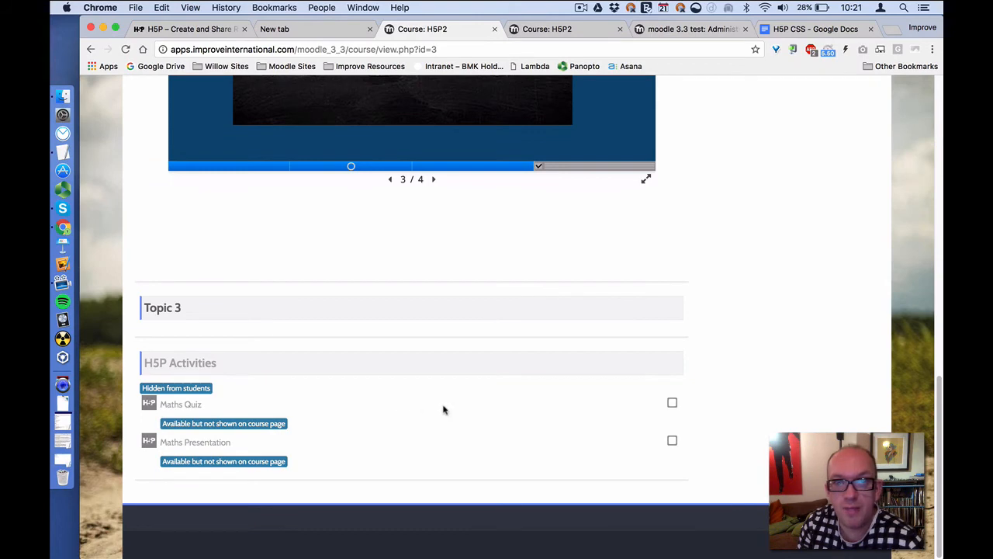
{"action": "scroll", "coordinate": [613, 407], "scroll_direction": "up", "scroll_amount": 2}
{"action": "scroll", "coordinate": [698, 406], "scroll_direction": "up", "scroll_amount": 3}
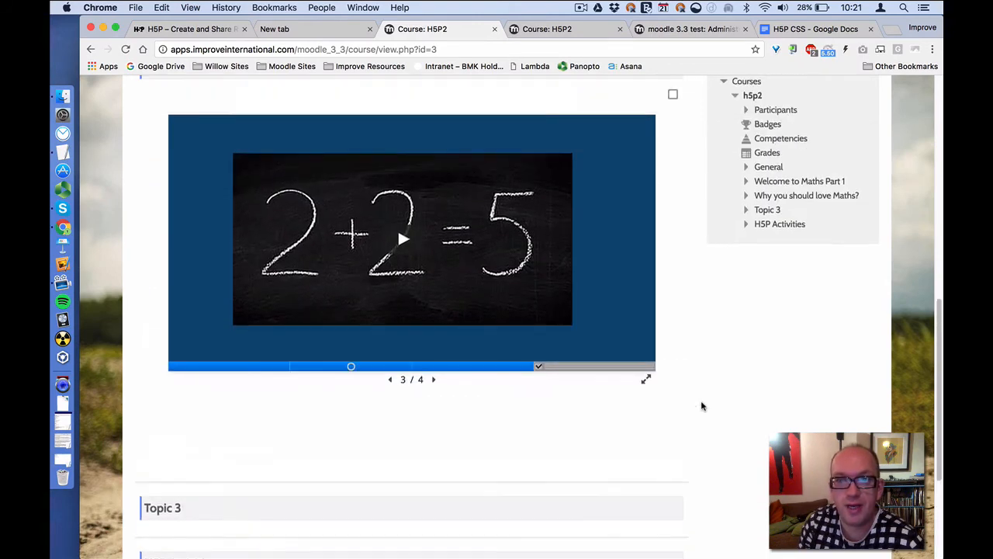
{"action": "scroll", "coordinate": [698, 406], "scroll_direction": "up", "scroll_amount": 3}
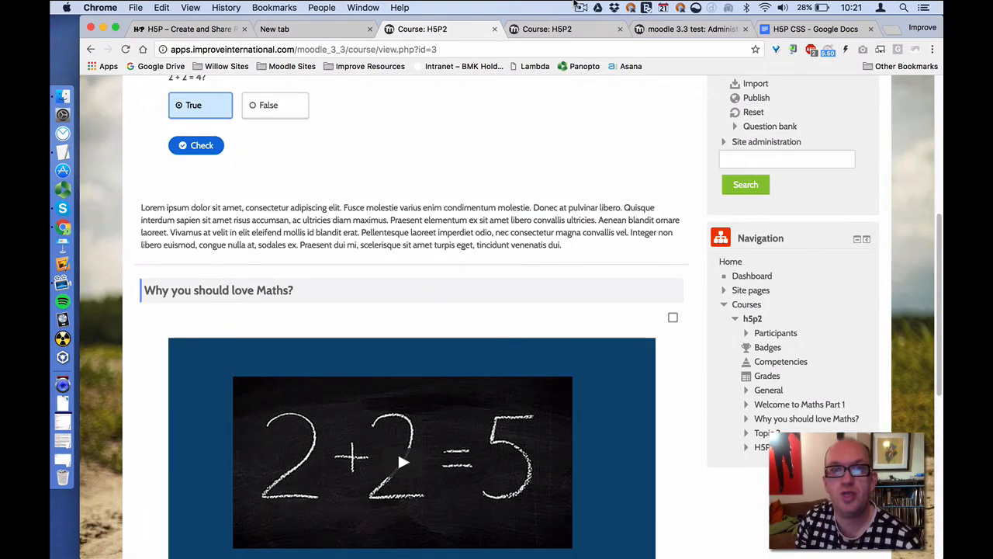
Step: Clear all rules from the Lambda theme's Custom CSS in the site administration and save the changes
{"action": "left_click", "coordinate": [667, 29]}
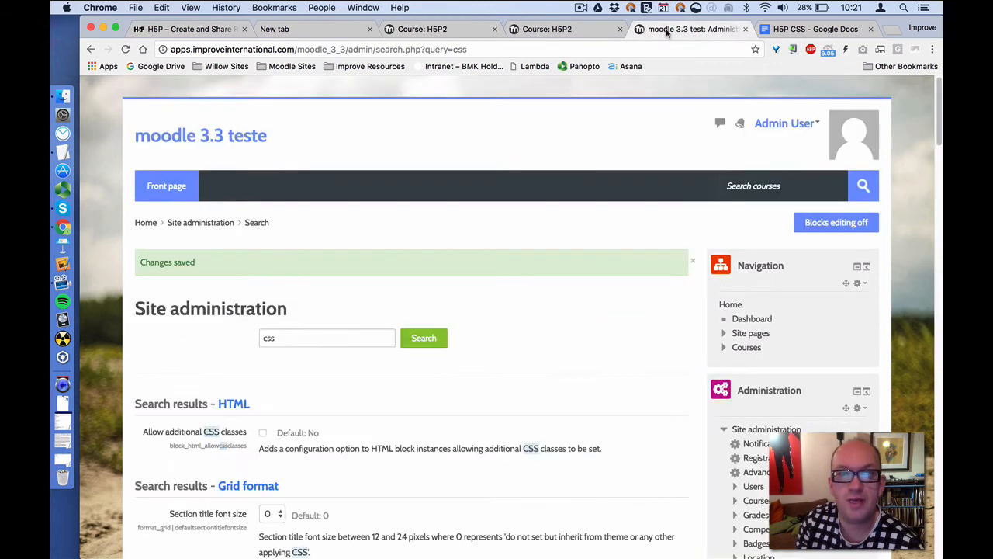
{"action": "scroll", "coordinate": [394, 286], "scroll_direction": "down", "scroll_amount": 15}
{"action": "scroll", "coordinate": [142, 325], "scroll_direction": "up", "scroll_amount": 6}
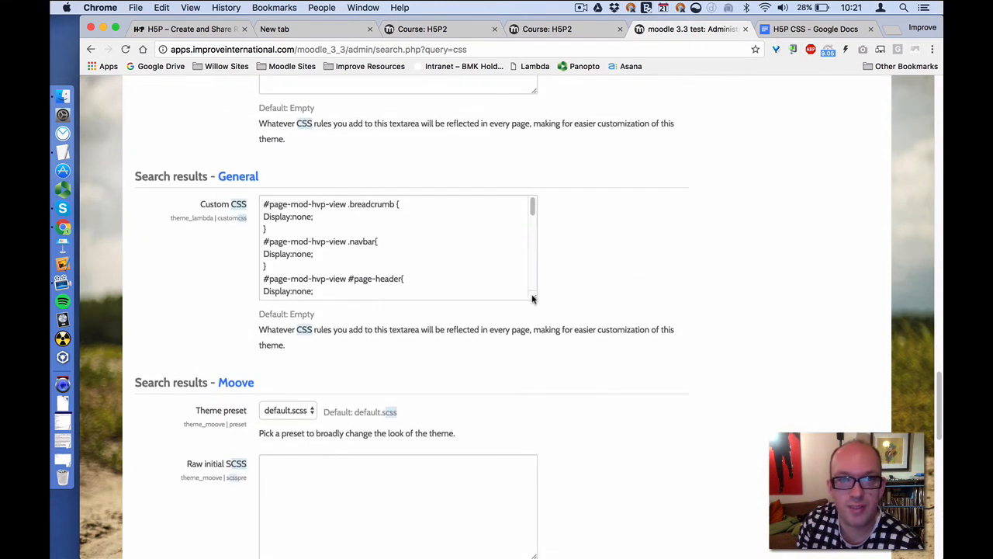
{"action": "left_click_drag", "start_coordinate": [533, 299], "coordinate": [557, 517]}
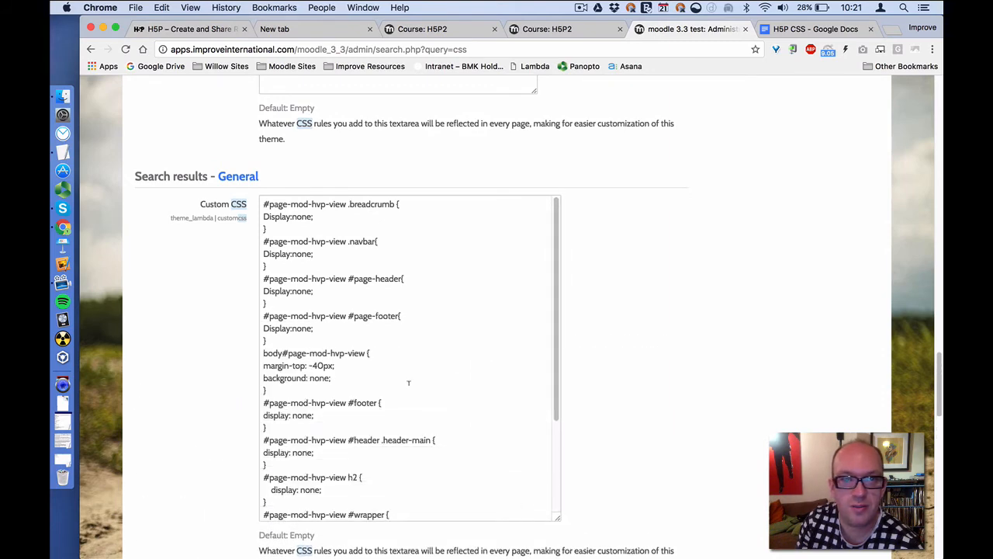
{"action": "left_click", "coordinate": [408, 383]}
{"action": "key", "text": "super+a"}
{"action": "key", "text": "BackSpace"}
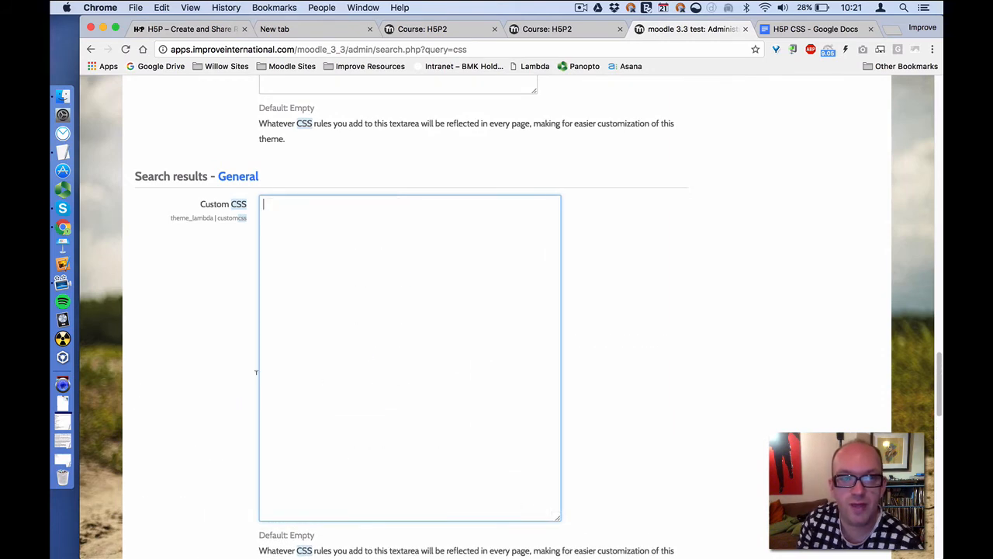
{"action": "scroll", "coordinate": [256, 373], "scroll_direction": "down", "scroll_amount": 10}
{"action": "left_click", "coordinate": [347, 459]}
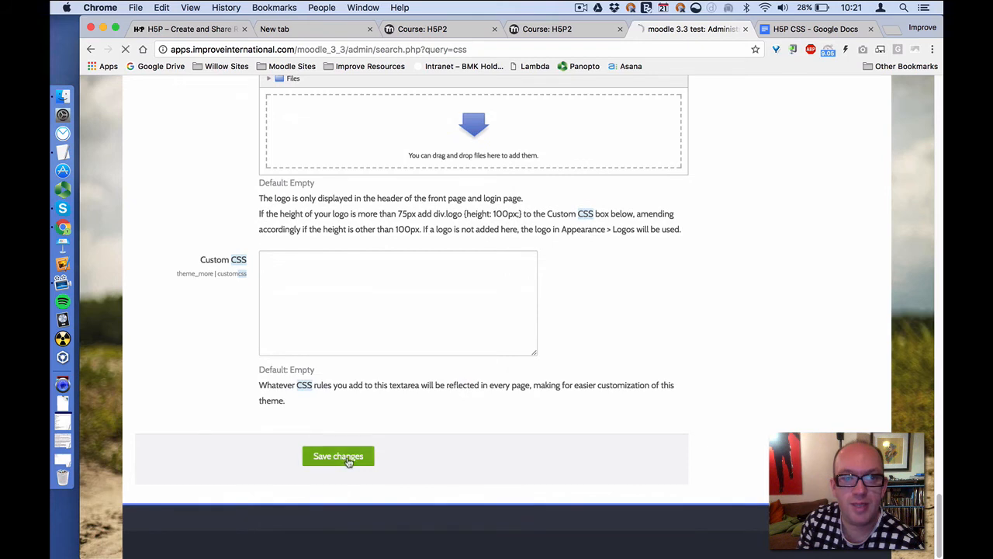
Step: Reload the H5P2 course page and inspect how the embedded quiz and presentation display without the custom CSS
{"action": "left_click", "coordinate": [447, 31]}
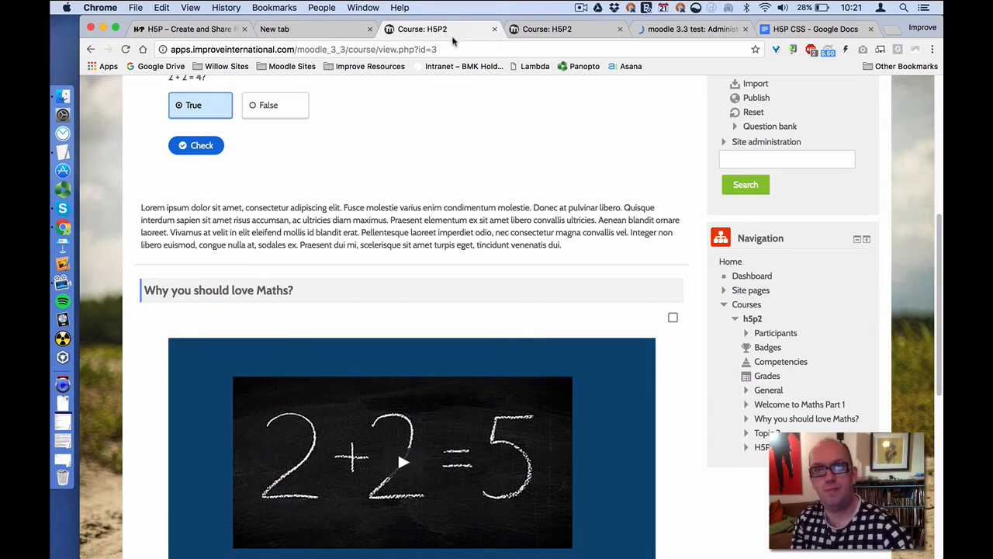
{"action": "key", "text": "super+r"}
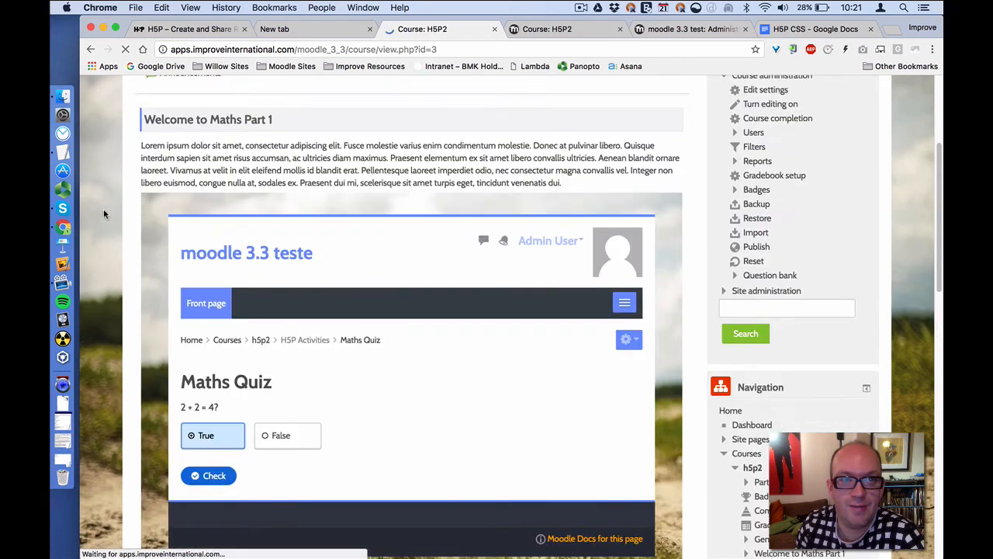
{"action": "scroll", "coordinate": [105, 225], "scroll_direction": "down", "scroll_amount": 5}
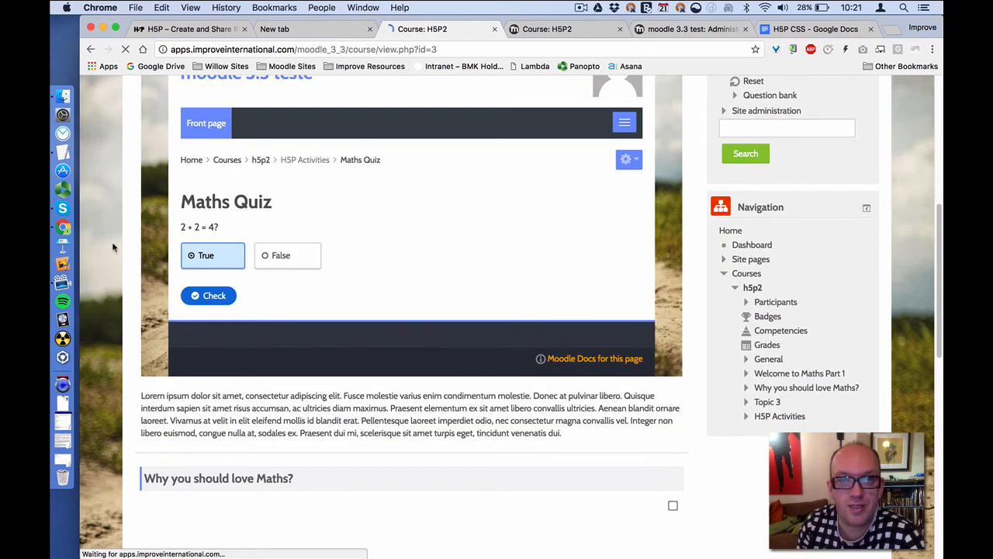
{"action": "scroll", "coordinate": [358, 243], "scroll_direction": "down", "scroll_amount": 2}
{"action": "scroll", "coordinate": [357, 256], "scroll_direction": "down", "scroll_amount": 5}
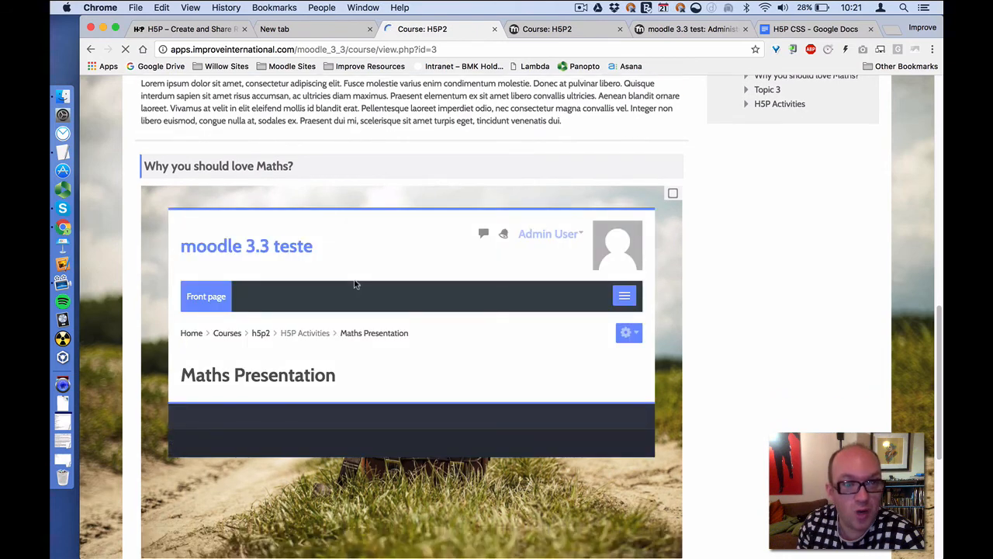
{"action": "scroll", "coordinate": [354, 285], "scroll_direction": "down", "scroll_amount": 1}
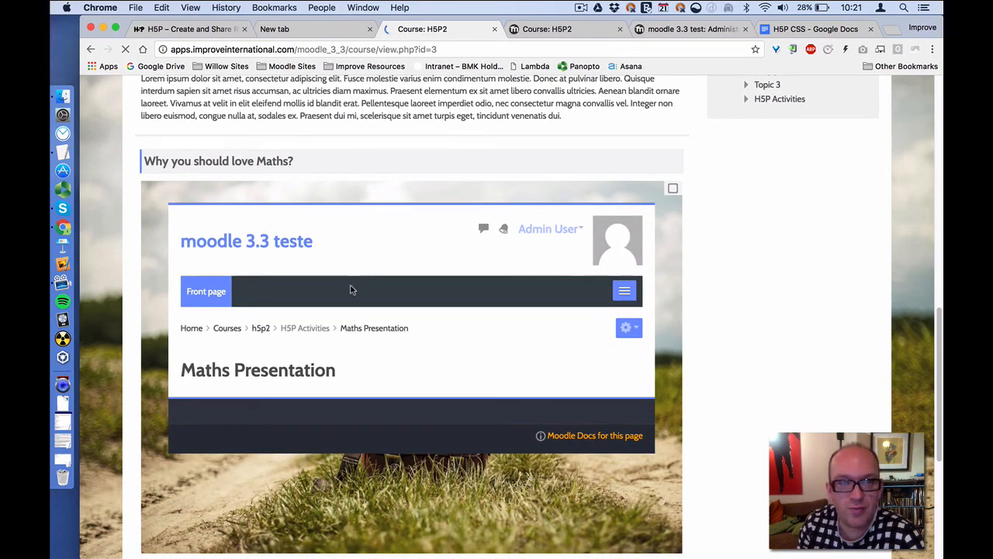
{"action": "scroll", "coordinate": [399, 341], "scroll_direction": "down", "scroll_amount": 1}
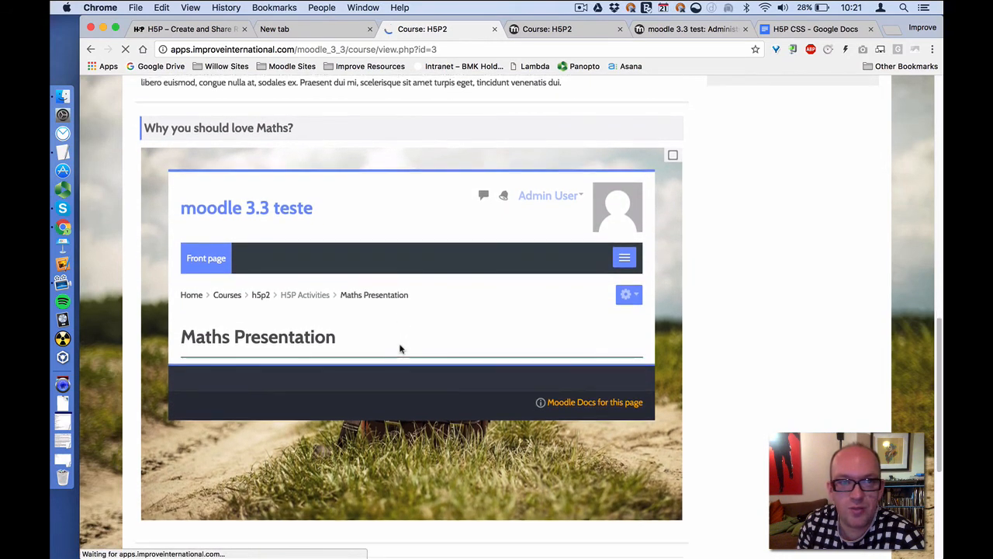
{"action": "scroll", "coordinate": [664, 313], "scroll_direction": "down", "scroll_amount": 5}
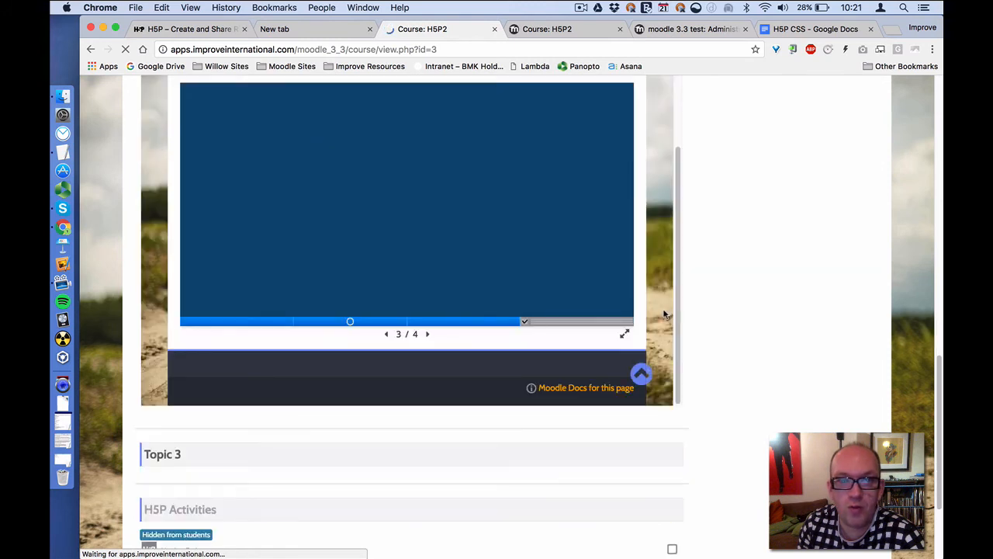
{"action": "scroll", "coordinate": [659, 301], "scroll_direction": "up", "scroll_amount": 3}
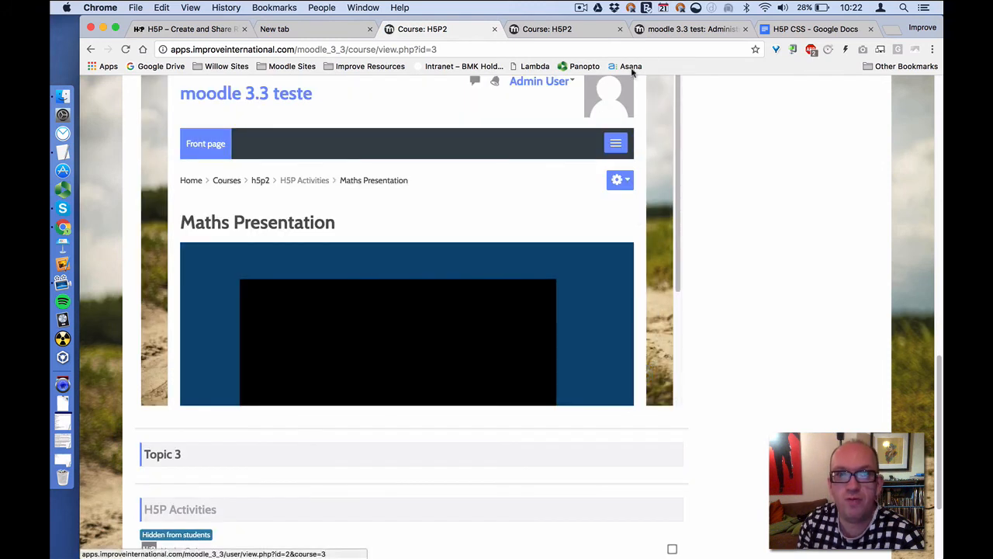
Step: Return to the site administration's CSS search results to put the H5P page rules back into the theme's Custom CSS
{"action": "left_click", "coordinate": [683, 31]}
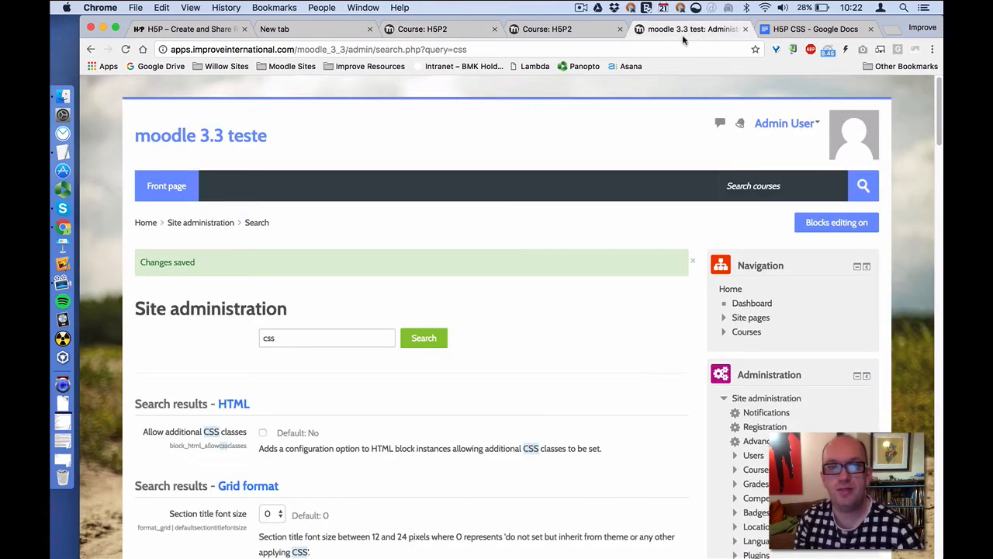
{"action": "scroll", "coordinate": [365, 355], "scroll_direction": "down", "scroll_amount": 20}
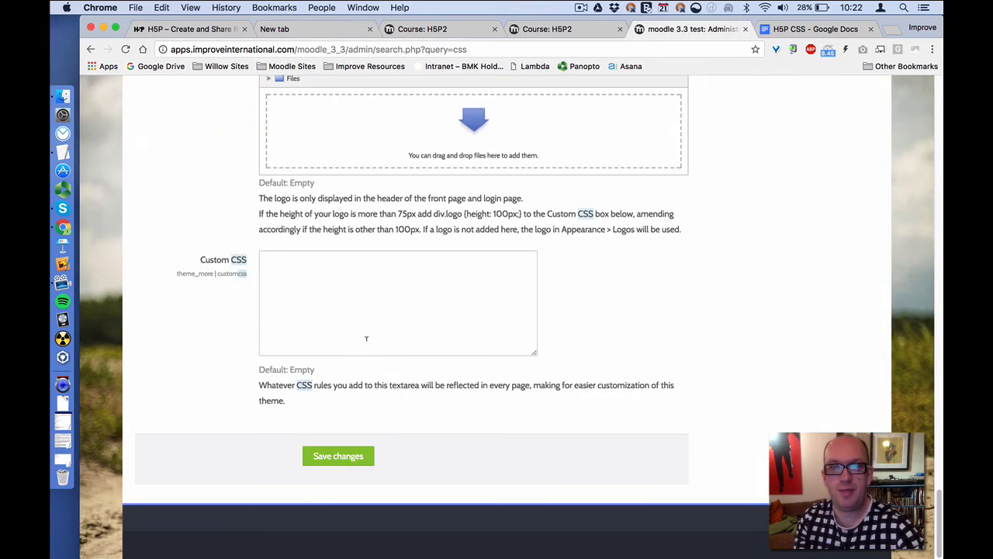
{"action": "left_click", "coordinate": [367, 338]}
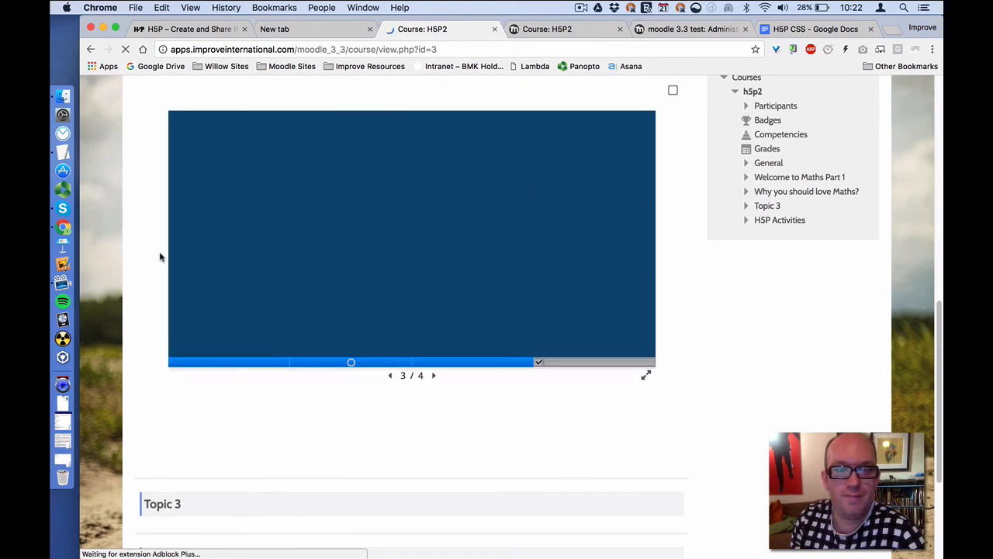
Step: Review the embedded presentation and quiz on the course page again with the custom CSS restored
{"action": "scroll", "coordinate": [141, 257], "scroll_direction": "down", "scroll_amount": 3}
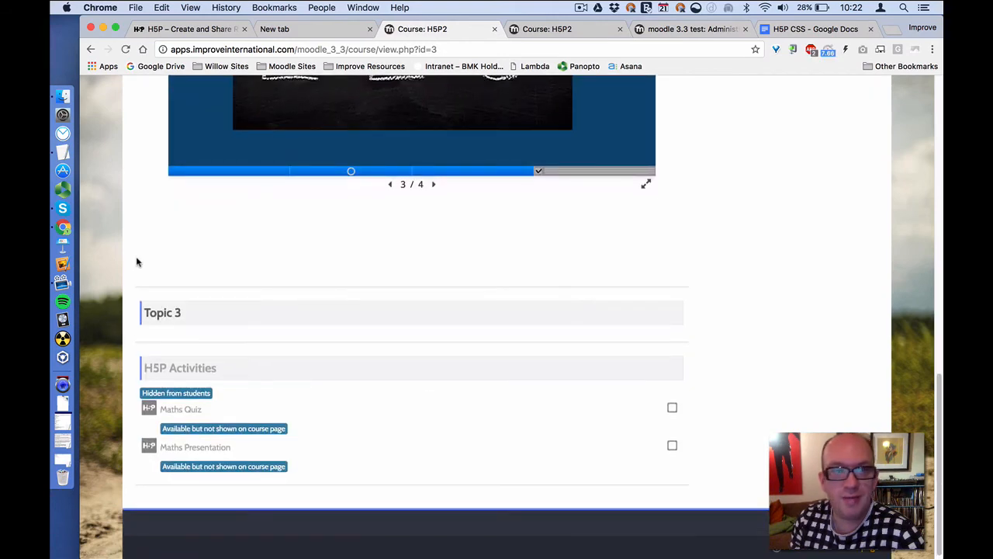
{"action": "scroll", "coordinate": [136, 256], "scroll_direction": "up", "scroll_amount": 3}
{"action": "scroll", "coordinate": [136, 268], "scroll_direction": "up", "scroll_amount": 5}
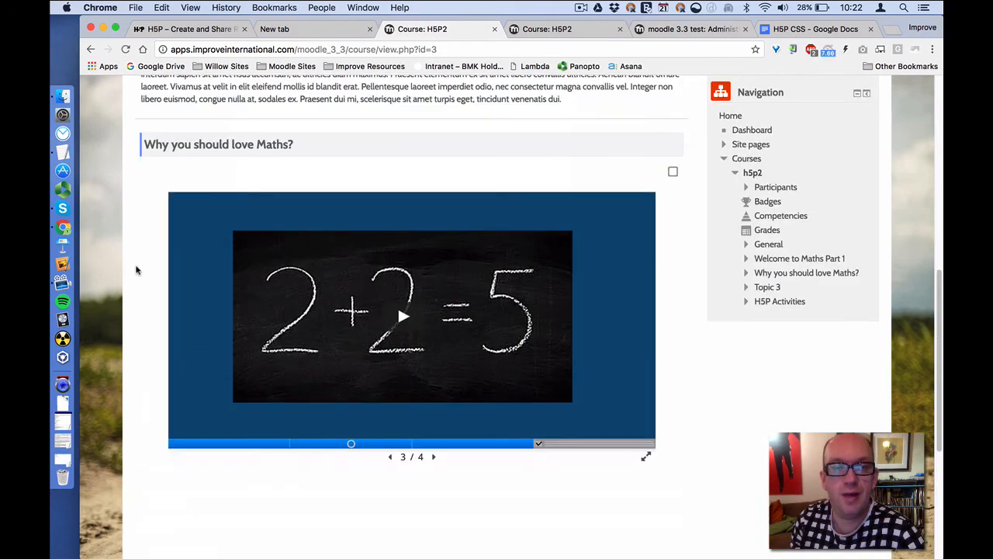
{"action": "scroll", "coordinate": [135, 269], "scroll_direction": "up", "scroll_amount": 3}
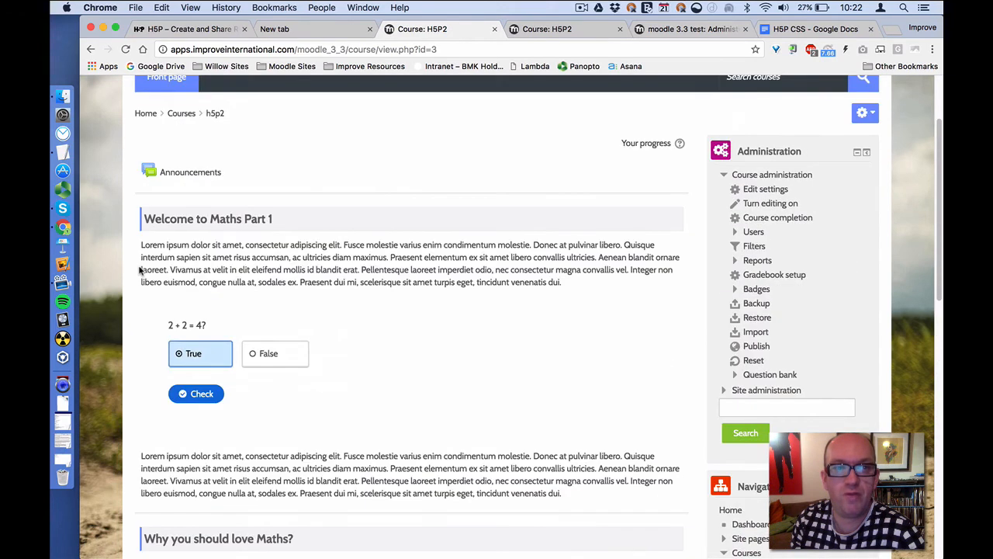
{"action": "scroll", "coordinate": [142, 269], "scroll_direction": "up", "scroll_amount": 1}
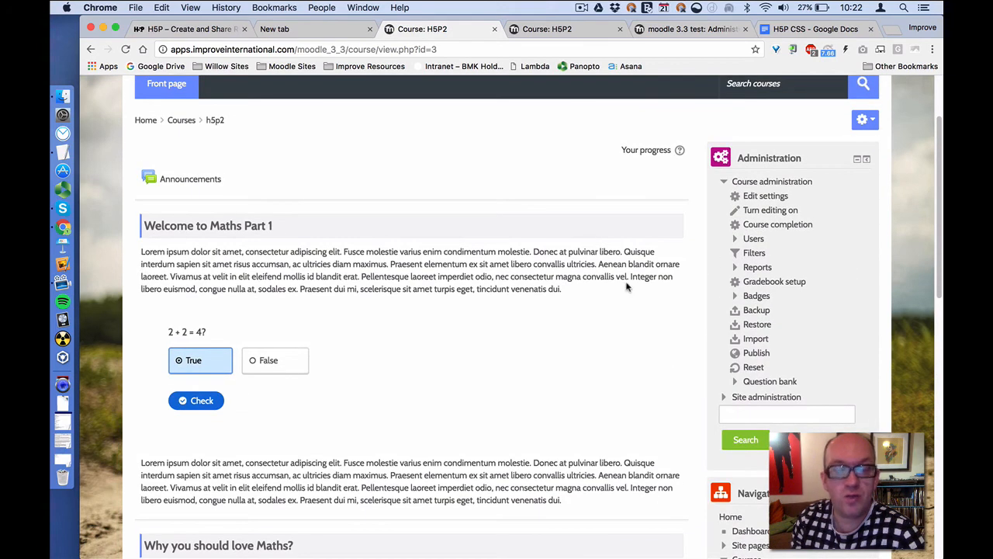
{"action": "scroll", "coordinate": [621, 287], "scroll_direction": "down", "scroll_amount": 1}
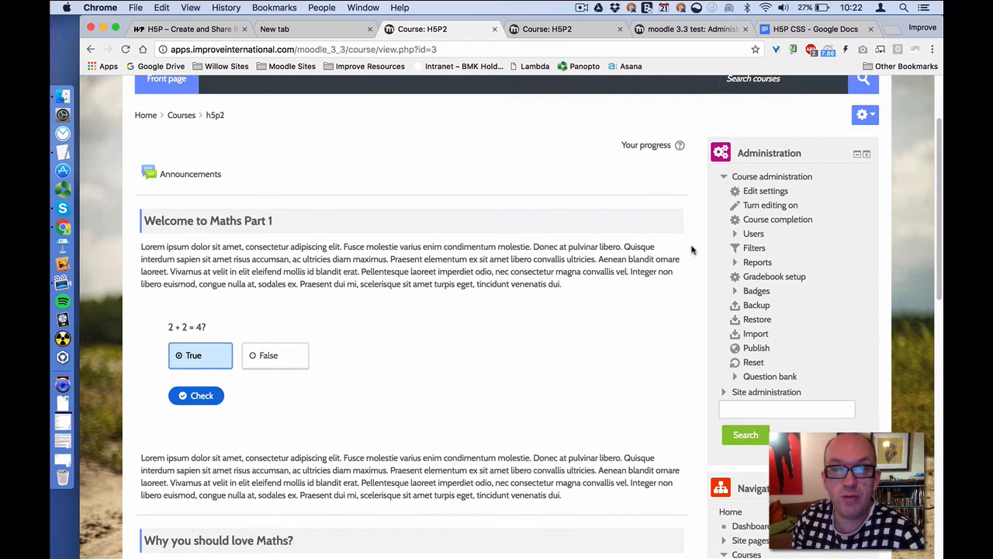
Step: Open the H5P2 course settings and change the course format from Topics to Buttons format
{"action": "left_click", "coordinate": [767, 194]}
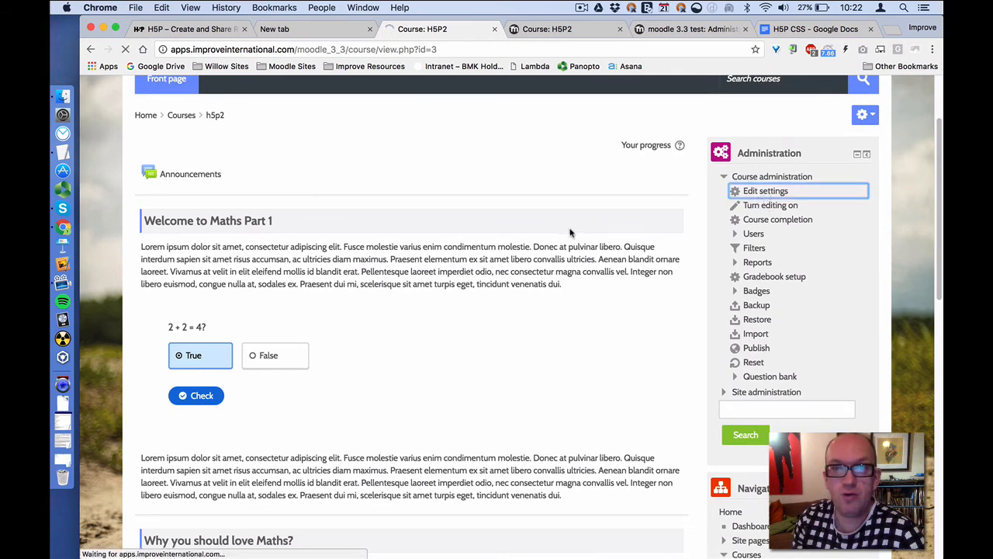
{"action": "scroll", "coordinate": [132, 283], "scroll_direction": "down", "scroll_amount": 10}
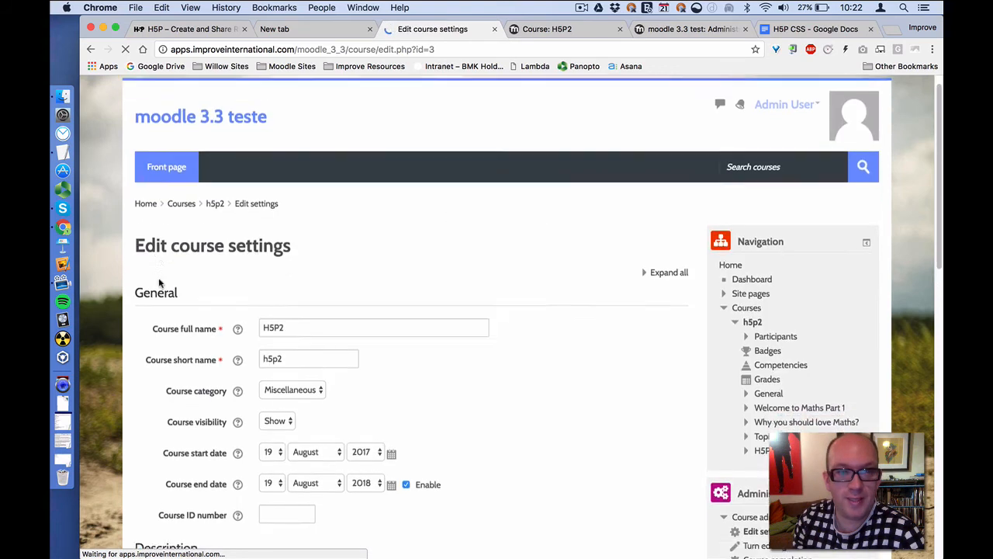
{"action": "scroll", "coordinate": [167, 284], "scroll_direction": "down", "scroll_amount": 3}
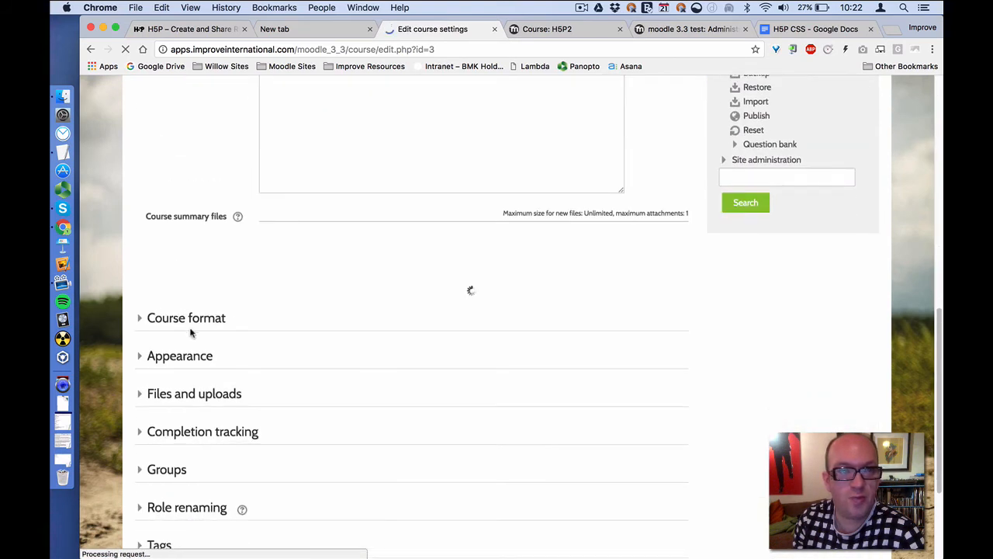
{"action": "left_click", "coordinate": [198, 350]}
{"action": "left_click", "coordinate": [288, 382]}
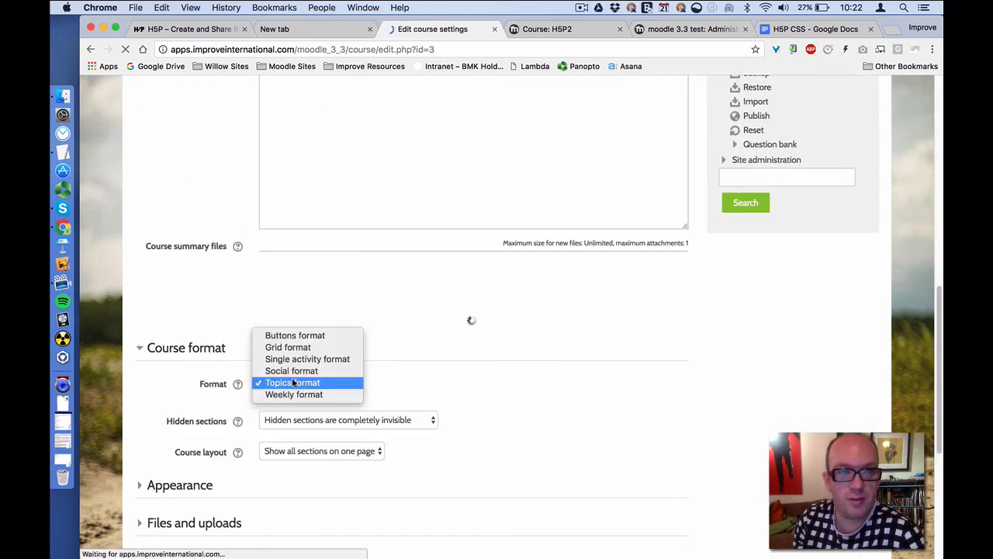
{"action": "left_click", "coordinate": [295, 335]}
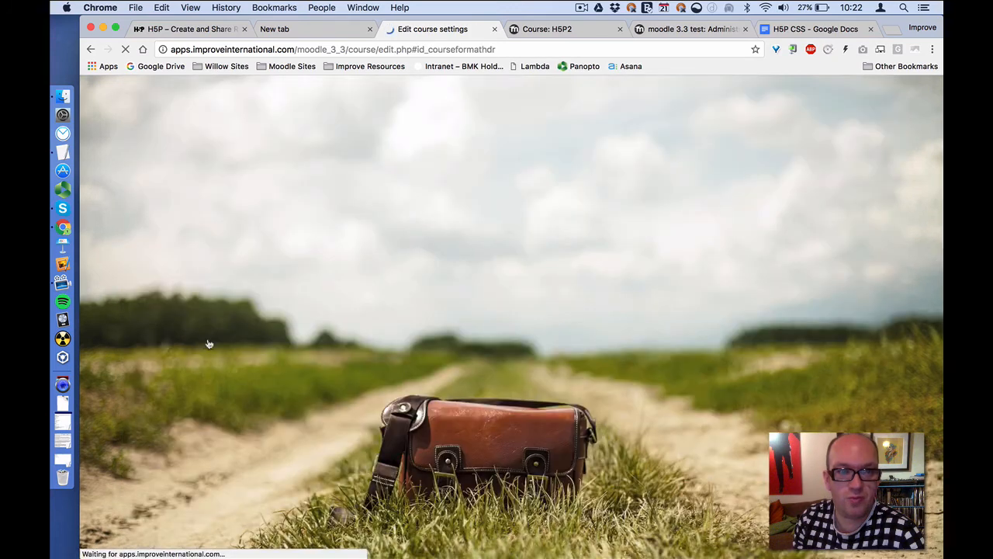
Step: Set the number of sections to 1 for group 1 and 2 for group 2 in the Buttons format settings
{"action": "scroll", "coordinate": [190, 339], "scroll_direction": "down", "scroll_amount": 5}
{"action": "scroll", "coordinate": [190, 339], "scroll_direction": "up", "scroll_amount": 5}
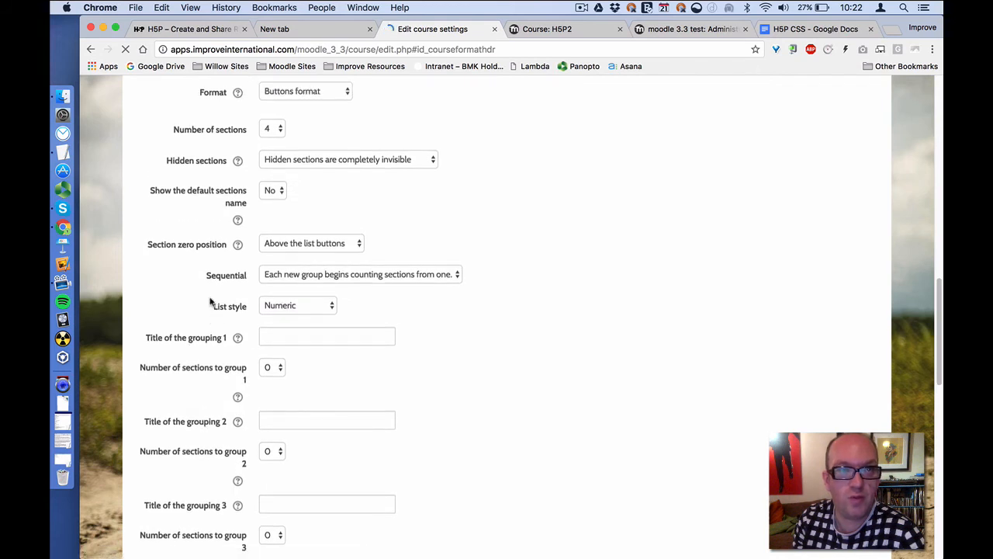
{"action": "scroll", "coordinate": [211, 302], "scroll_direction": "up", "scroll_amount": 1}
{"action": "scroll", "coordinate": [212, 304], "scroll_direction": "down", "scroll_amount": 1}
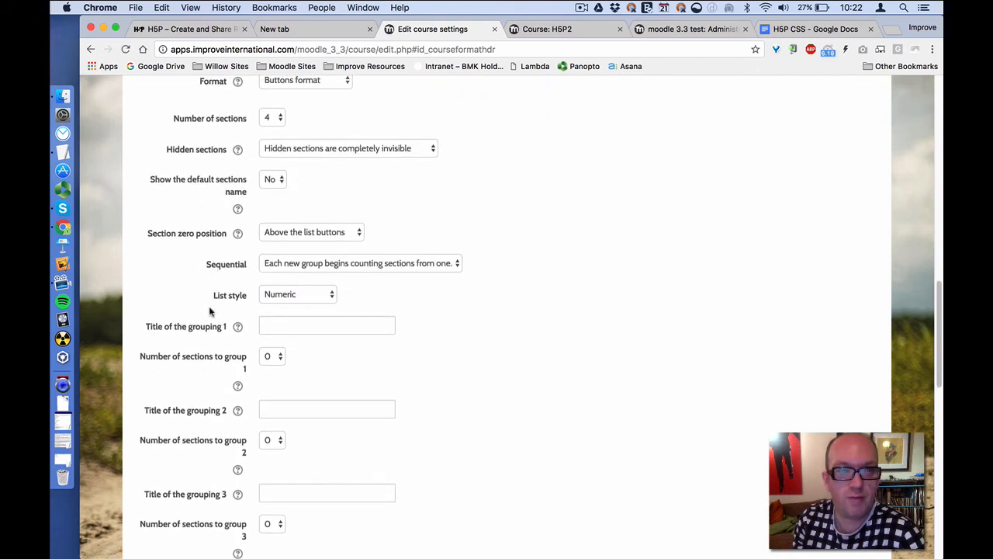
{"action": "left_click", "coordinate": [274, 363]}
{"action": "left_click", "coordinate": [268, 368]}
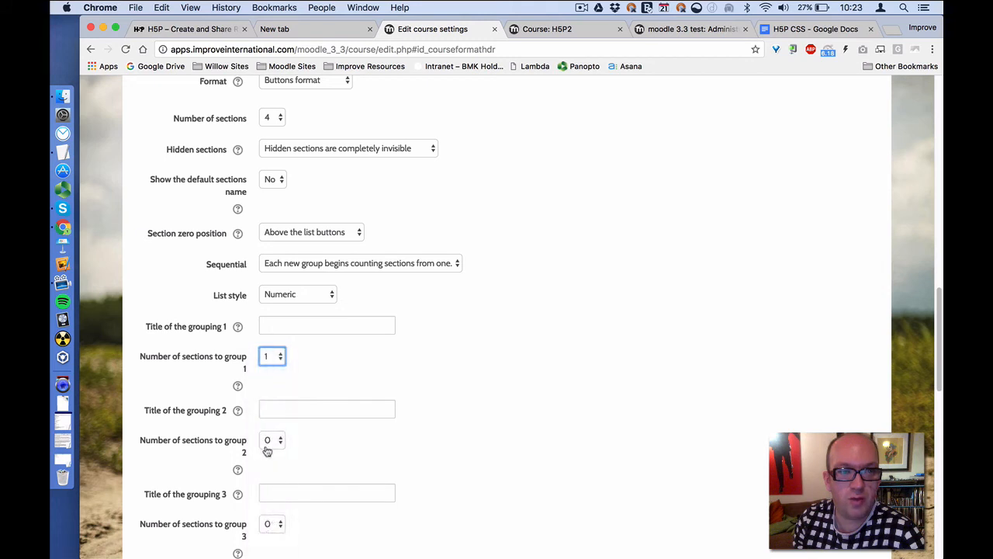
{"action": "left_click", "coordinate": [271, 441]}
{"action": "left_click", "coordinate": [268, 467]}
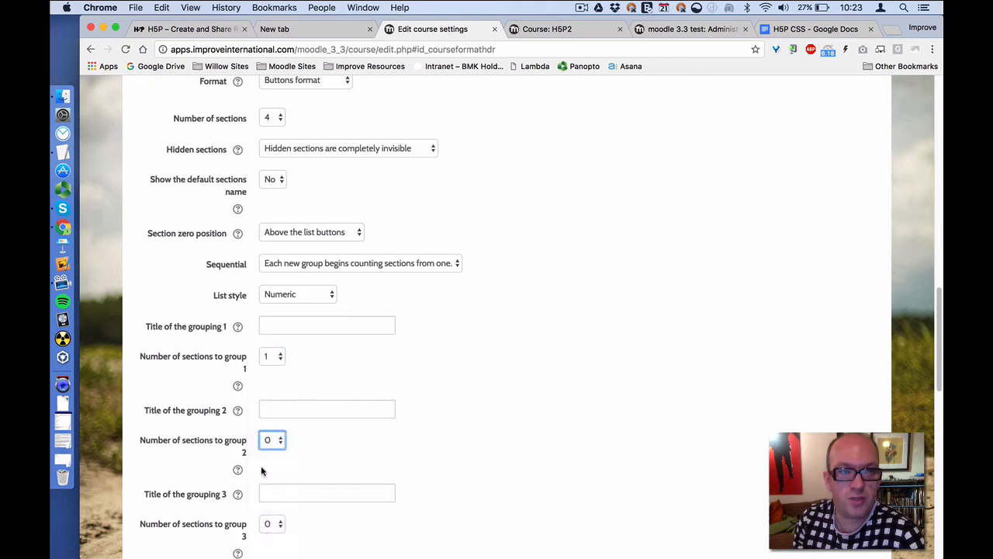
Step: Title grouping 1 "Introduction" and grouping 2 "Module 1", and save the course settings
{"action": "left_click", "coordinate": [264, 321]}
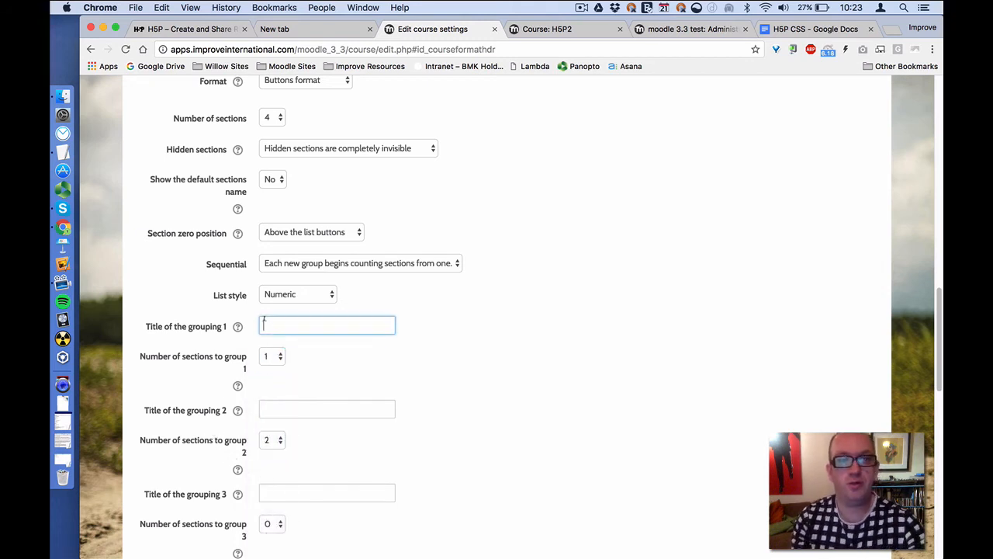
{"action": "type", "text": "Introduction"}
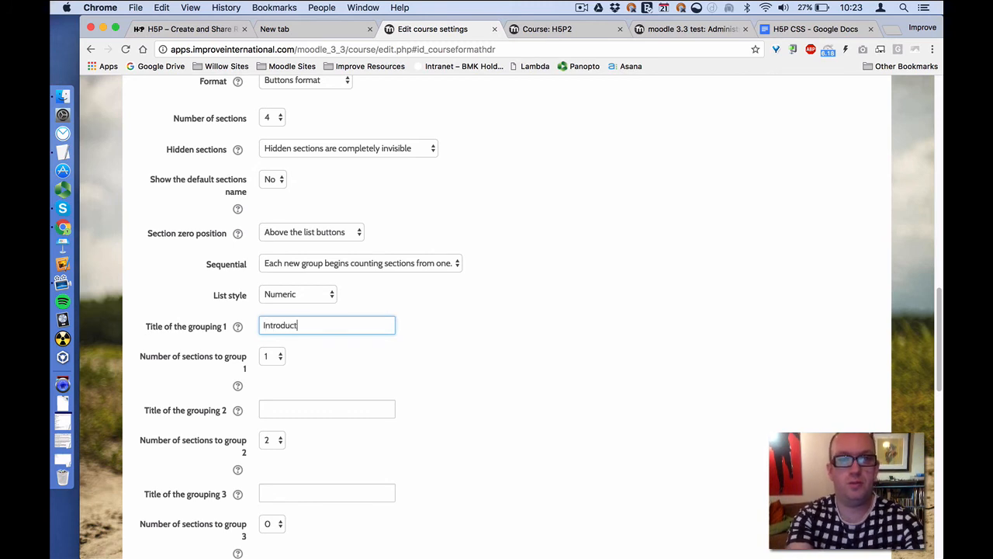
{"action": "left_click", "coordinate": [353, 410]}
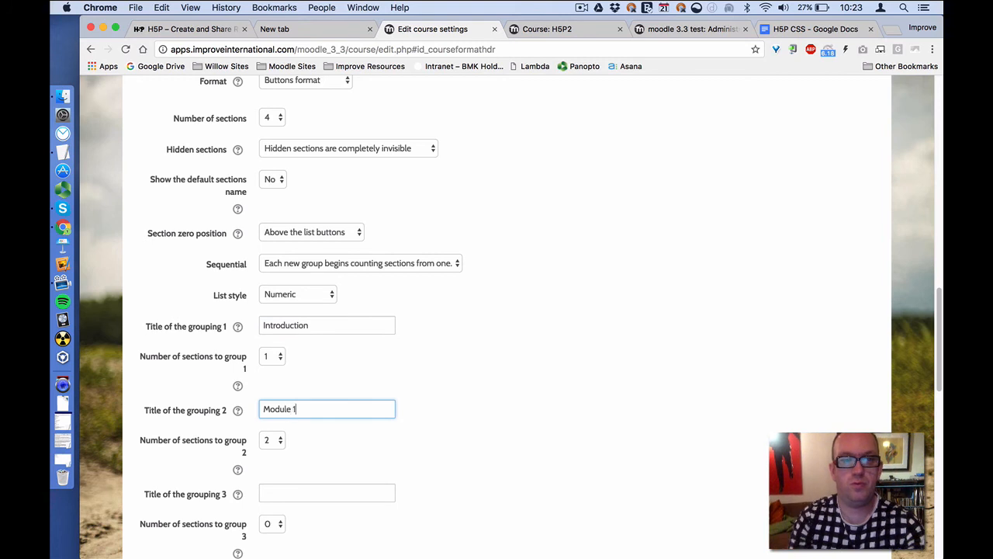
{"action": "scroll", "coordinate": [432, 381], "scroll_direction": "down", "scroll_amount": 10}
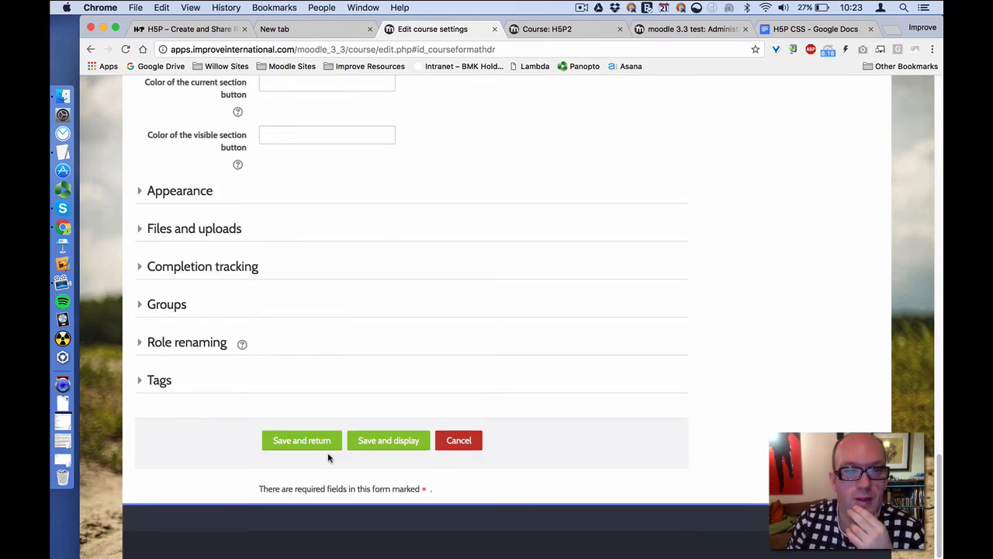
{"action": "left_click", "coordinate": [320, 442]}
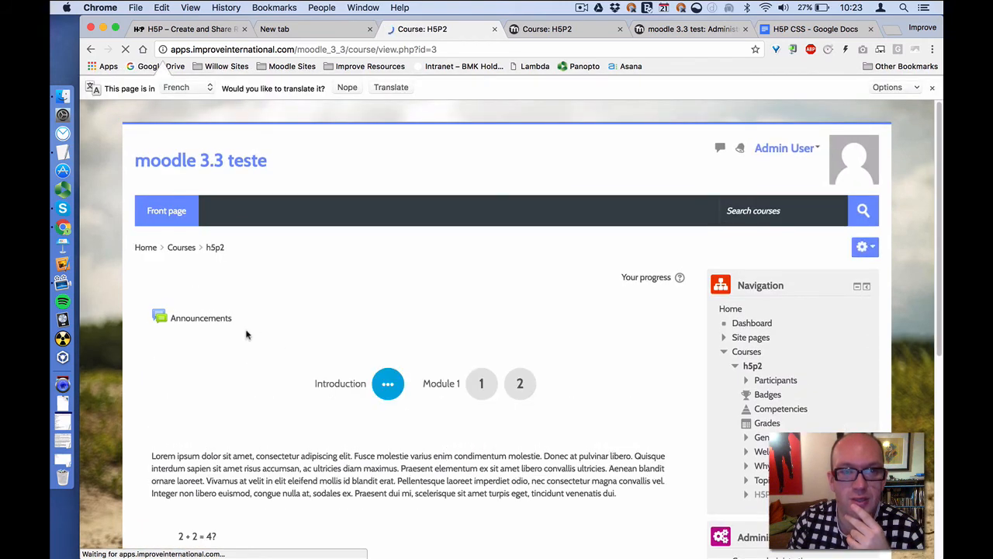
Step: Examine the section buttons and the Introduction section's embedded quiz on the H5P2 course page in Buttons format
{"action": "scroll", "coordinate": [247, 335], "scroll_direction": "down", "scroll_amount": 4}
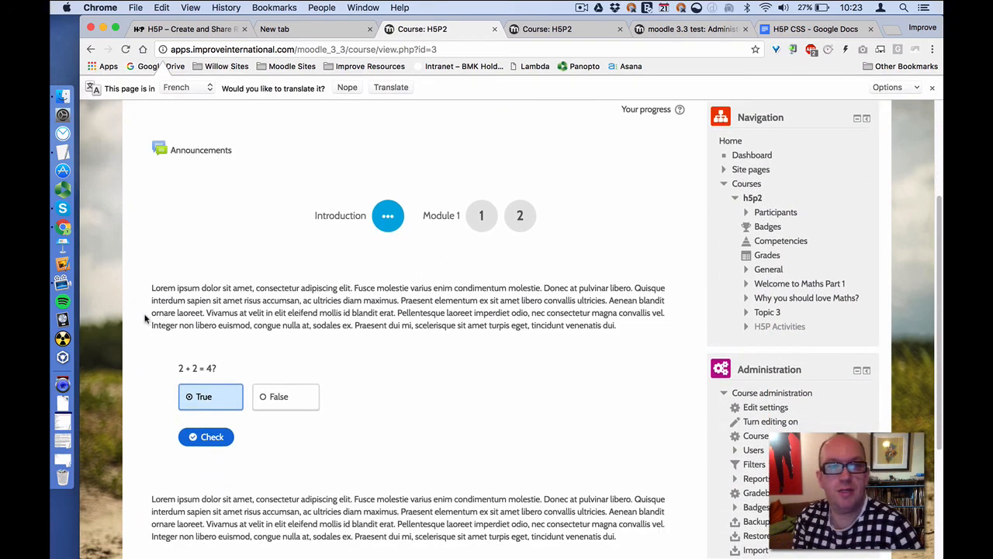
{"action": "scroll", "coordinate": [170, 302], "scroll_direction": "down", "scroll_amount": 5}
{"action": "scroll", "coordinate": [194, 291], "scroll_direction": "up", "scroll_amount": 2}
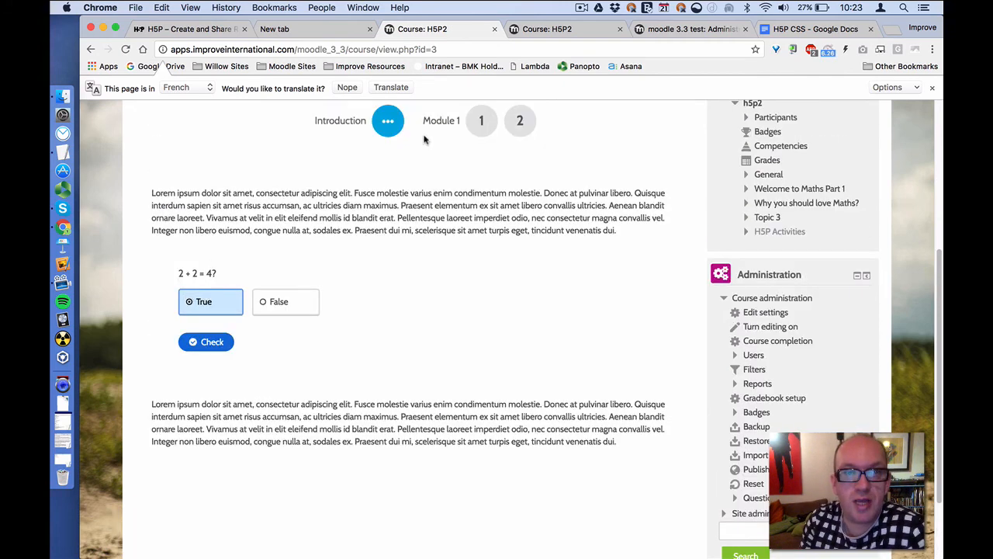
{"action": "scroll", "coordinate": [424, 139], "scroll_direction": "up", "scroll_amount": 6}
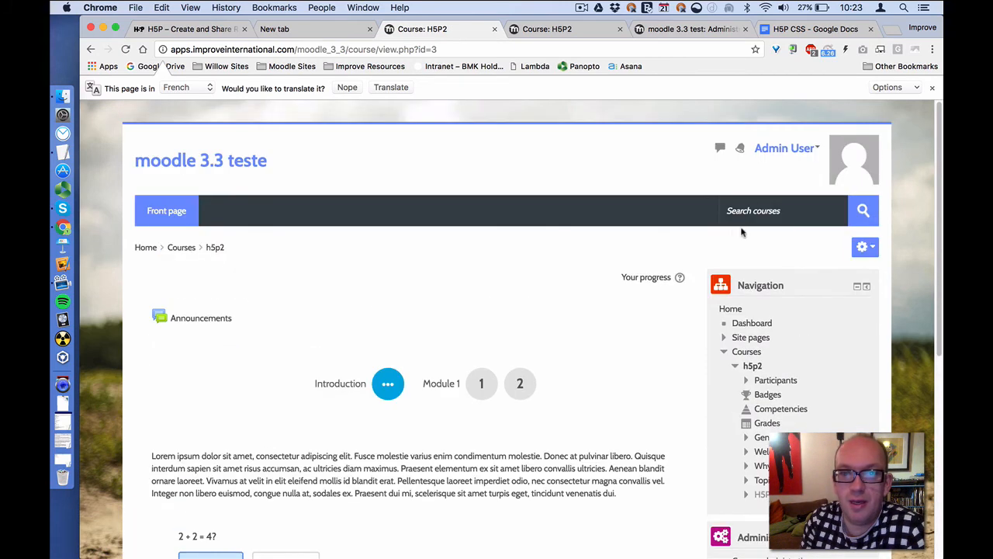
{"action": "scroll", "coordinate": [304, 273], "scroll_direction": "down", "scroll_amount": 2}
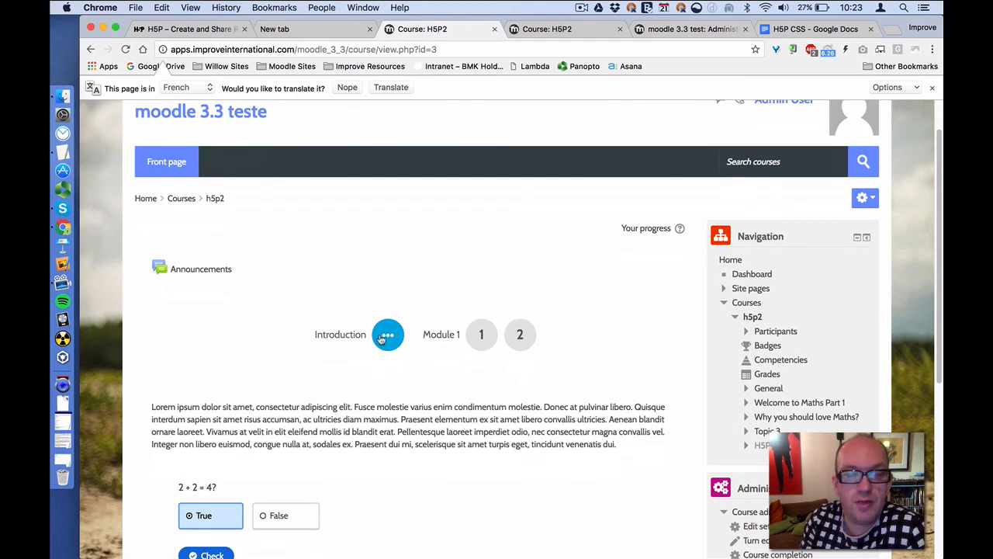
{"action": "scroll", "coordinate": [381, 339], "scroll_direction": "down", "scroll_amount": 3}
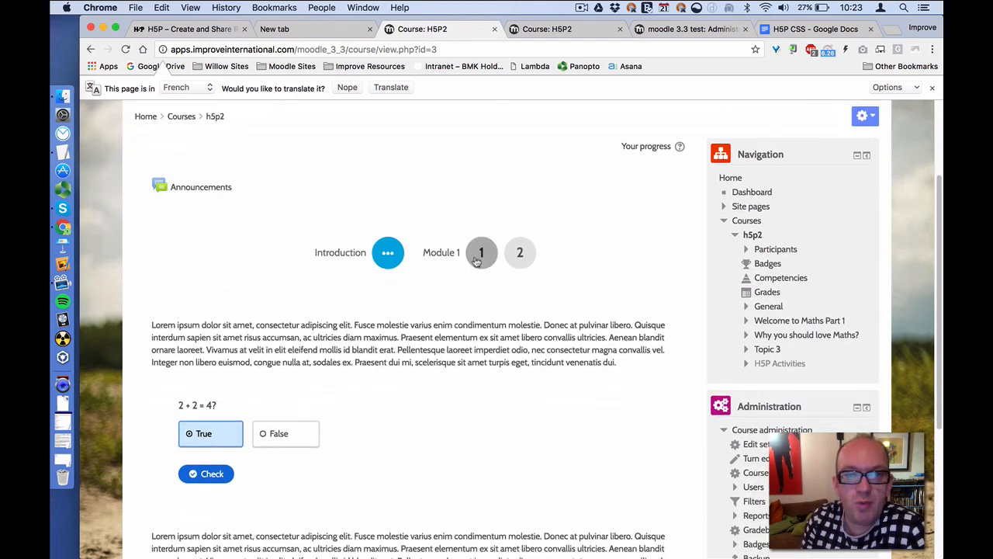
Step: Open section 1 of Module 1 and examine how the embedded presentation displays
{"action": "left_click", "coordinate": [478, 260]}
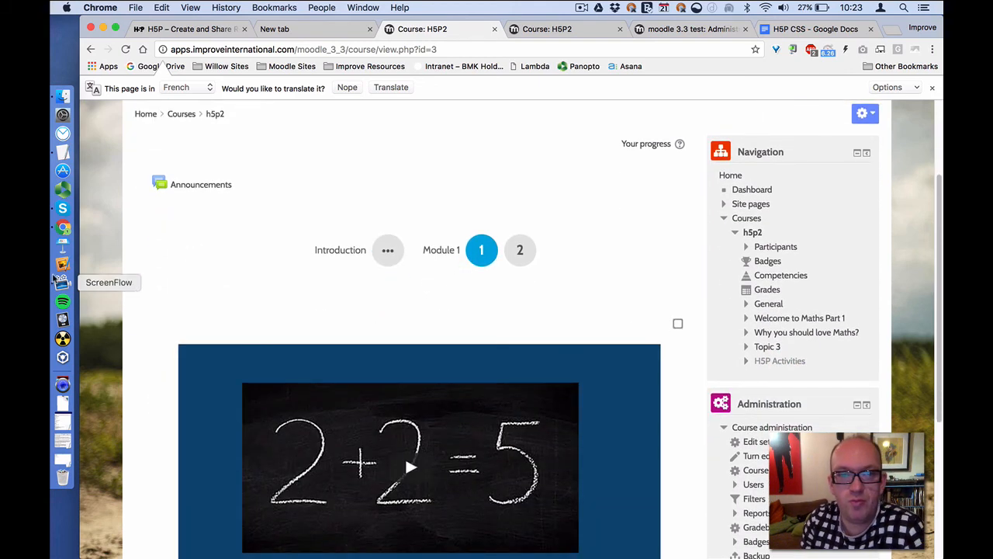
{"action": "scroll", "coordinate": [196, 271], "scroll_direction": "down", "scroll_amount": 5}
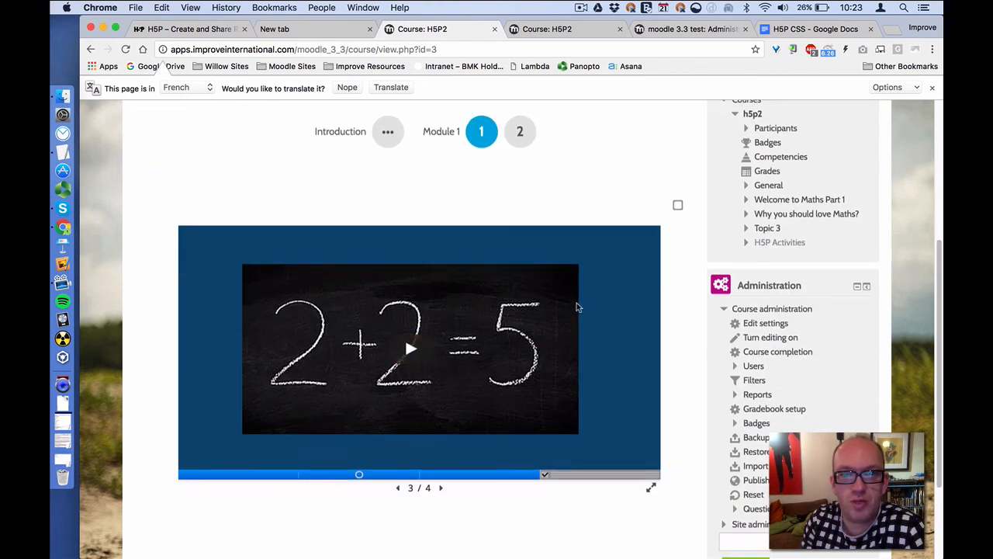
{"action": "scroll", "coordinate": [543, 287], "scroll_direction": "up", "scroll_amount": 1}
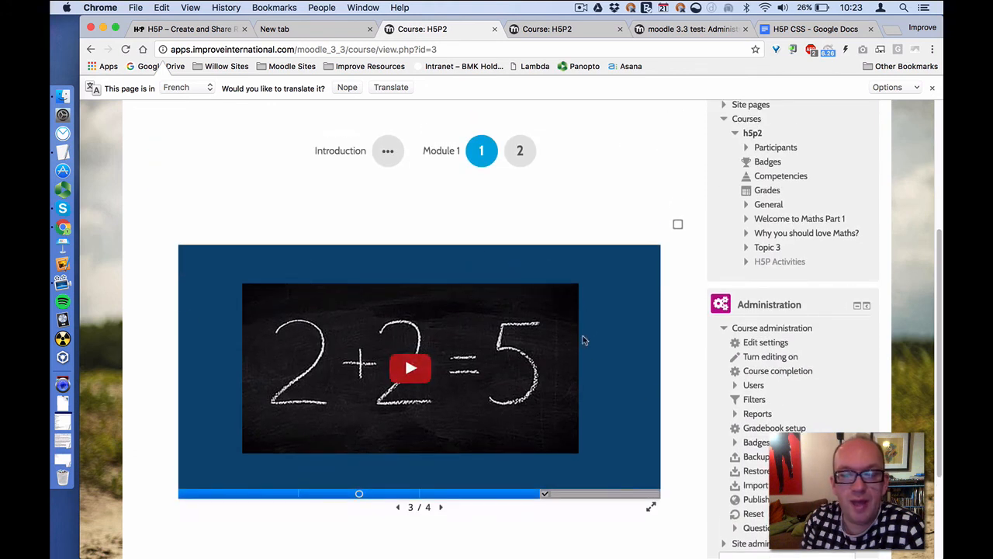
{"action": "scroll", "coordinate": [588, 312], "scroll_direction": "down", "scroll_amount": 5}
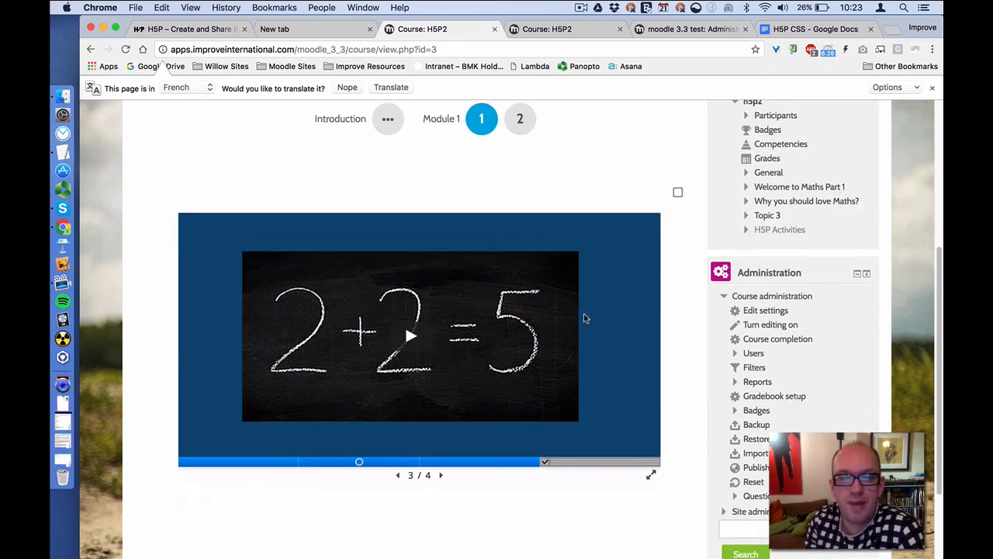
Step: Try the embedded presentation's full-screen view, check how it displays back on the page, and reload the course page
{"action": "left_click", "coordinate": [652, 359]}
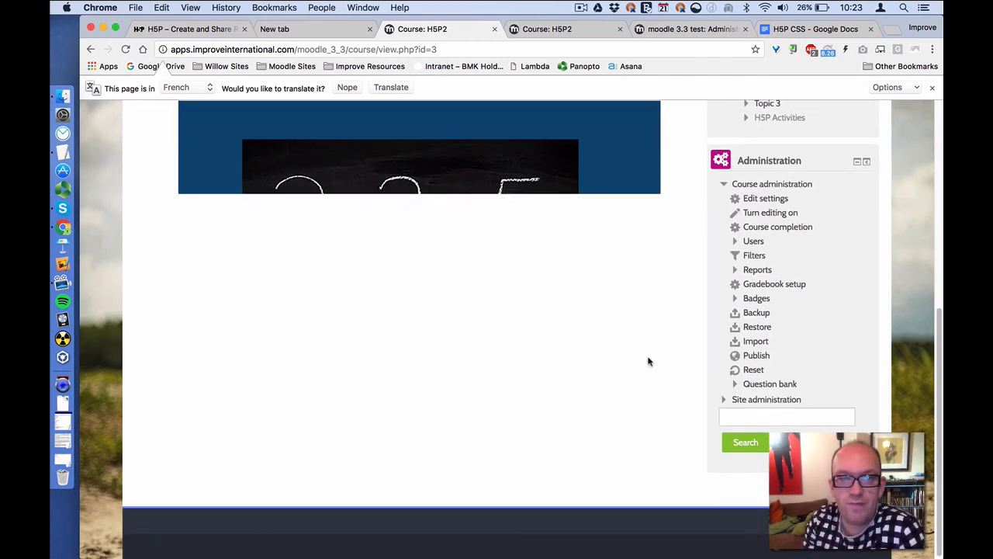
{"action": "scroll", "coordinate": [574, 313], "scroll_direction": "up", "scroll_amount": 2}
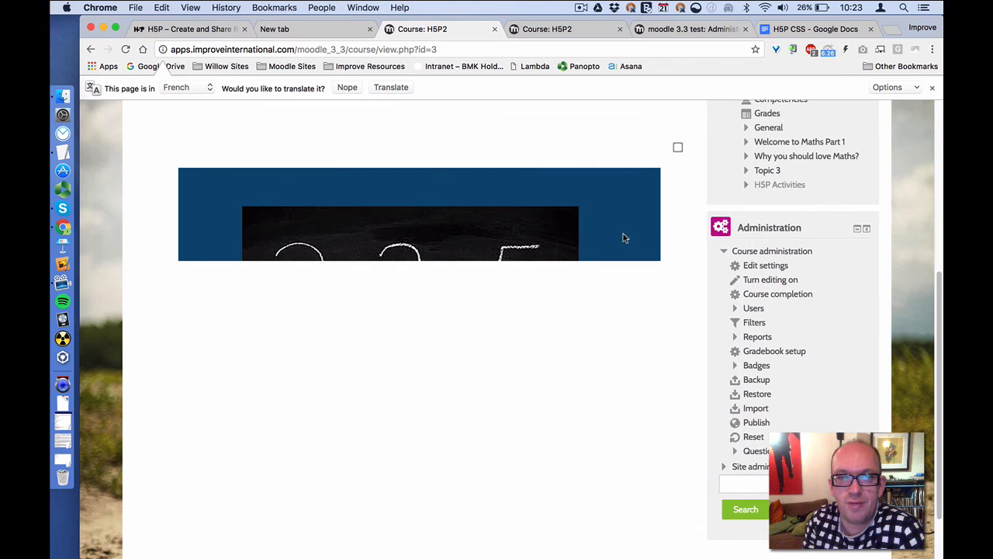
{"action": "scroll", "coordinate": [621, 234], "scroll_direction": "up", "scroll_amount": 2}
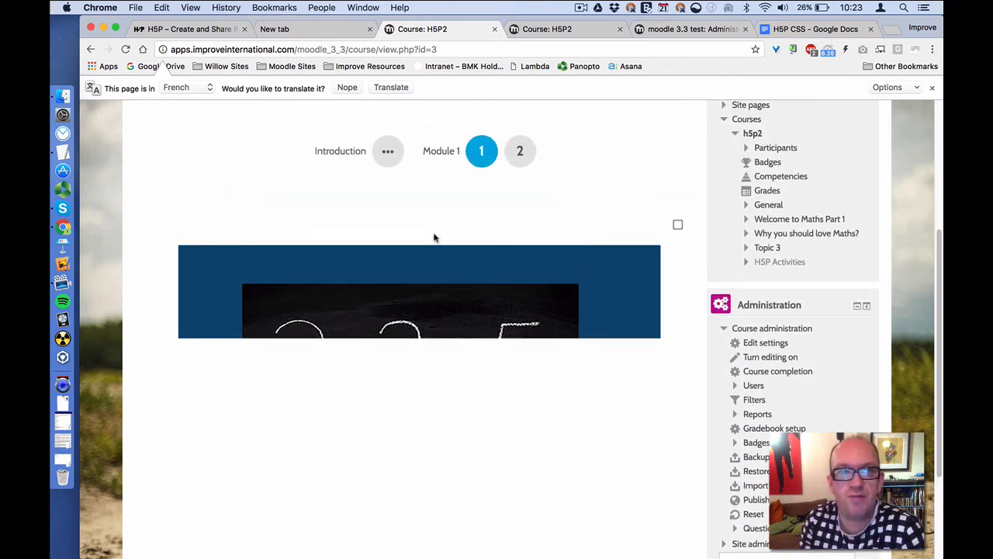
{"action": "scroll", "coordinate": [350, 241], "scroll_direction": "up", "scroll_amount": 1}
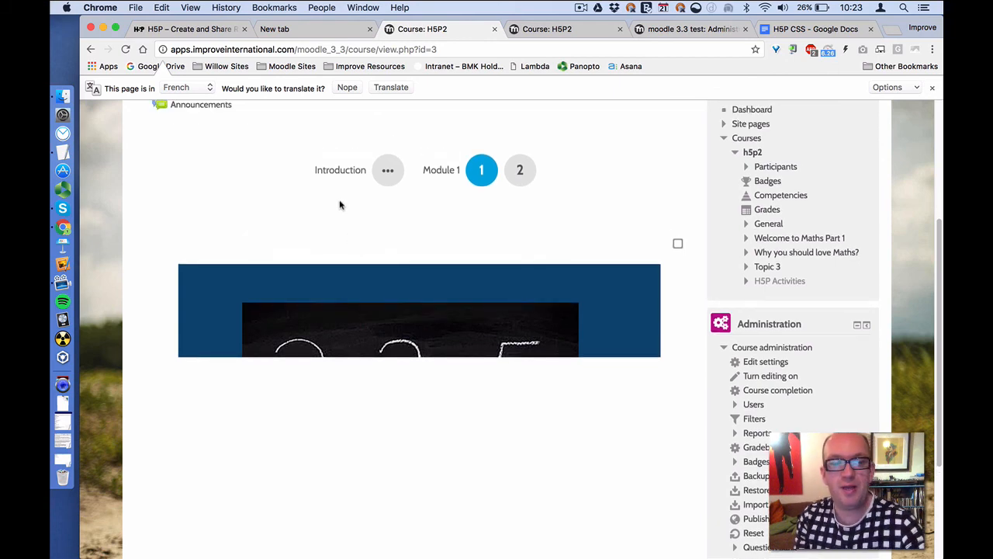
{"action": "key", "text": "super+r"}
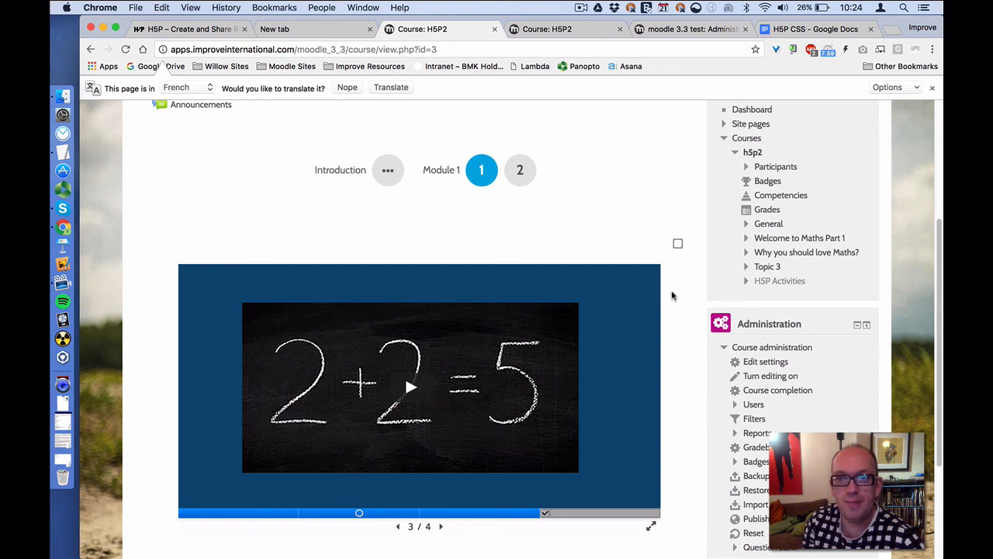
{"action": "scroll", "coordinate": [672, 295], "scroll_direction": "up", "scroll_amount": 3}
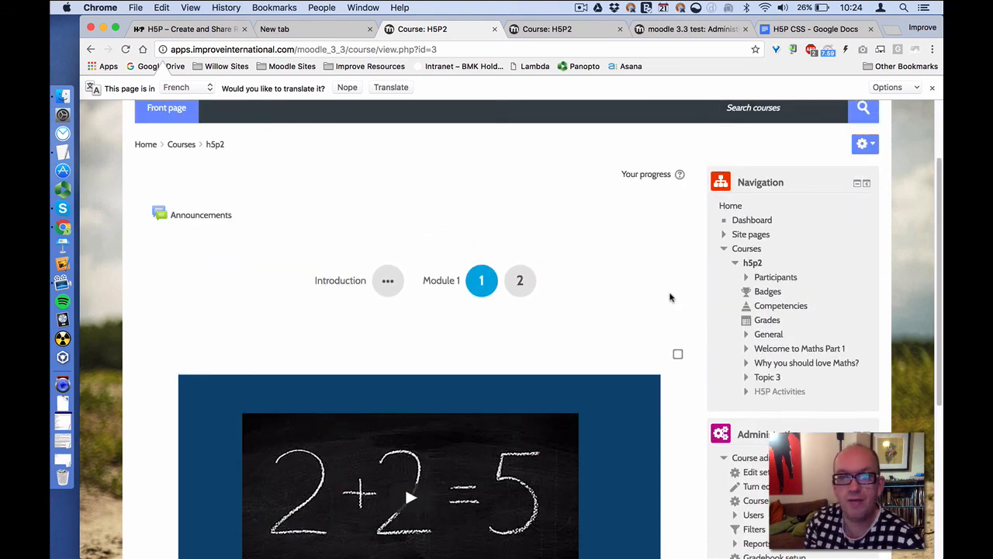